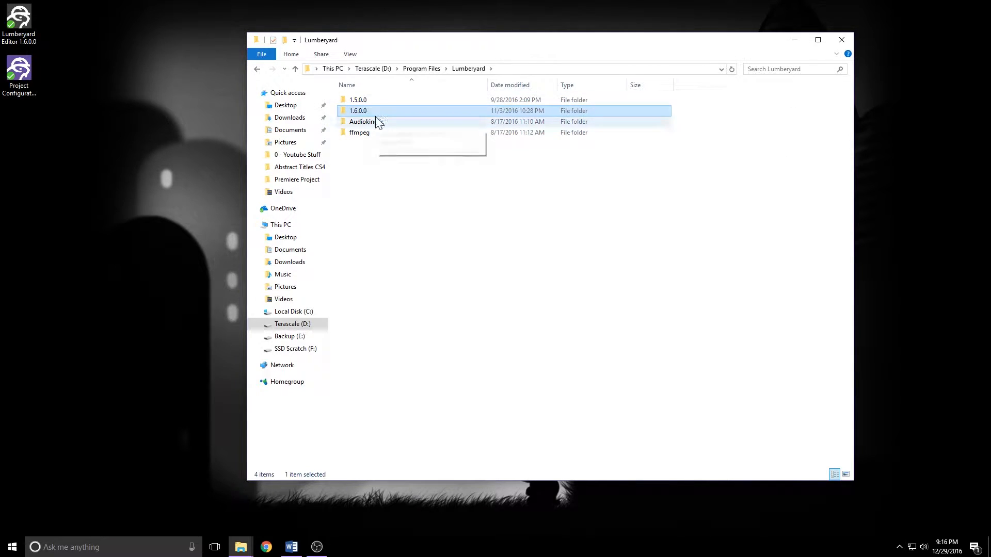
Browse the Lumberyard 1.6.0.0 dev directory to the FeatureTests project folder and its contents.
{"action": "double_click", "coordinate": [358, 111]}
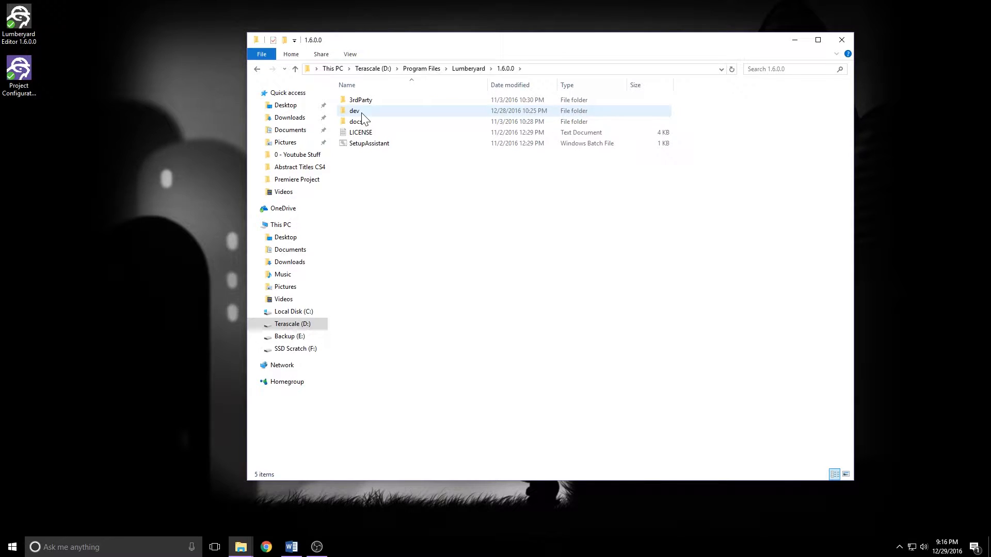
{"action": "double_click", "coordinate": [361, 114]}
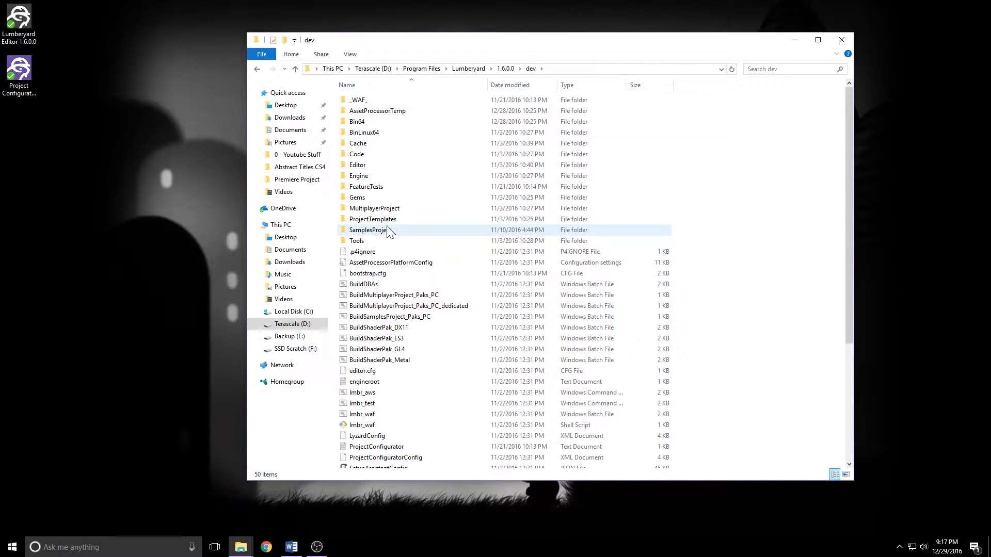
{"action": "double_click", "coordinate": [379, 188]}
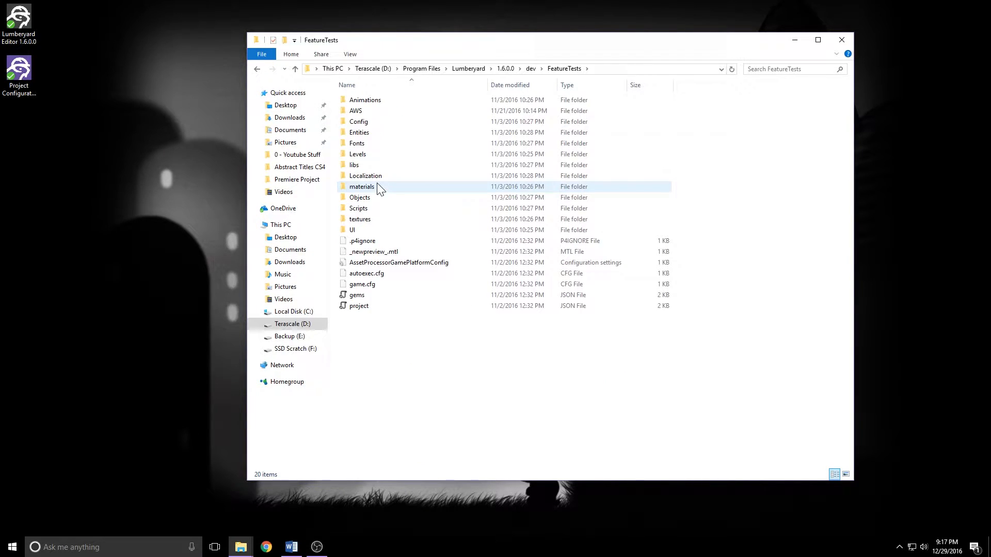
{"action": "key", "text": "alt+Left"}
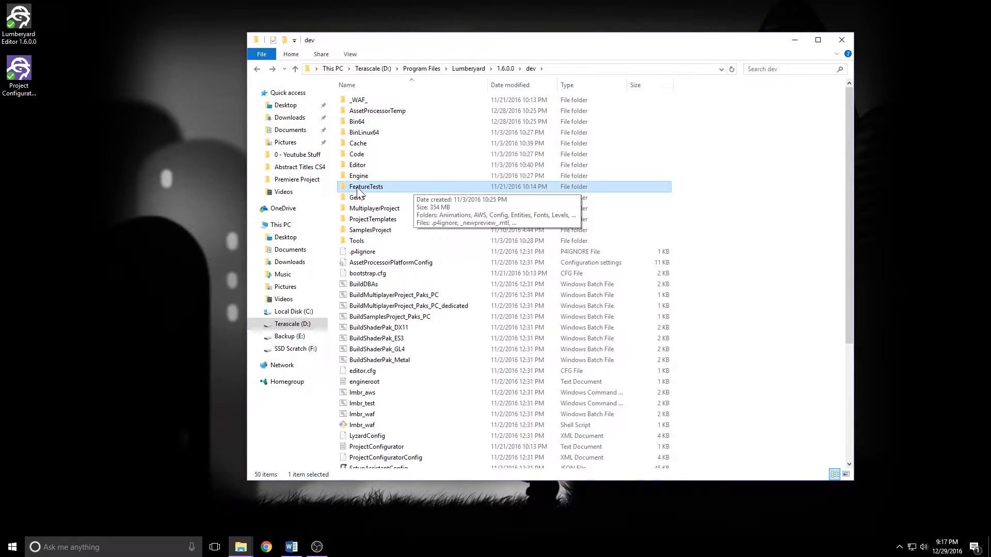
{"action": "double_click", "coordinate": [357, 188]}
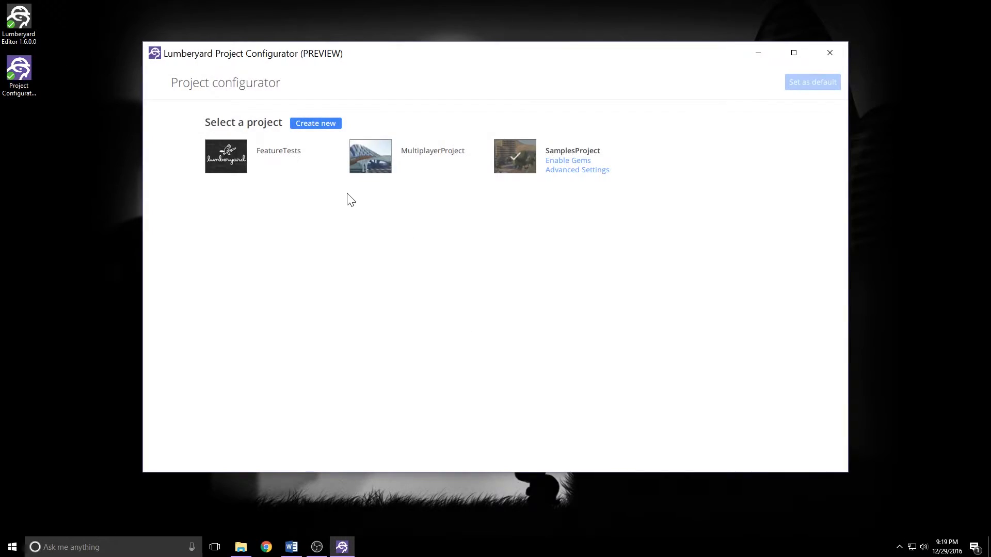
Select the FeatureTests project in the Project Configurator and set it as the default project.
{"action": "left_click", "coordinate": [227, 157]}
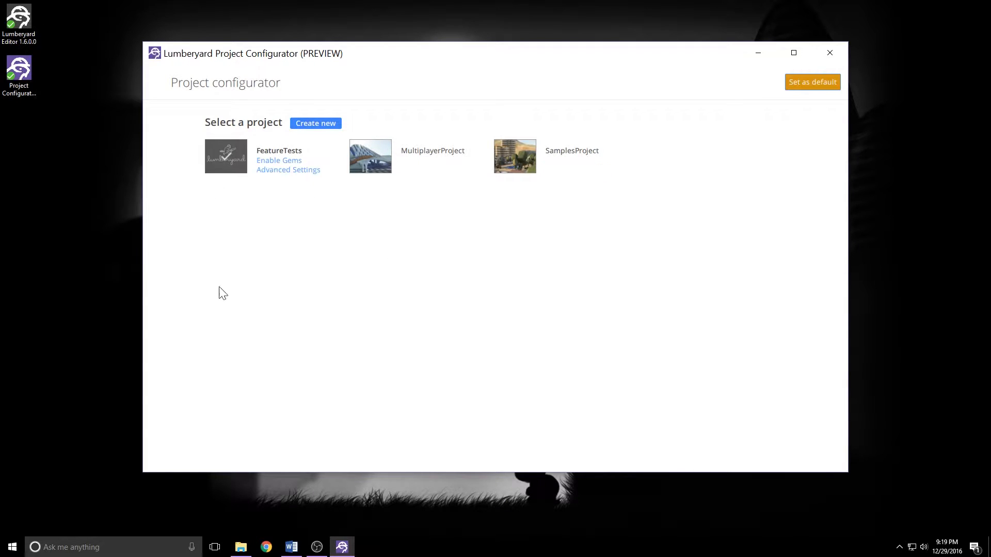
{"action": "left_click", "coordinate": [823, 81]}
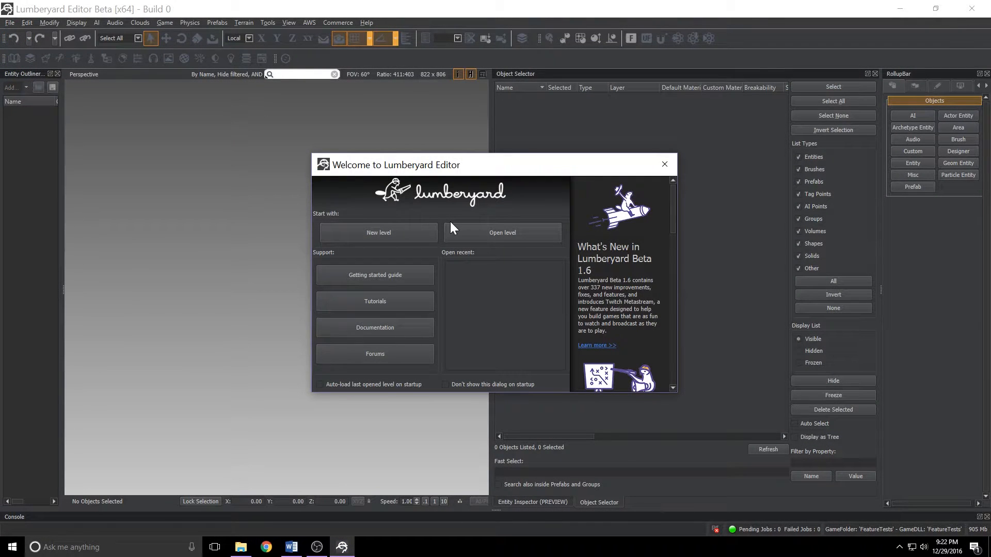
Open the UiAnimation level from the UI folder of the levels list.
{"action": "left_click", "coordinate": [450, 232]}
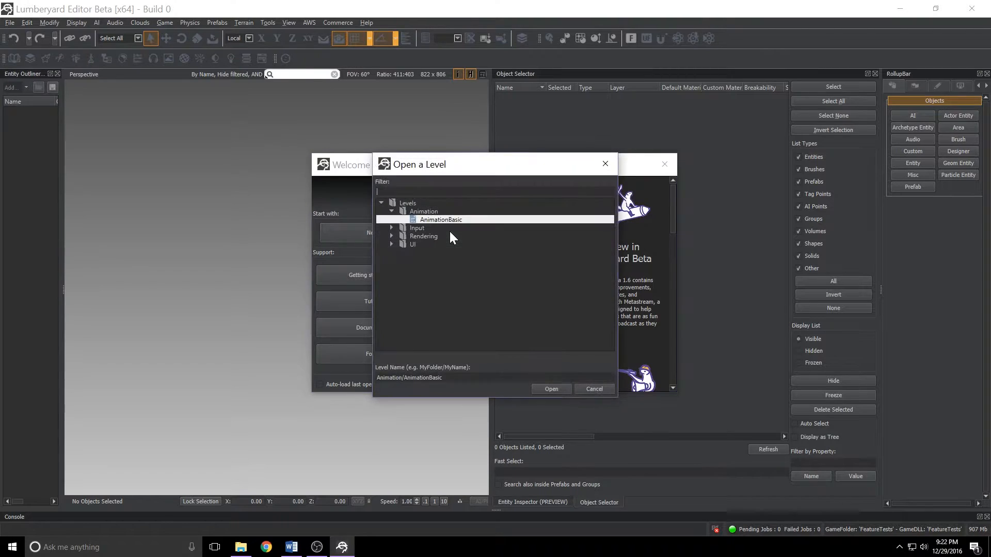
{"action": "left_click", "coordinate": [391, 211]}
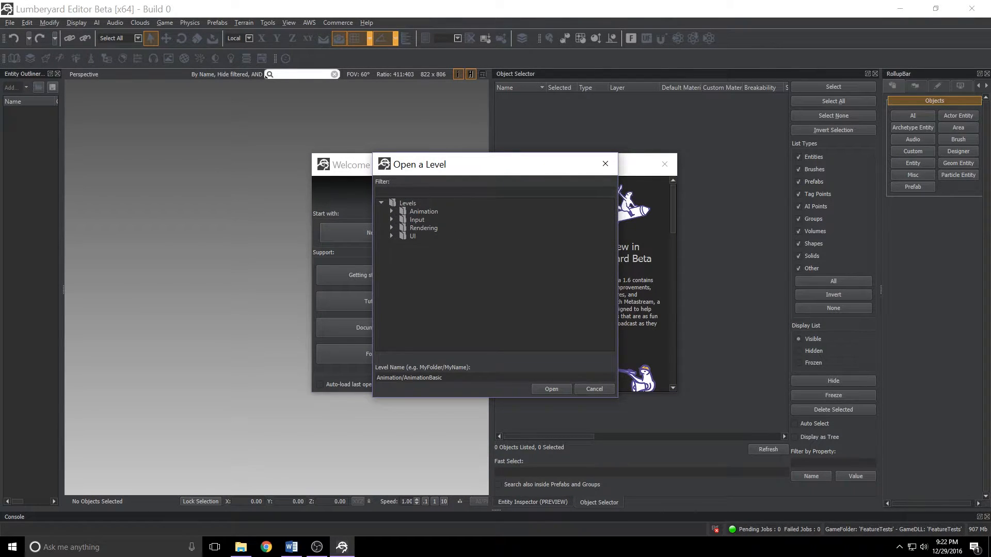
{"action": "left_click", "coordinate": [392, 236]}
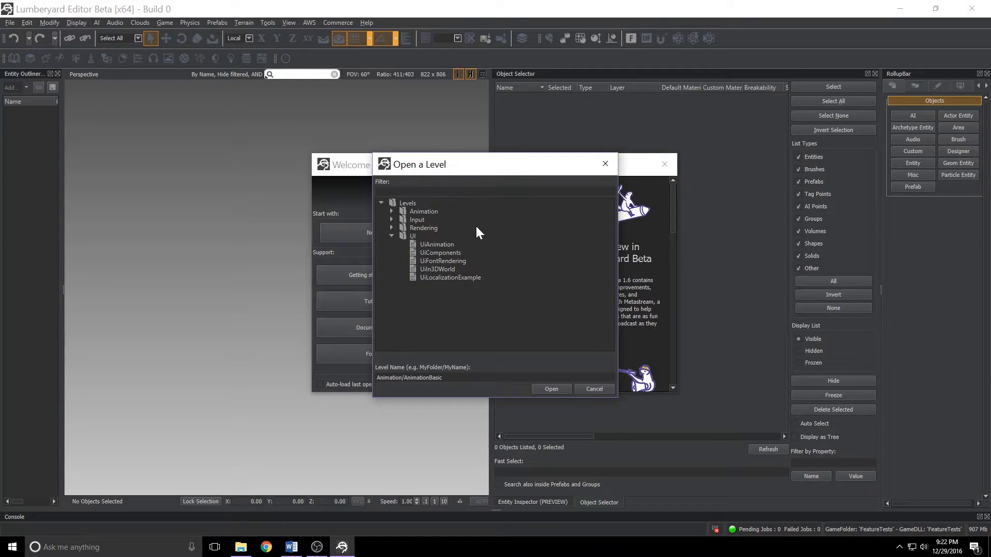
{"action": "left_click", "coordinate": [434, 246]}
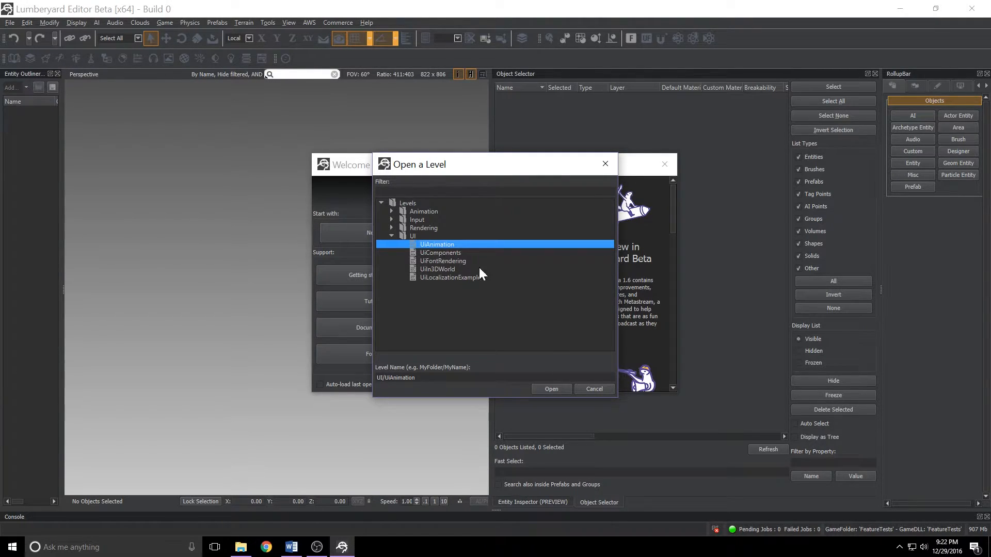
{"action": "left_click", "coordinate": [550, 389]}
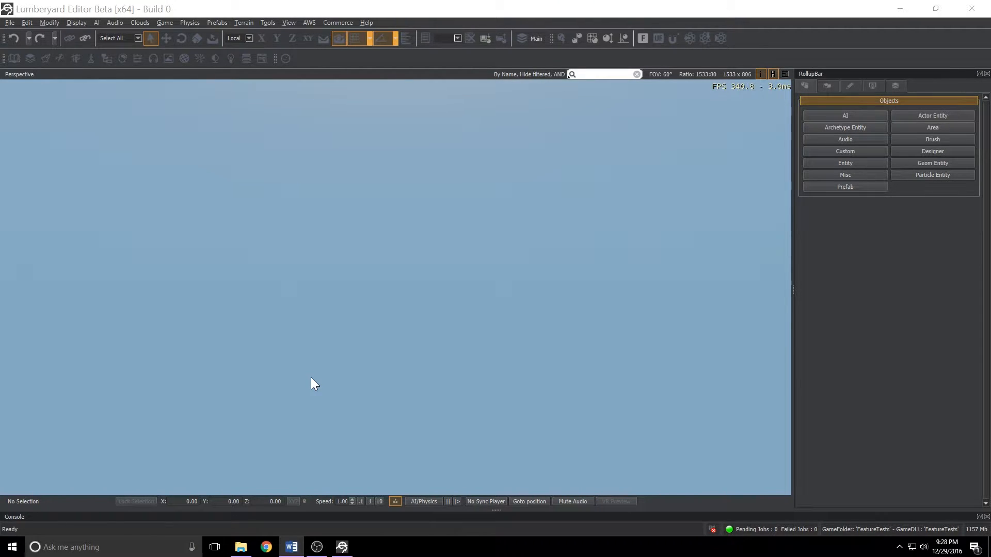
Enter game mode, open the Simple Sequence demo and start its sequence.
{"action": "left_click", "coordinate": [303, 340]}
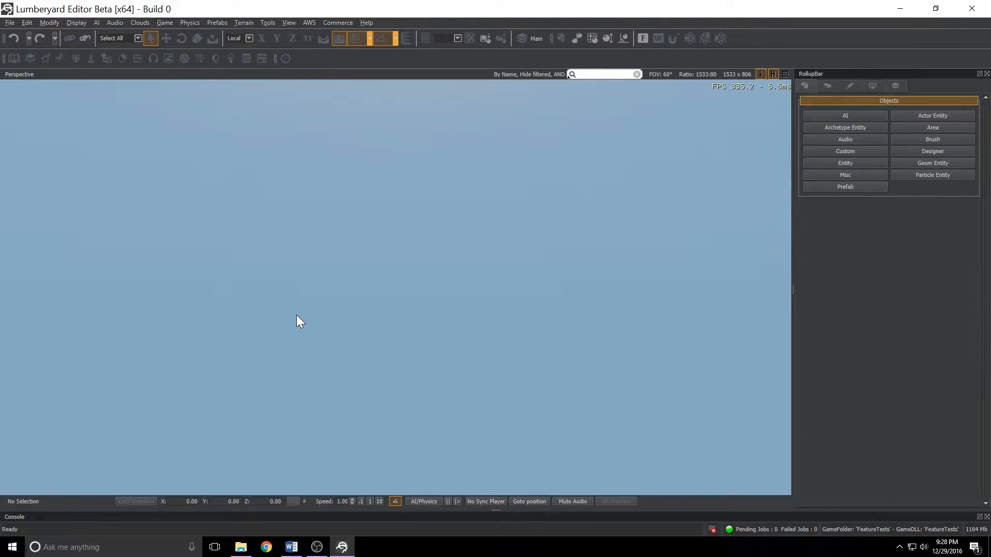
{"action": "key", "text": "ctrl+g"}
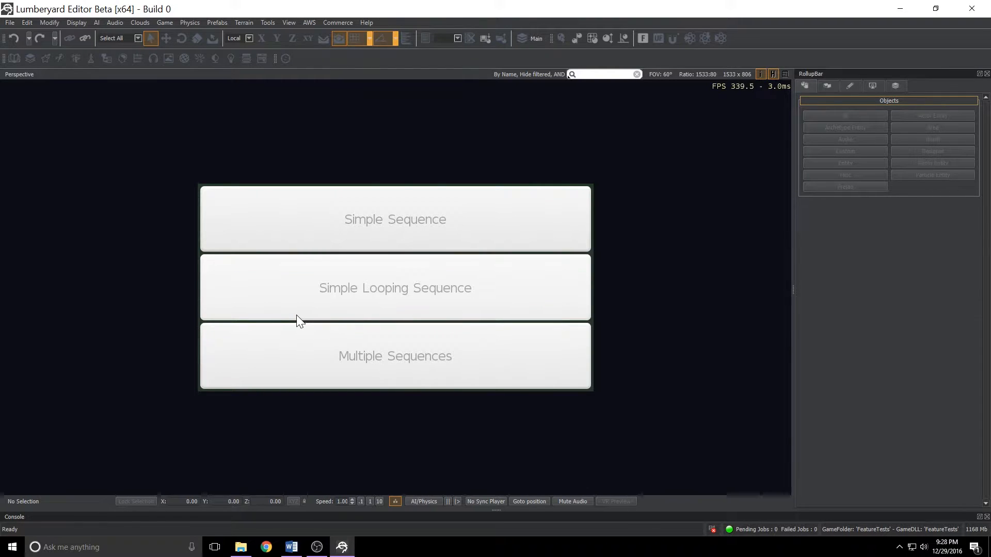
{"action": "left_click", "coordinate": [434, 222]}
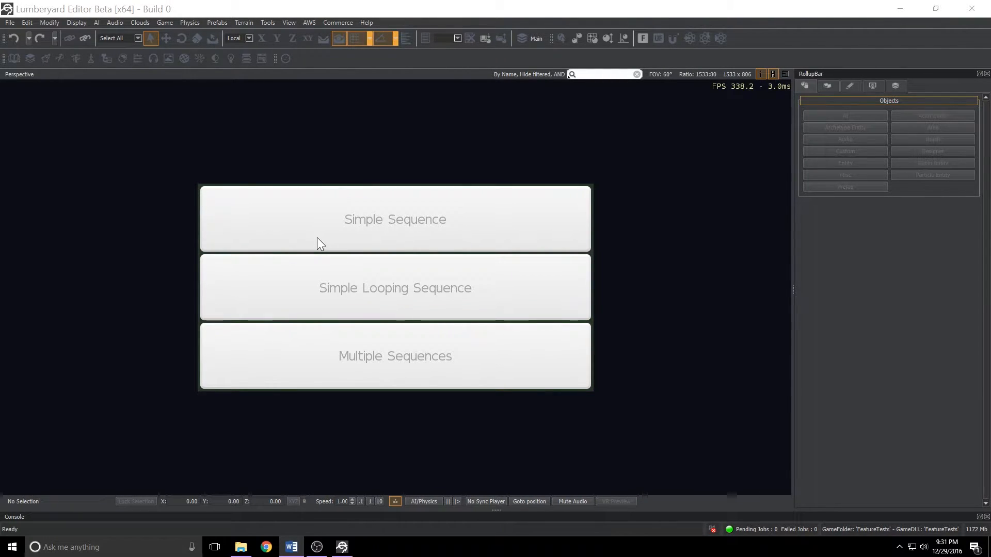
{"action": "left_click", "coordinate": [358, 226]}
{"action": "left_click", "coordinate": [603, 216]}
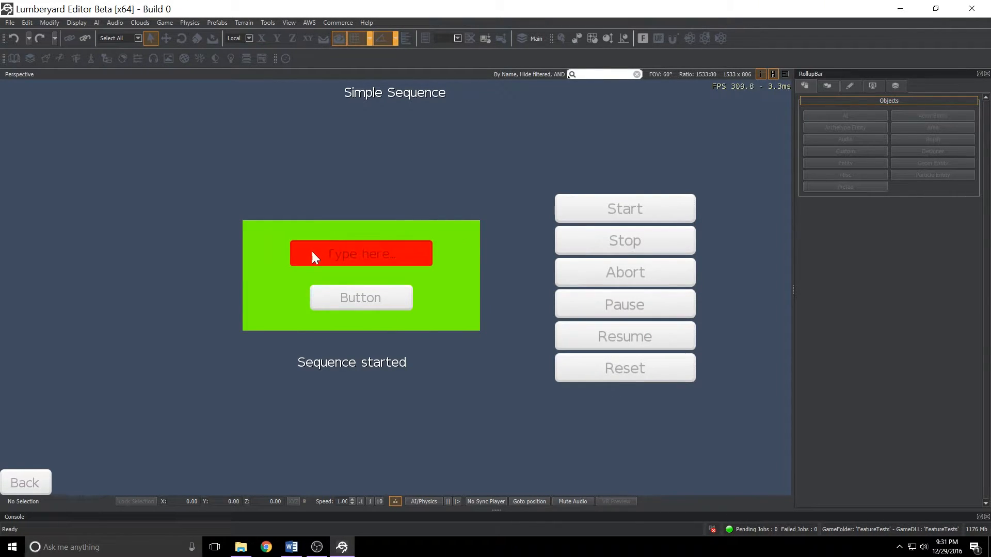
Enter test in the demo's text field and exercise the sequence with Reset, Start and Pause.
{"action": "type", "text": "test"}
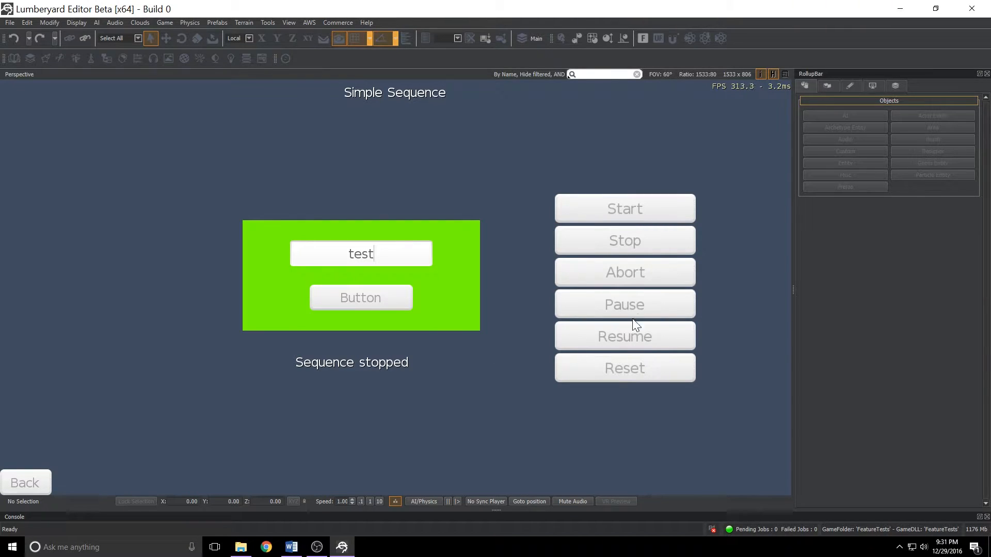
{"action": "left_click", "coordinate": [609, 368]}
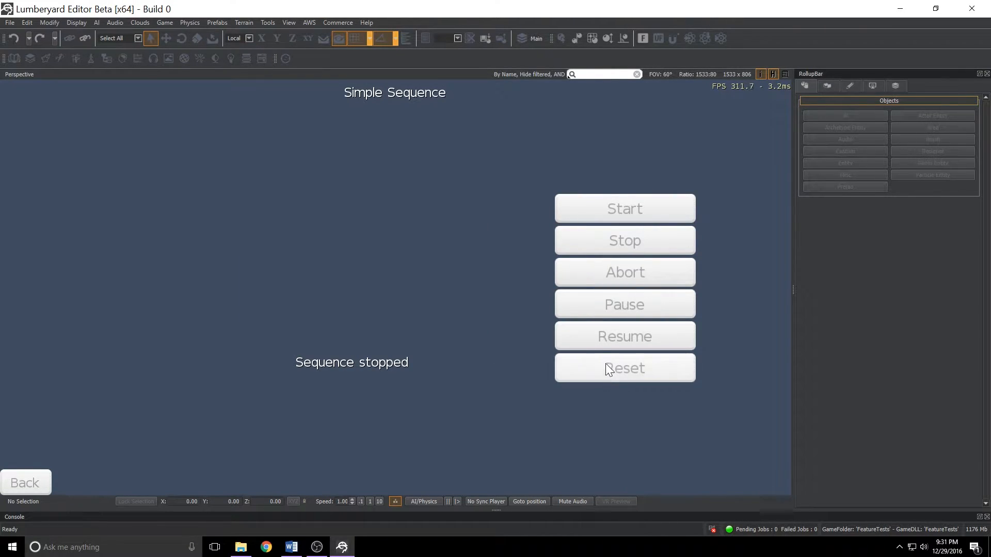
{"action": "left_click", "coordinate": [634, 211]}
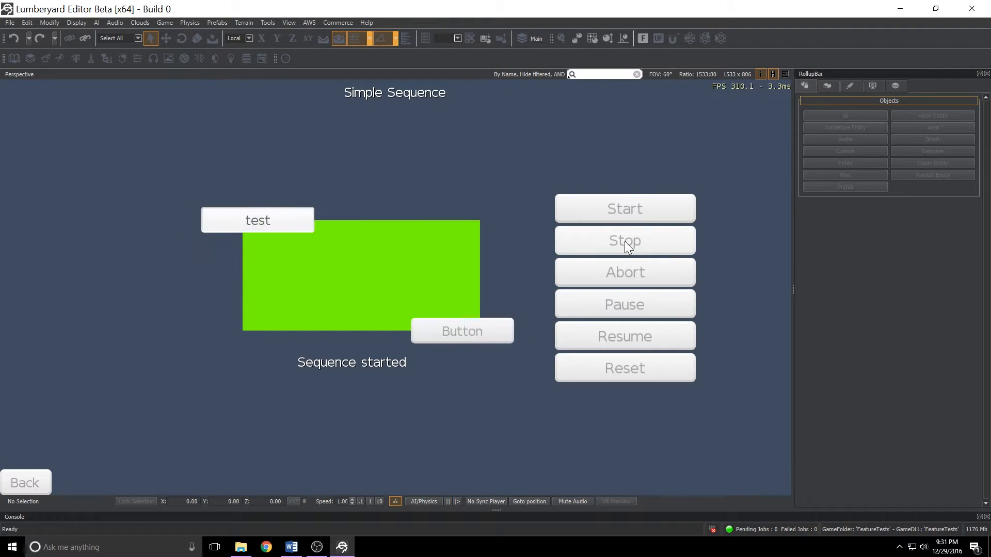
{"action": "left_click", "coordinate": [598, 369]}
{"action": "left_click", "coordinate": [614, 212]}
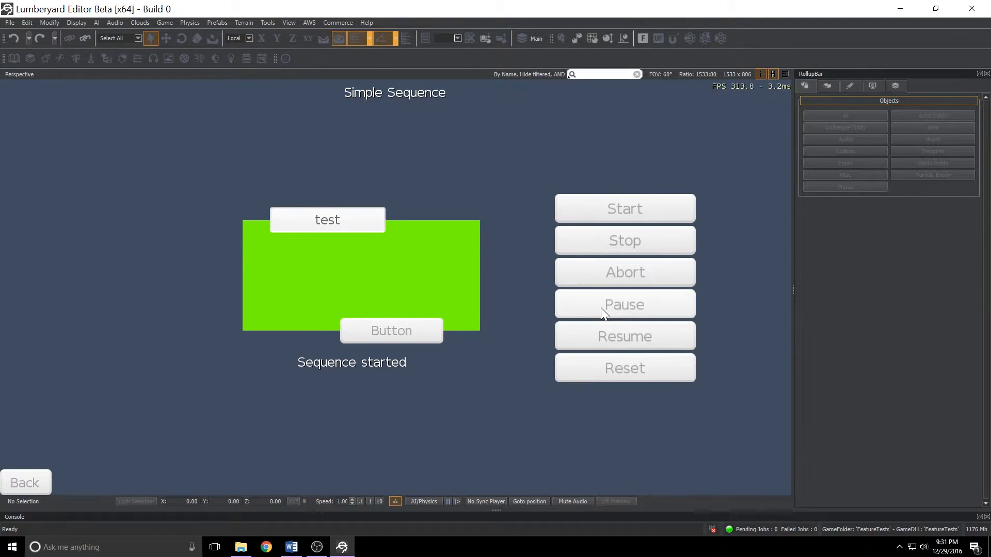
{"action": "left_click", "coordinate": [598, 331]}
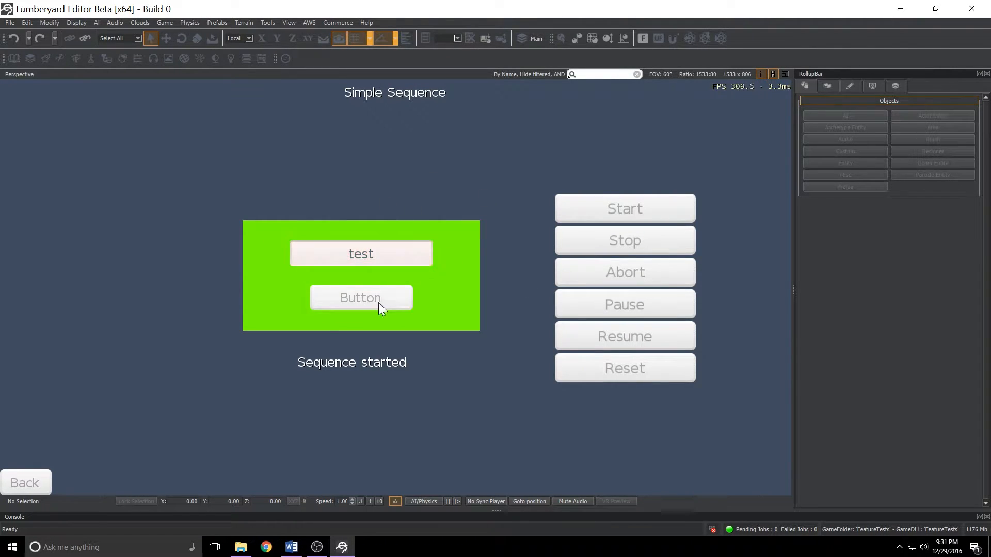
Return to the demo menu and run the Simple Looping Sequence demo, starting, pausing and resuming it.
{"action": "left_click", "coordinate": [27, 481]}
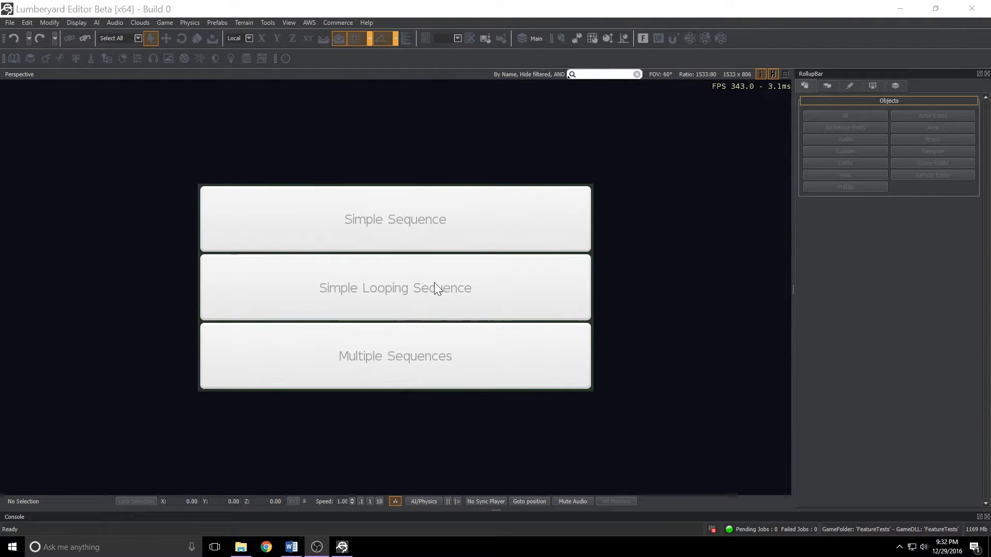
{"action": "left_click", "coordinate": [426, 274]}
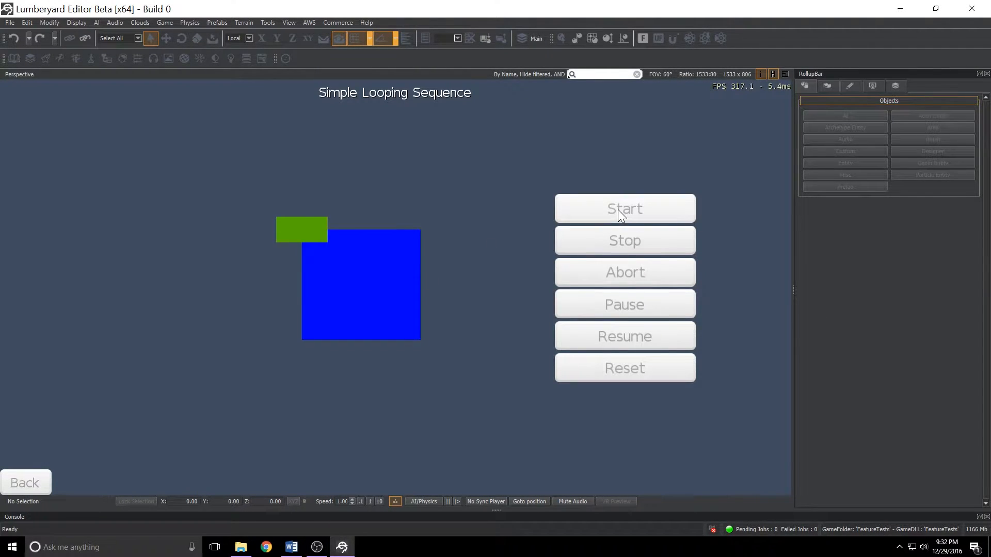
{"action": "left_click", "coordinate": [576, 209]}
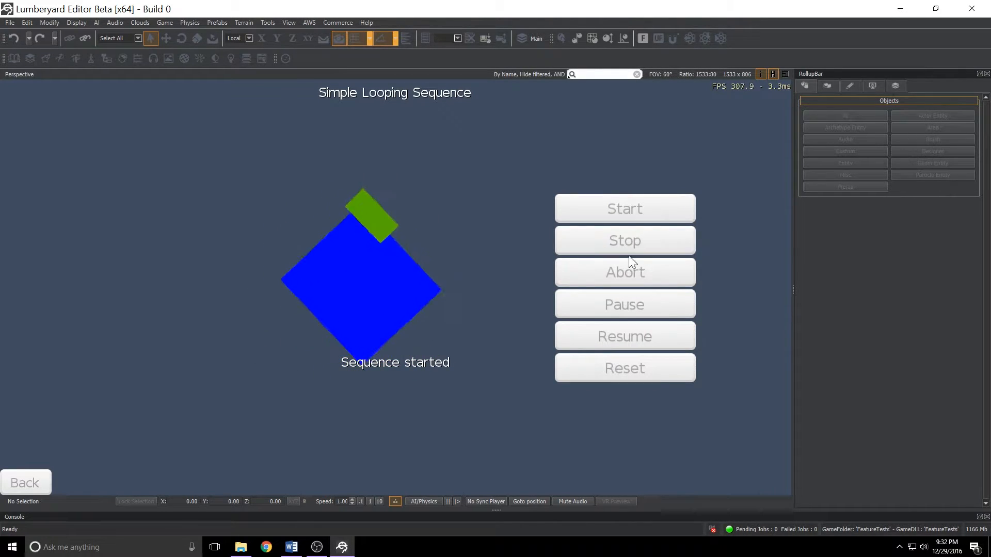
{"action": "left_click", "coordinate": [617, 294]}
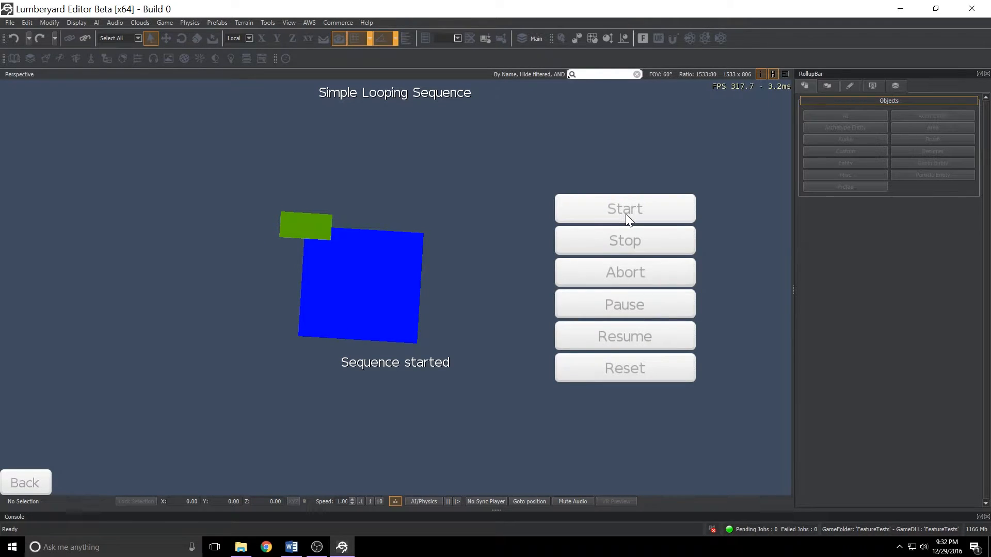
{"action": "left_click", "coordinate": [621, 333]}
{"action": "key", "text": "Escape"}
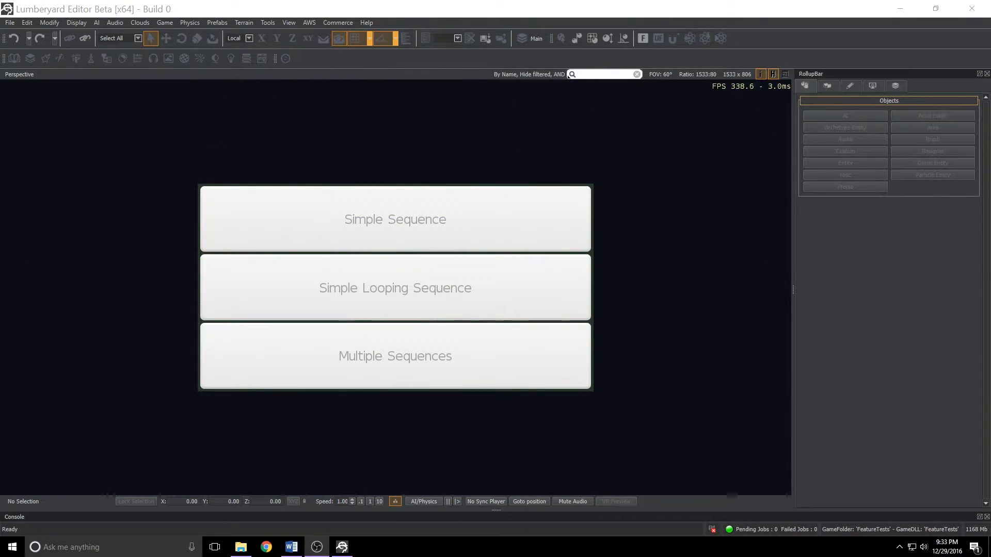
View the Multiple Sequences demo, then go back and leave game mode.
{"action": "left_click", "coordinate": [429, 356]}
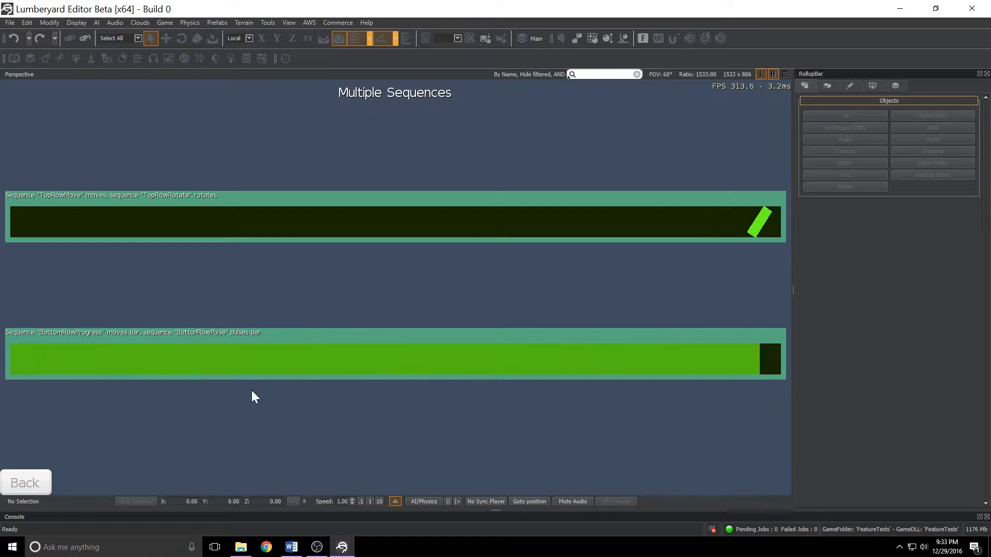
{"action": "left_click", "coordinate": [36, 477]}
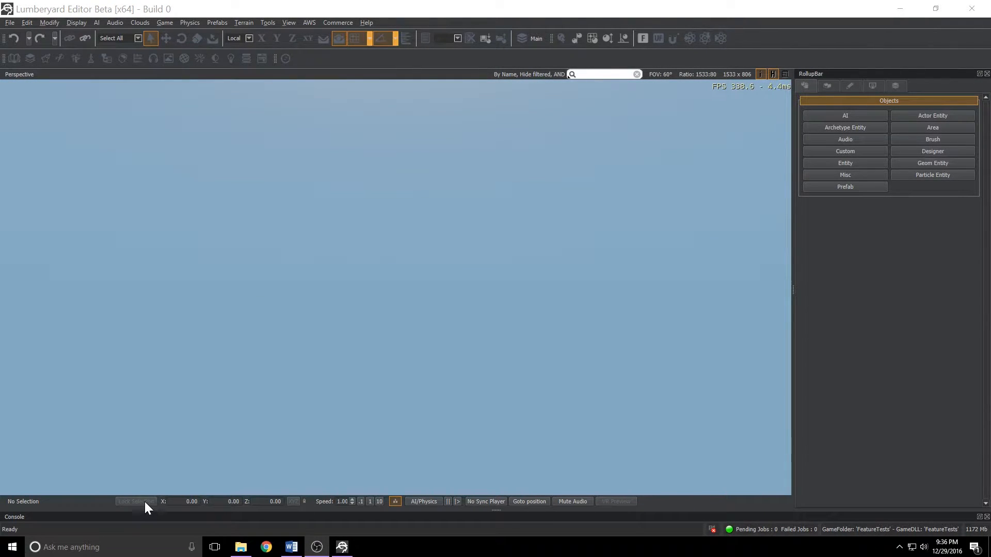
Open the UI Editor view pane.
{"action": "left_click", "coordinate": [290, 23]}
{"action": "mouse_move", "coordinate": [292, 32]}
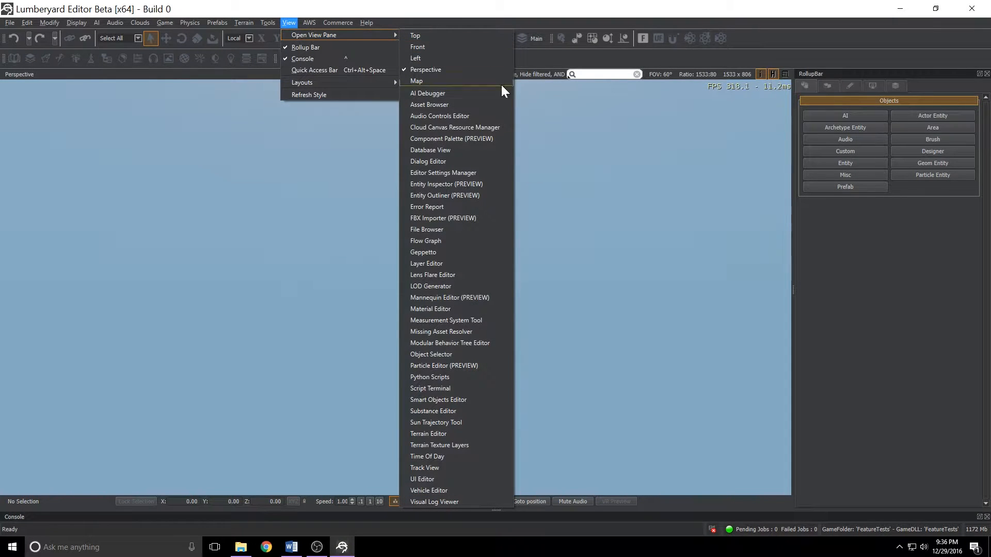
{"action": "left_click", "coordinate": [429, 480]}
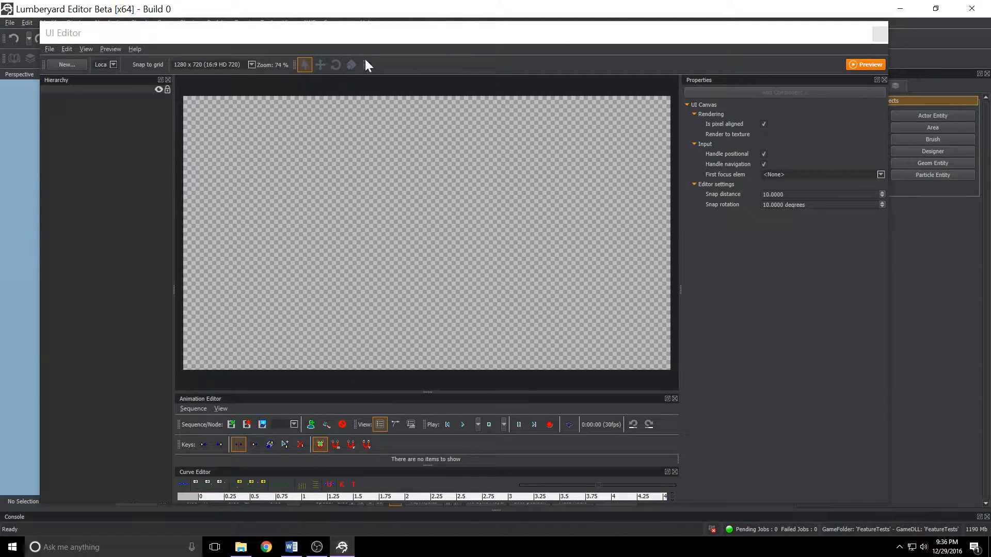
Open the UiAnimSimpleSequence.uicanvas canvas from the FeatureTests UI Canvases folder.
{"action": "left_click", "coordinate": [51, 50]}
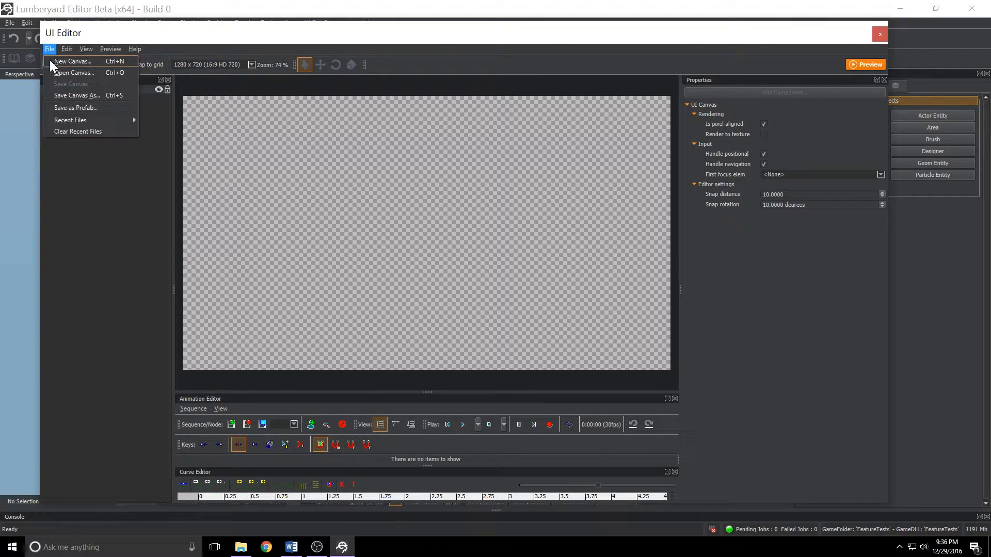
{"action": "left_click", "coordinate": [49, 72]}
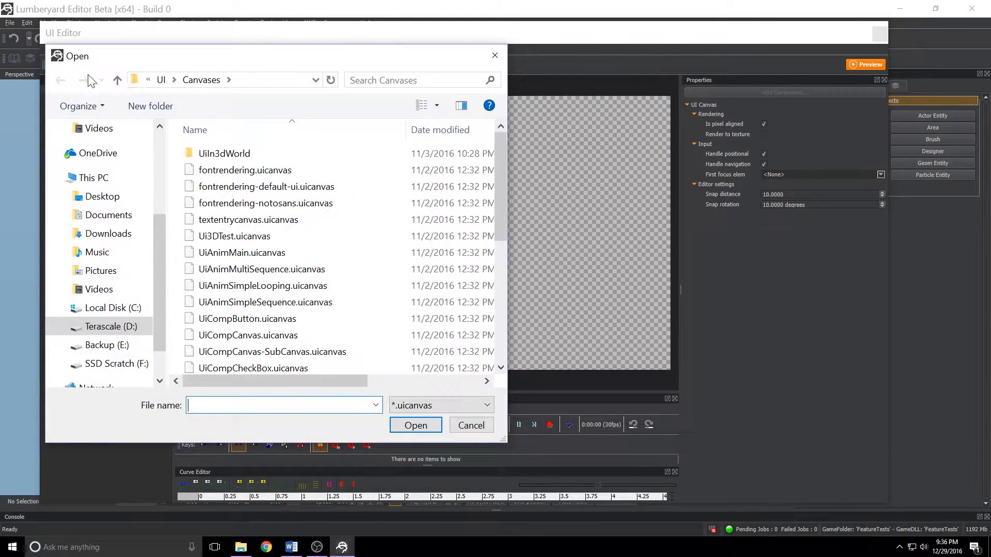
{"action": "left_click", "coordinate": [162, 81]}
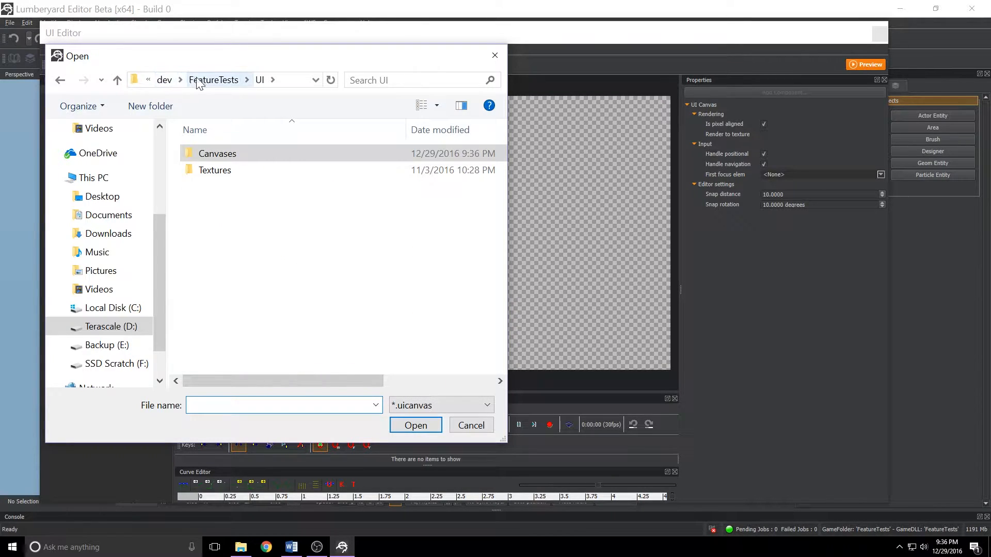
{"action": "left_click", "coordinate": [216, 80]}
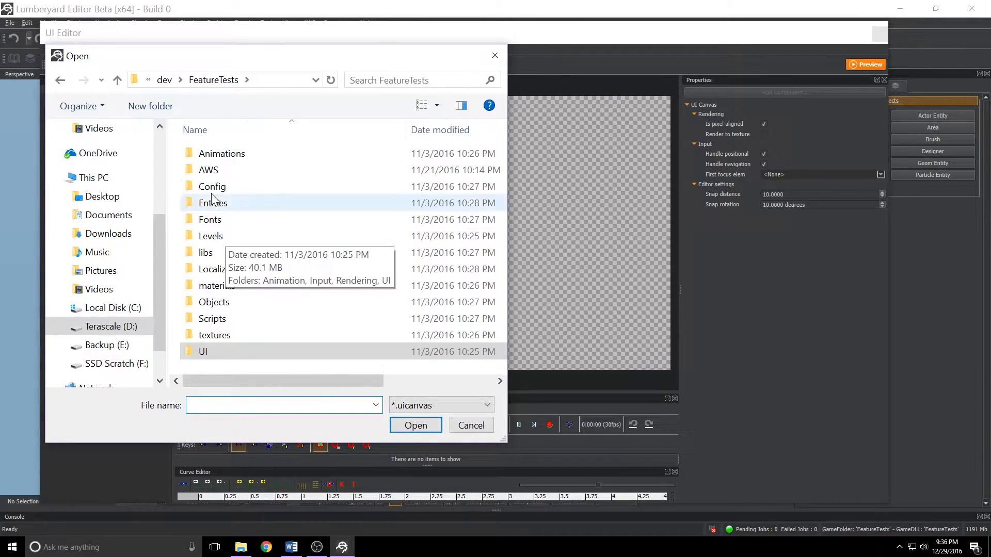
{"action": "double_click", "coordinate": [202, 353]}
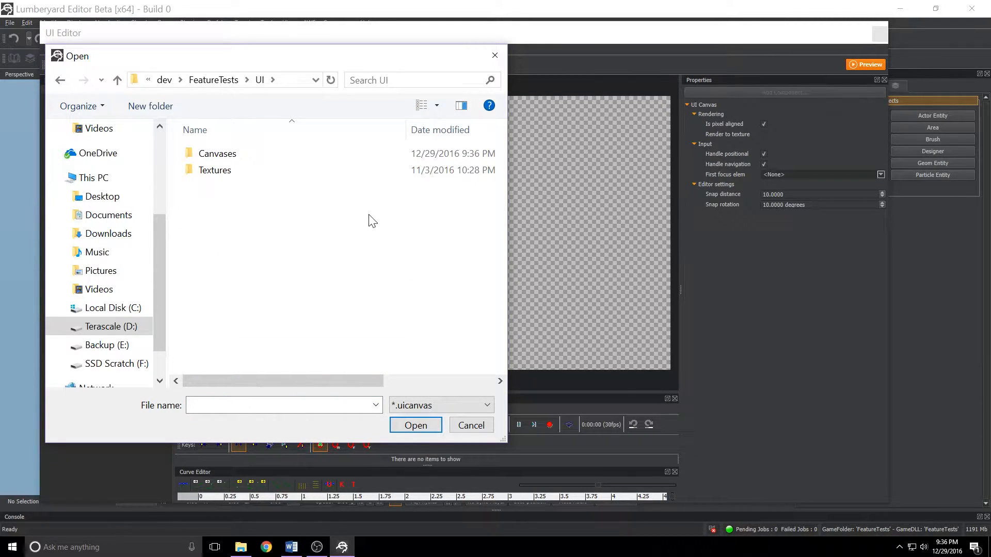
{"action": "double_click", "coordinate": [226, 155]}
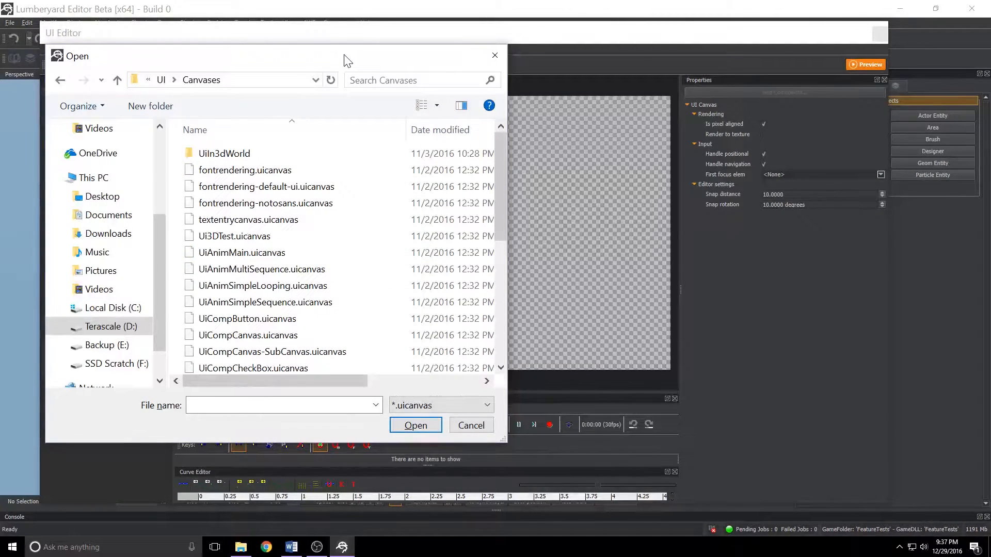
{"action": "left_click", "coordinate": [283, 304]}
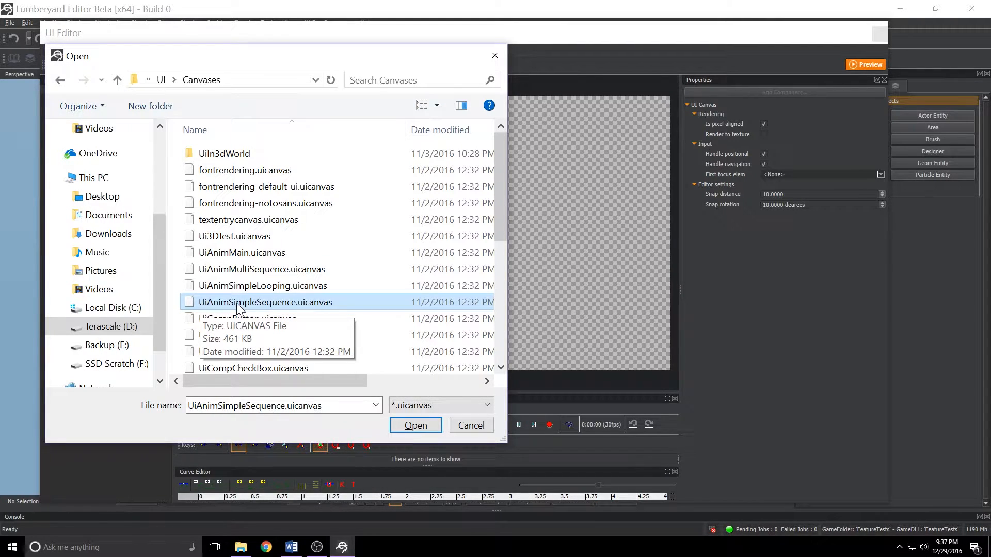
{"action": "left_click", "coordinate": [406, 425]}
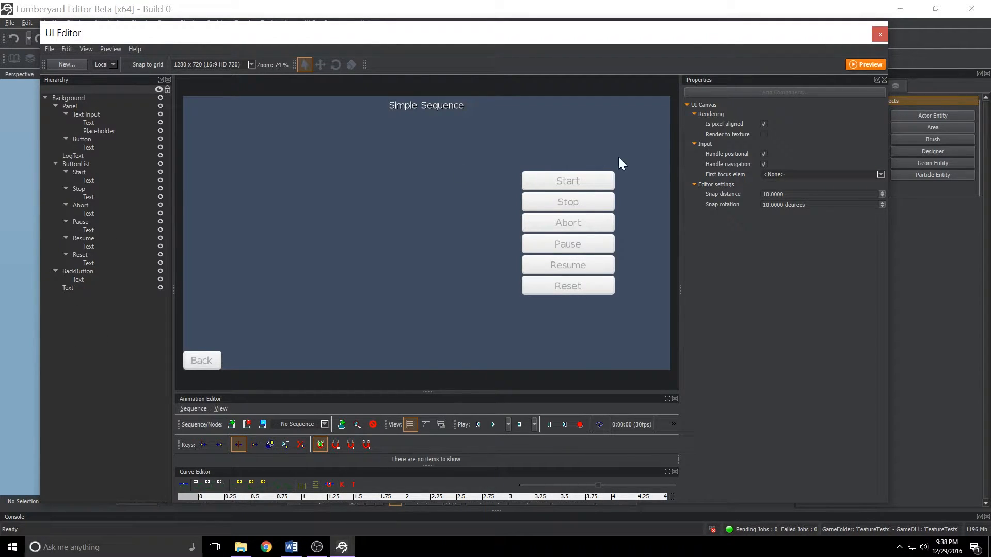
Inspect the Start, Stop and Abort buttons and their properties, including the click actions assigned to each.
{"action": "left_click", "coordinate": [540, 180]}
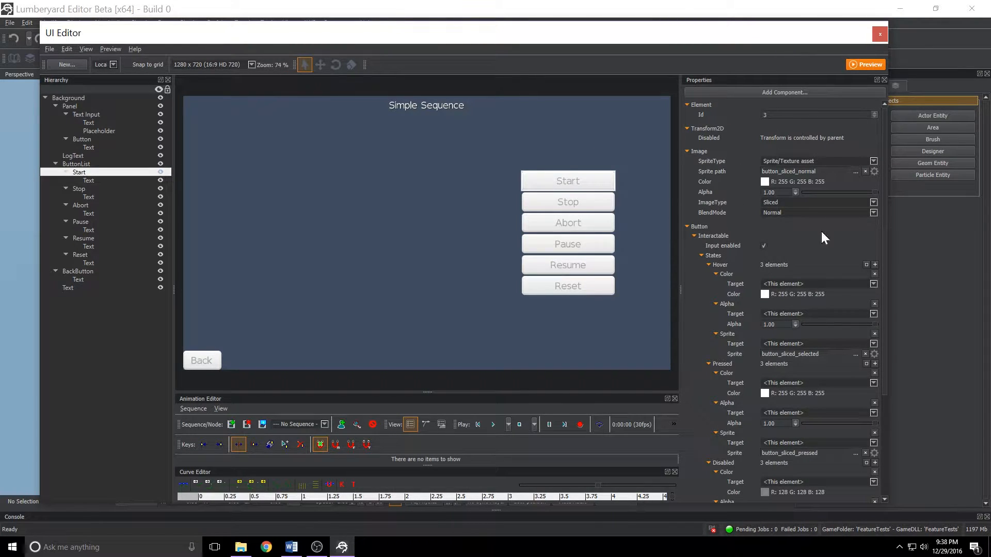
{"action": "scroll", "coordinate": [704, 253], "scroll_direction": "down", "scroll_amount": 5}
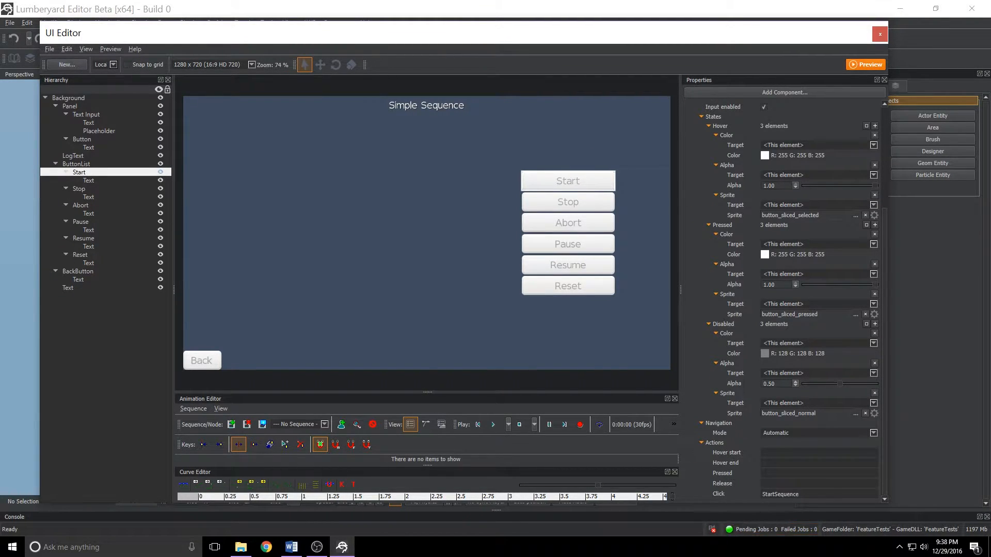
{"action": "key", "text": "ctrl+a"}
{"action": "left_click", "coordinate": [559, 205]}
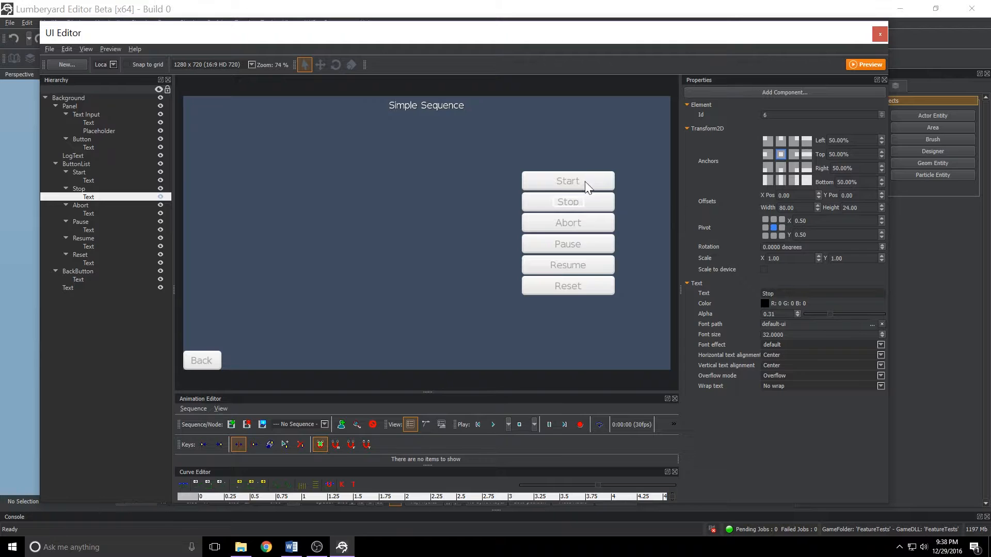
{"action": "left_click", "coordinate": [539, 224]}
{"action": "scroll", "coordinate": [732, 278], "scroll_direction": "down", "scroll_amount": 5}
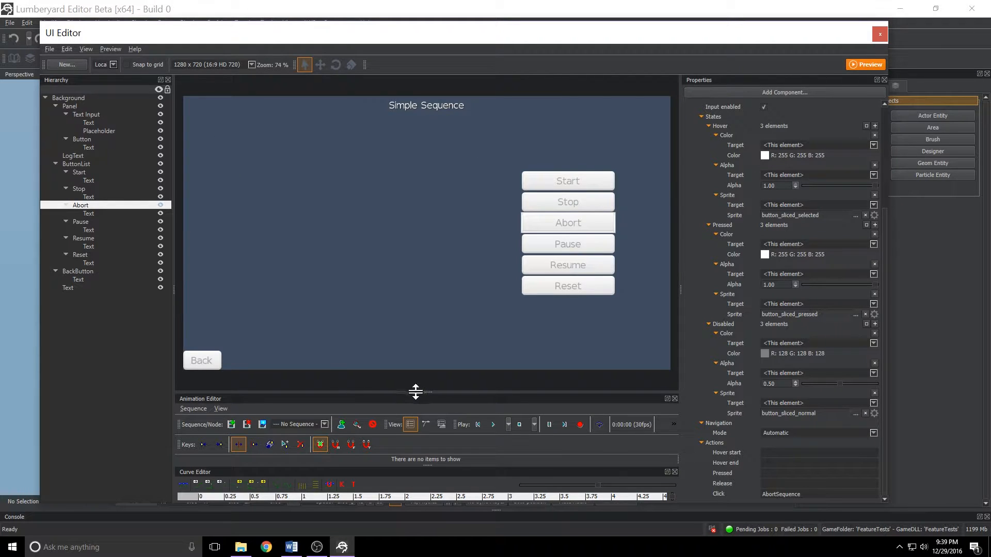
Enlarge the Animation Editor pane and open the Test sequence in it.
{"action": "left_click_drag", "start_coordinate": [433, 392], "coordinate": [434, 289]}
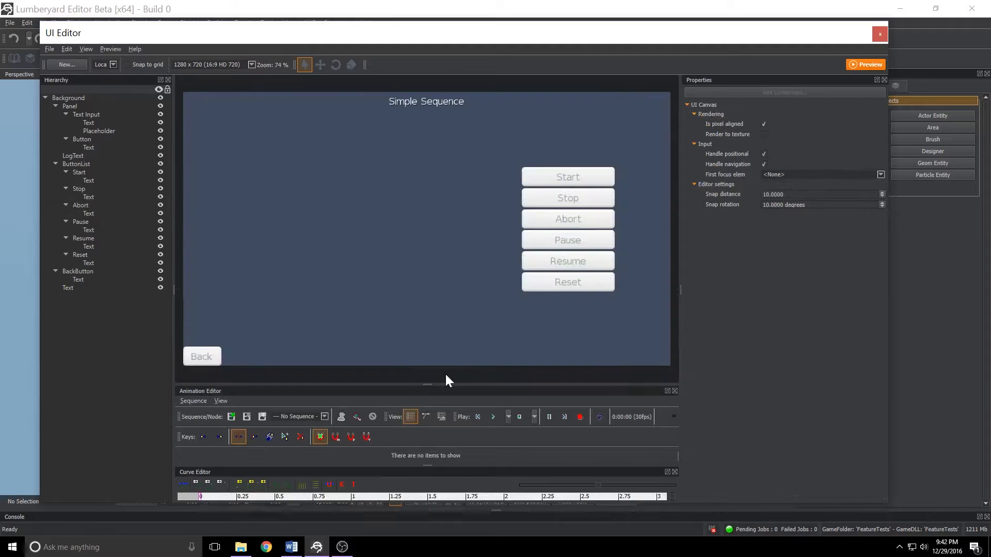
{"action": "left_click_drag", "start_coordinate": [429, 384], "coordinate": [438, 191]}
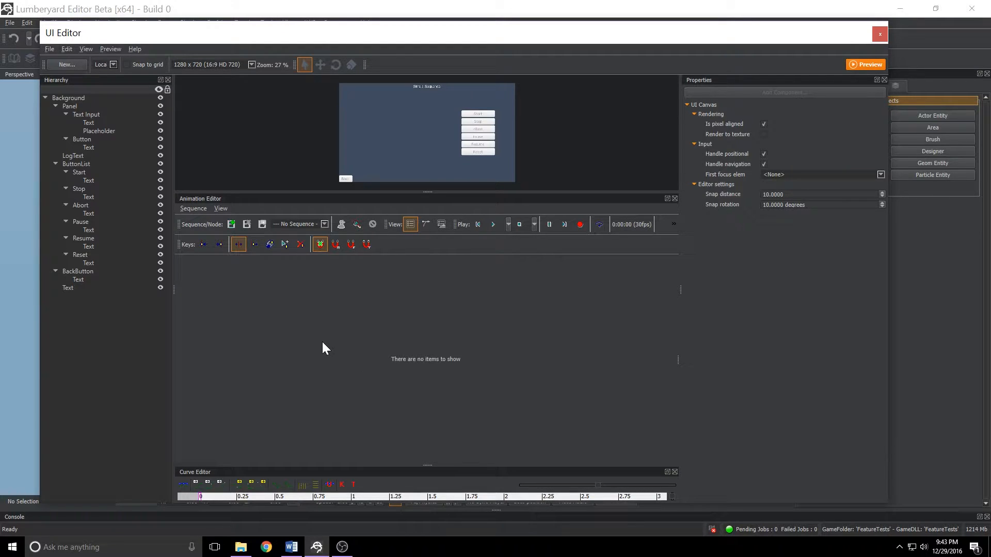
{"action": "left_click", "coordinate": [324, 224]}
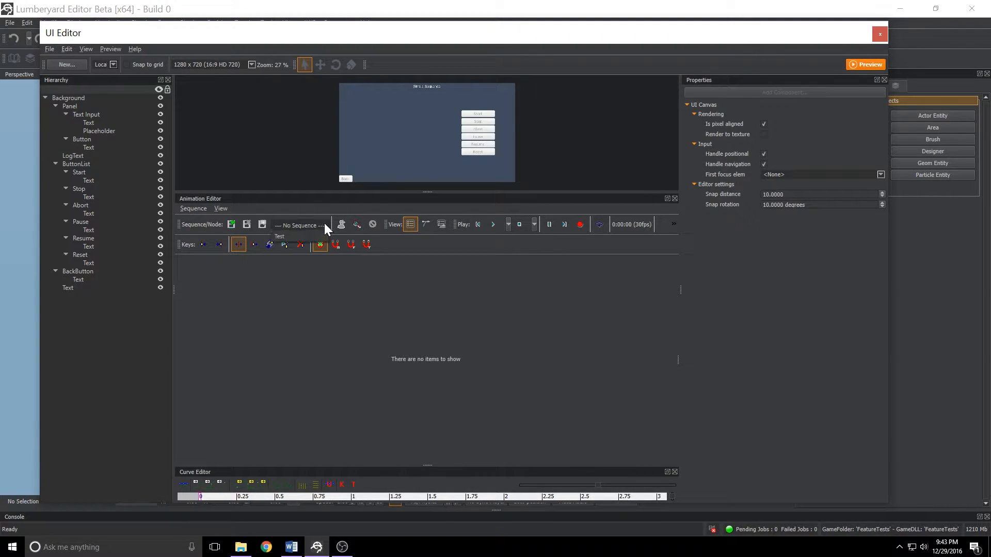
{"action": "left_click", "coordinate": [280, 236]}
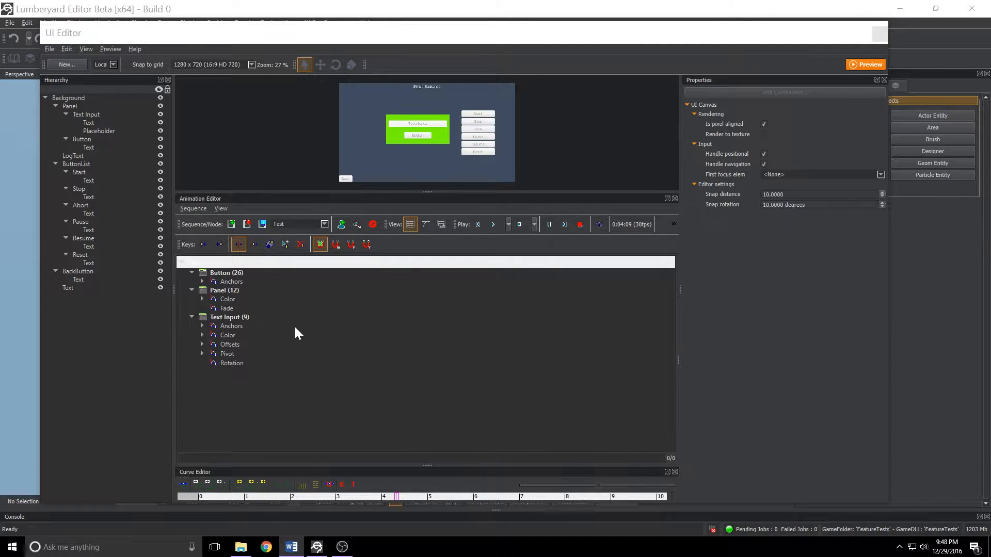
Expand the Button's Anchors track and show the left anchor's curve in an enlarged Curve Editor.
{"action": "left_click", "coordinate": [201, 282]}
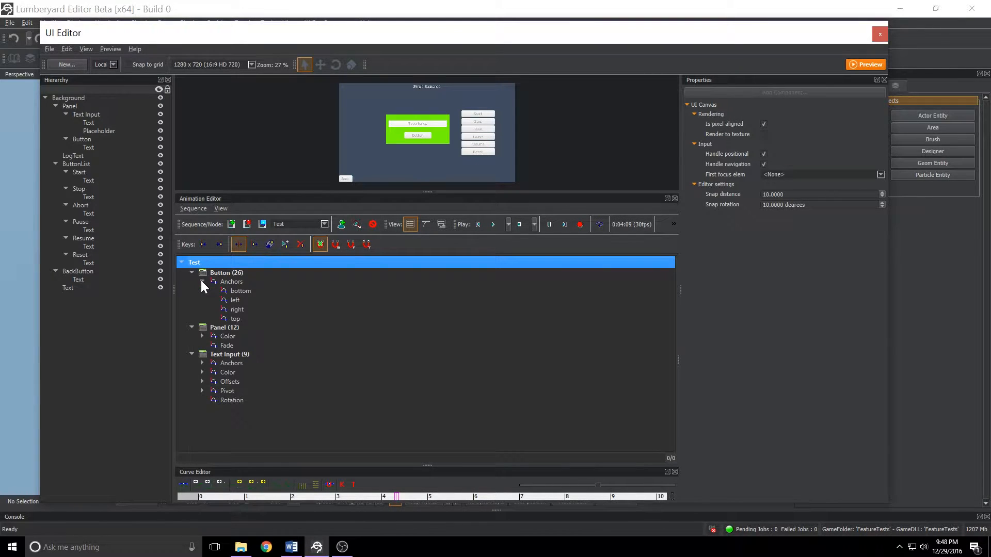
{"action": "left_click", "coordinate": [234, 300]}
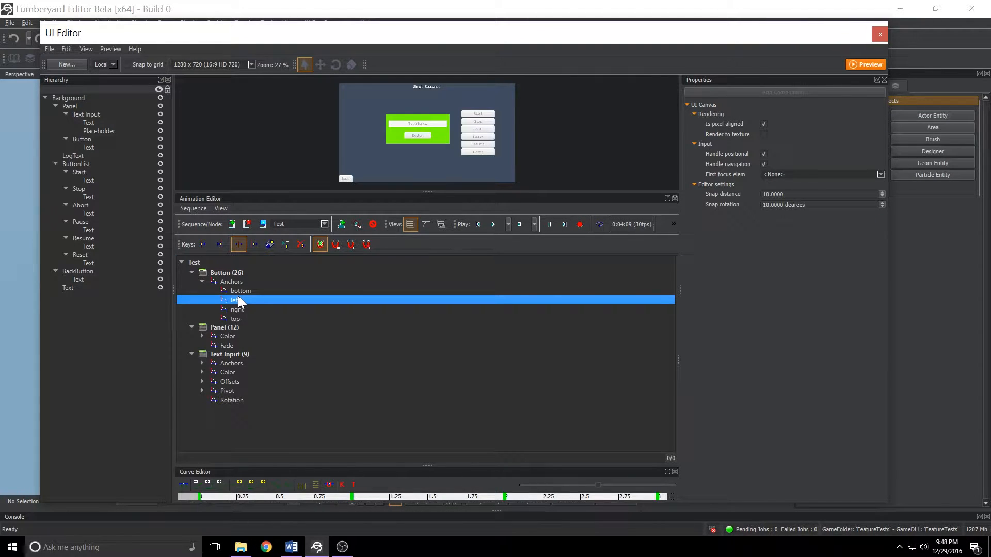
{"action": "left_click_drag", "start_coordinate": [420, 465], "coordinate": [445, 282]}
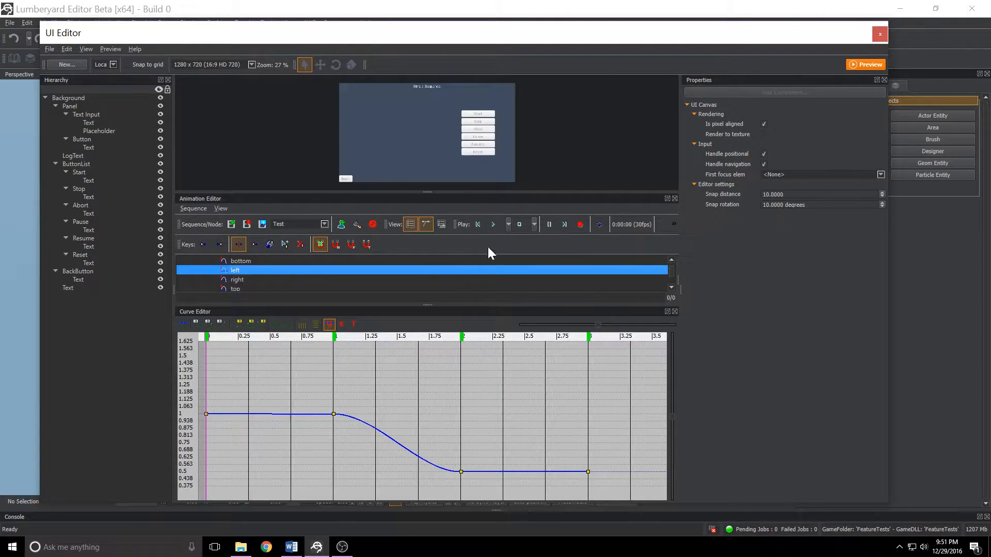
Preview the Test sequence by playing, stopping and rewinding it several times.
{"action": "left_click", "coordinate": [479, 224]}
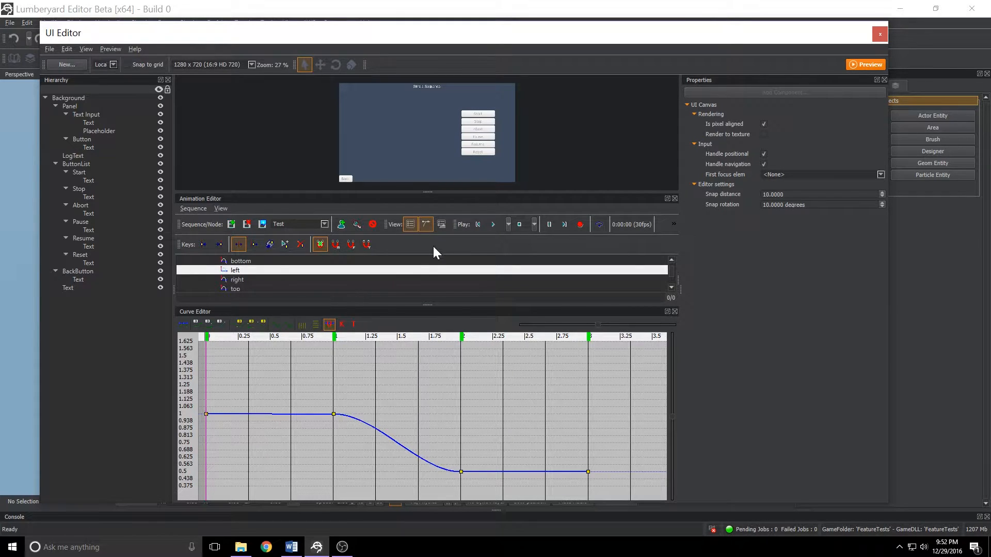
{"action": "left_click", "coordinate": [494, 225]}
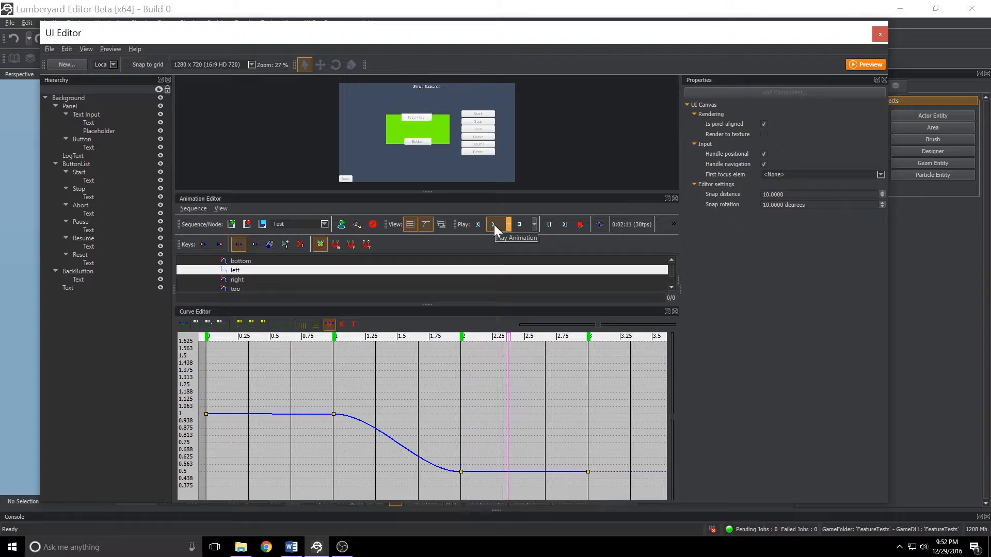
{"action": "left_click", "coordinate": [517, 223]}
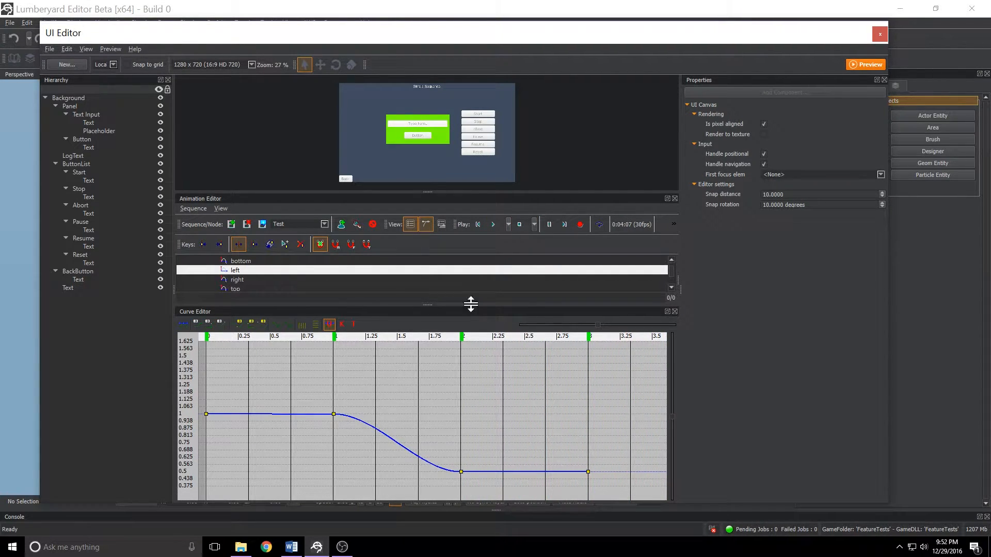
{"action": "left_click", "coordinate": [475, 224]}
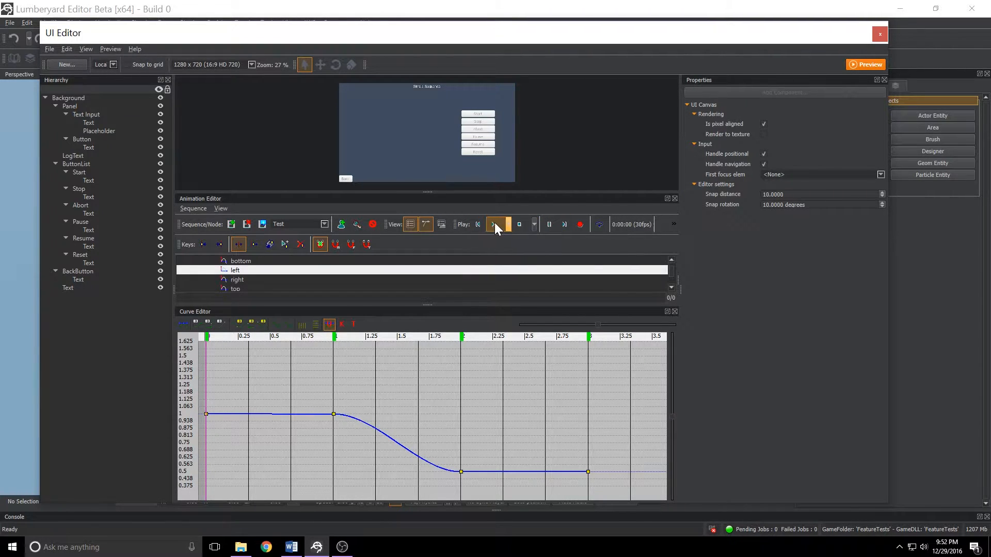
{"action": "left_click", "coordinate": [493, 223]}
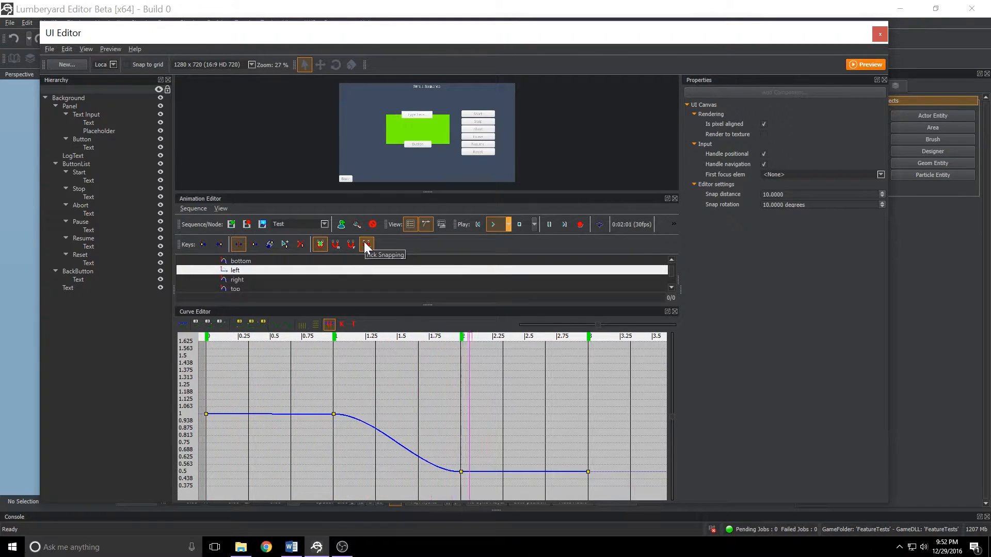
{"action": "left_click", "coordinate": [525, 226]}
{"action": "key", "text": "alt+Tab"}
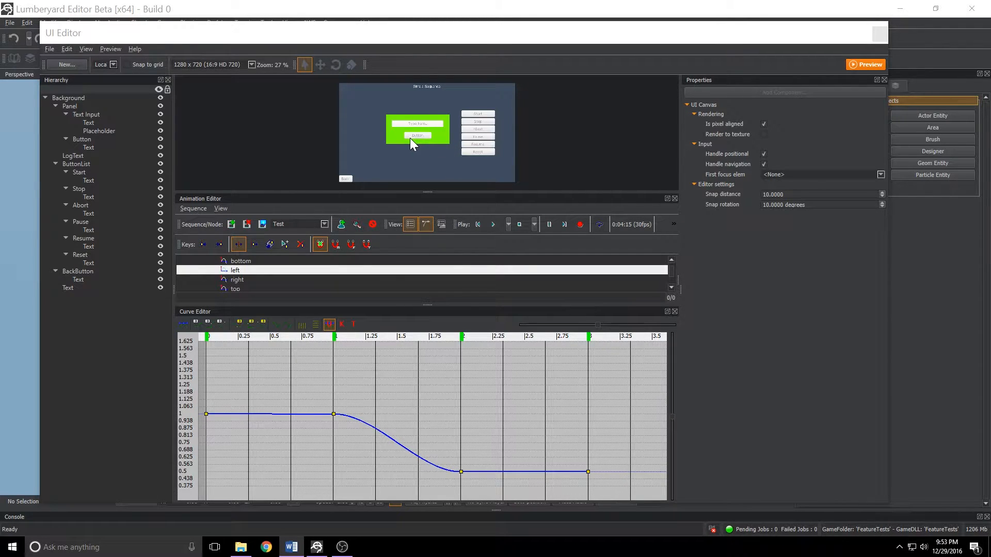
{"action": "left_click", "coordinate": [491, 224]}
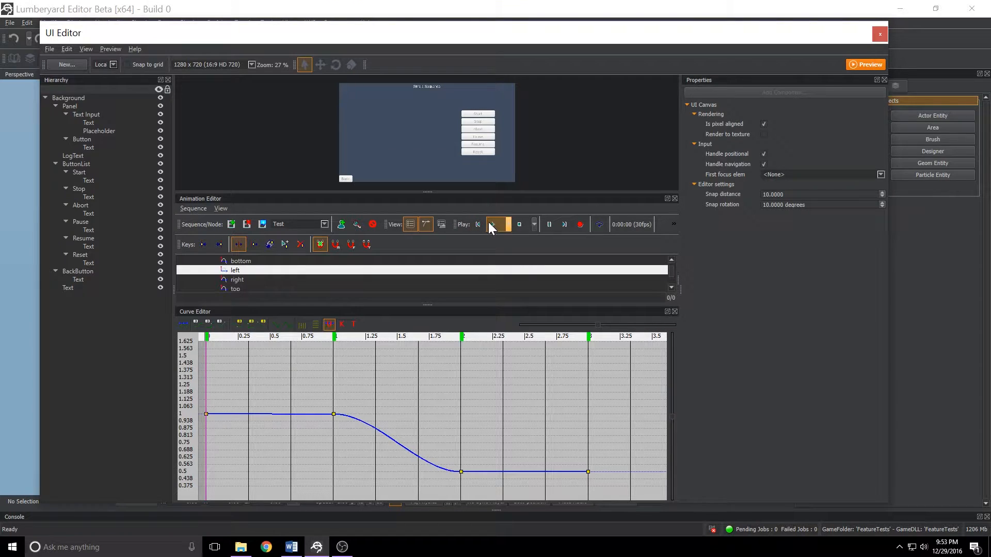
{"action": "left_click", "coordinate": [491, 224]}
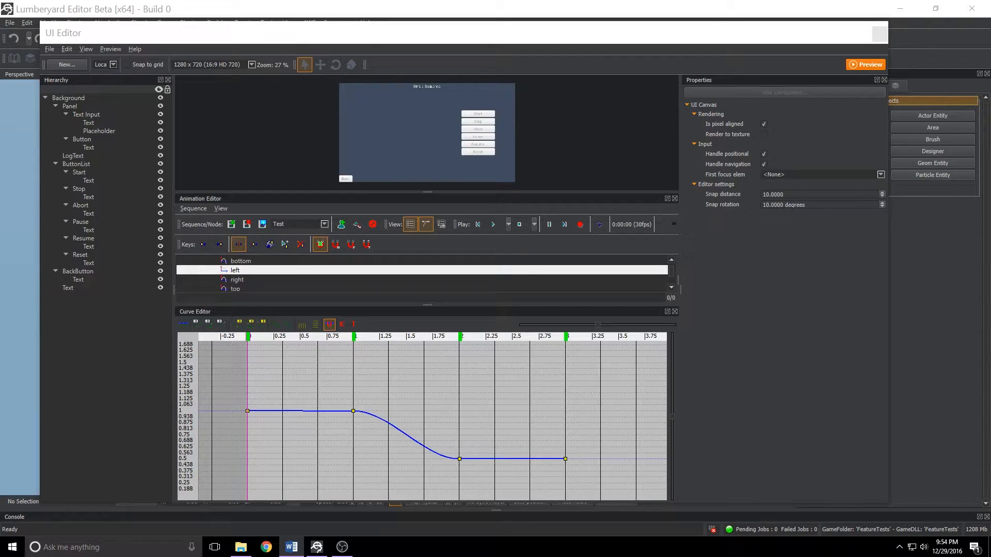
Lower the left anchor's key at 2 seconds to about 0.25.
{"action": "left_click", "coordinate": [460, 460]}
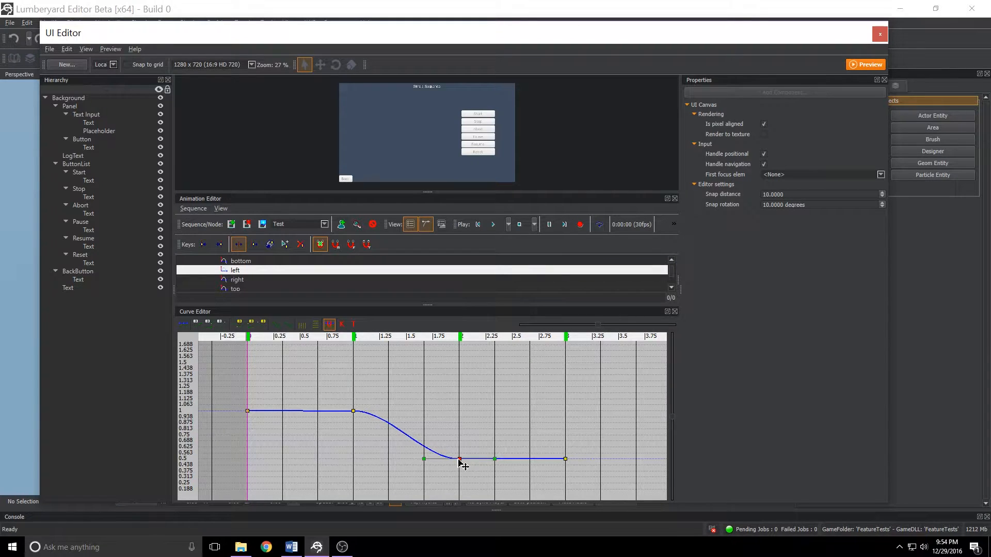
{"action": "left_click_drag", "start_coordinate": [458, 460], "coordinate": [460, 483]}
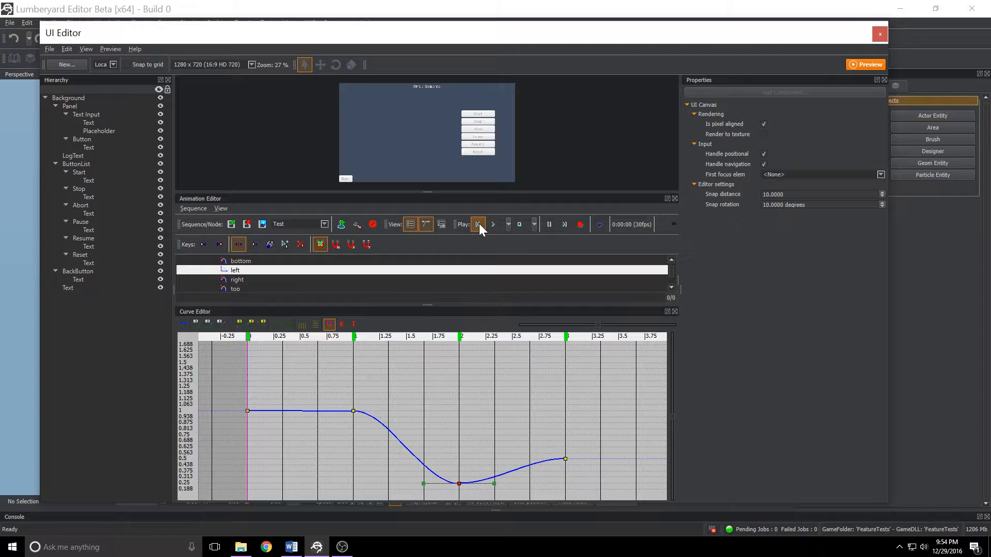
Play the Test sequence again to preview the reshaped curve, then rewind and stop it.
{"action": "left_click", "coordinate": [492, 224]}
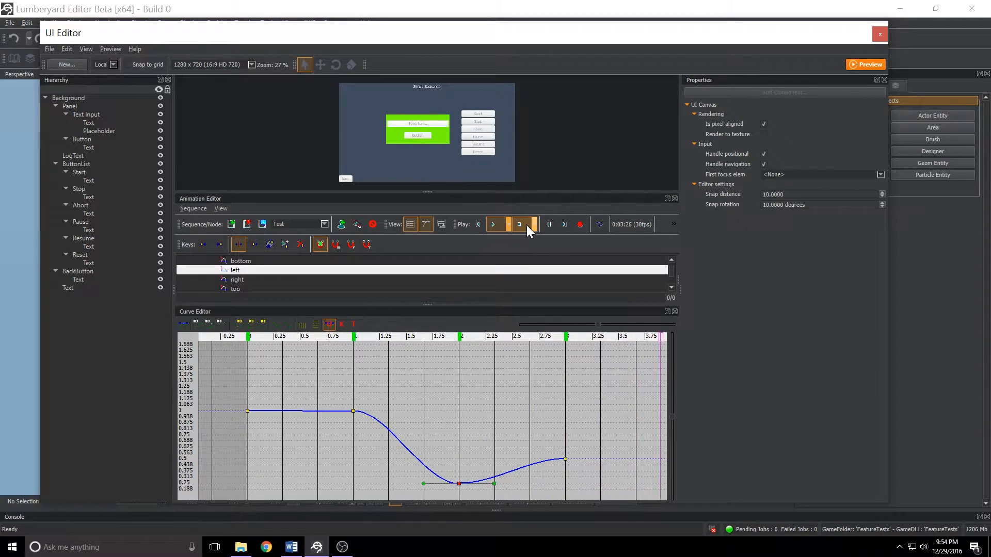
{"action": "left_click", "coordinate": [480, 224]}
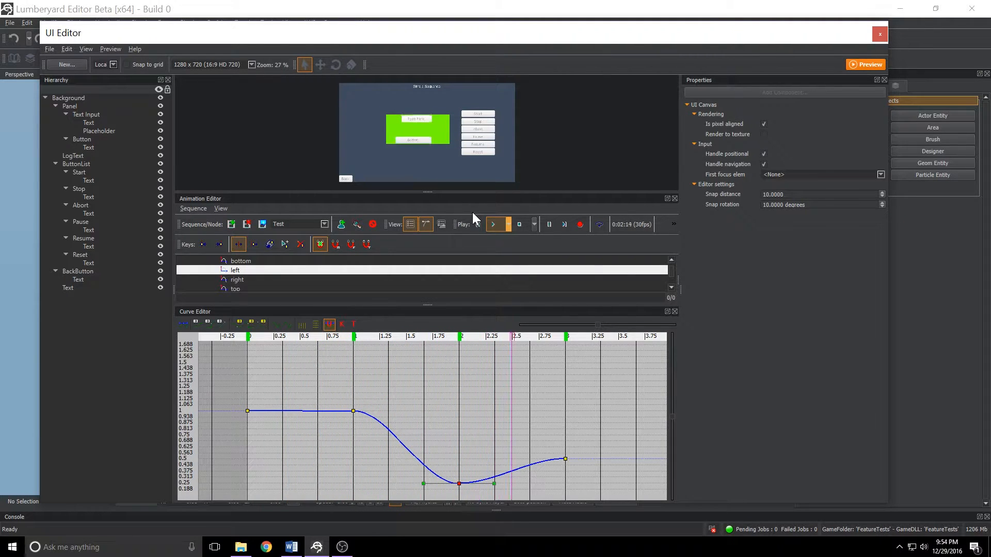
{"action": "left_click", "coordinate": [520, 223]}
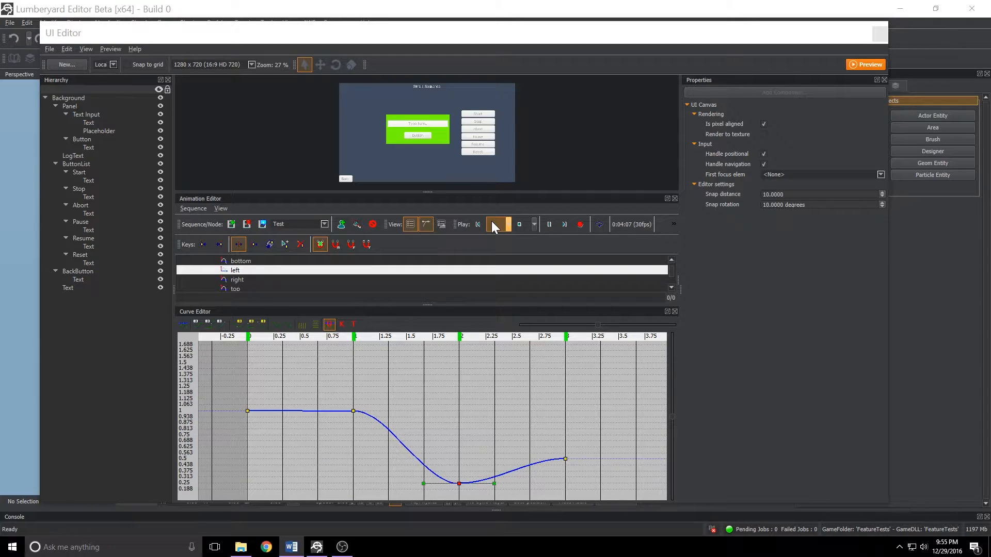
Lower the left anchor's key at 2 seconds to about 0.1 and raise the key at 3 seconds to about 0.7.
{"action": "scroll", "coordinate": [447, 451], "scroll_direction": "down", "scroll_amount": 1}
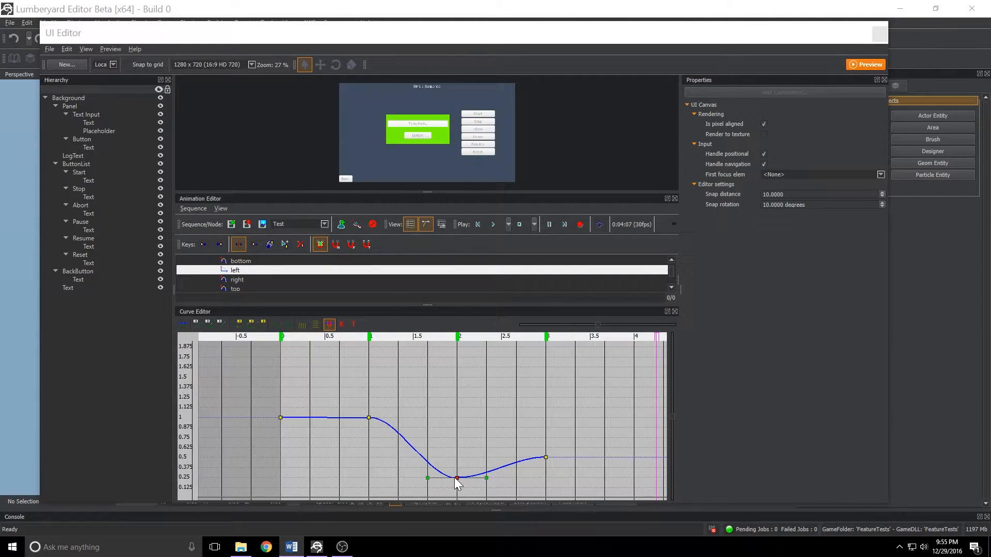
{"action": "left_click_drag", "start_coordinate": [458, 478], "coordinate": [458, 493]}
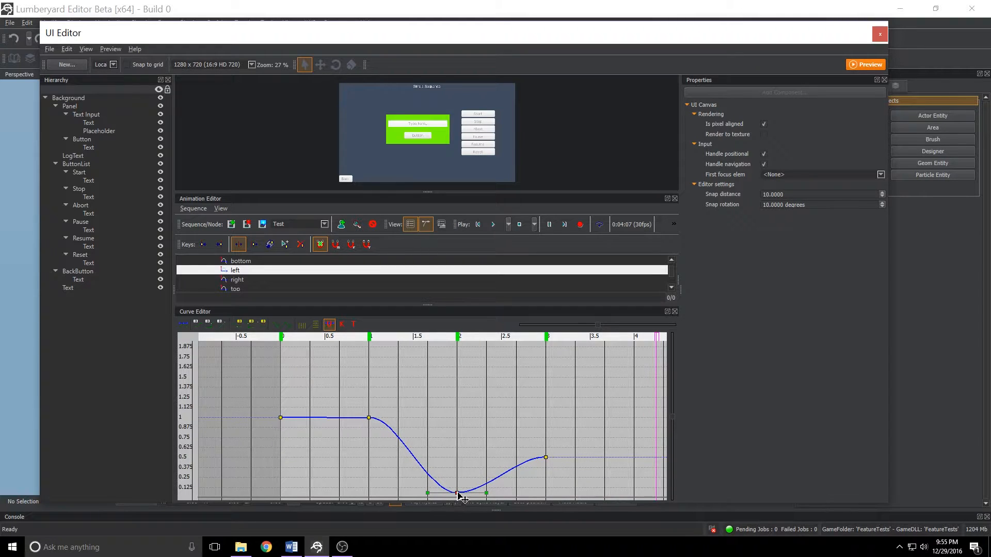
{"action": "mouse_move", "coordinate": [546, 457]}
{"action": "left_mouse_down"}
{"action": "mouse_move", "coordinate": [548, 409]}
{"action": "mouse_move", "coordinate": [546, 444]}
{"action": "left_mouse_up"}
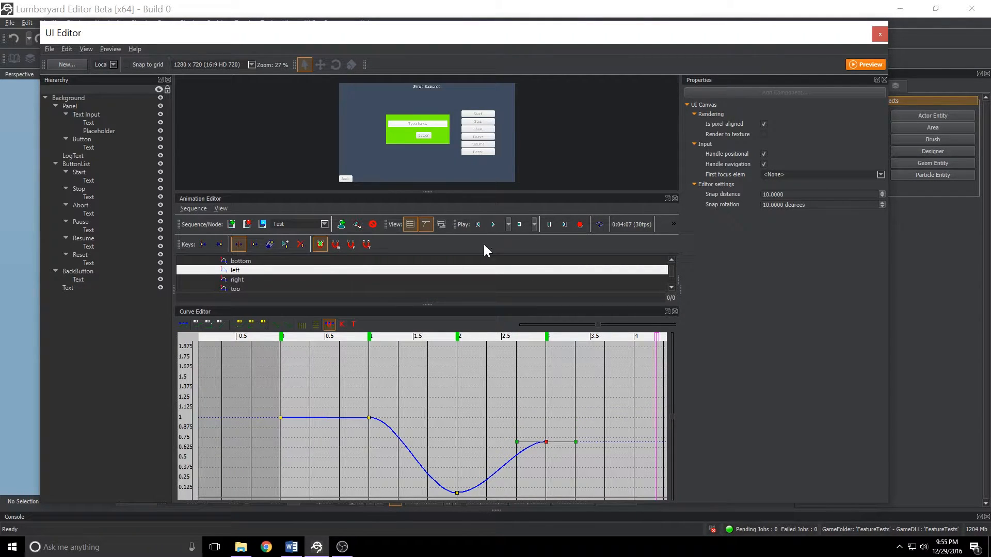
Preview the Test sequence by rewinding, playing and stopping it.
{"action": "left_click", "coordinate": [478, 225]}
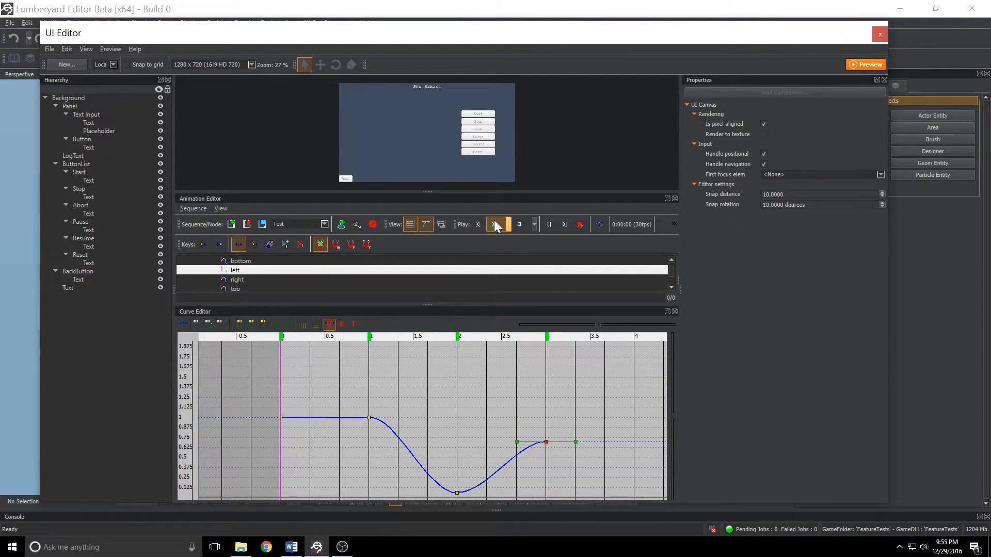
{"action": "left_click", "coordinate": [496, 226]}
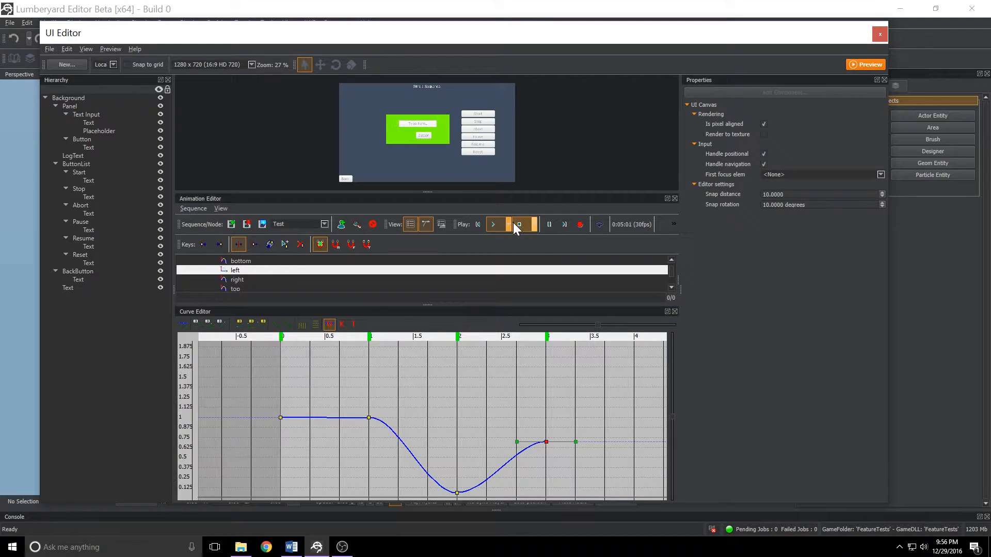
{"action": "left_click", "coordinate": [495, 224]}
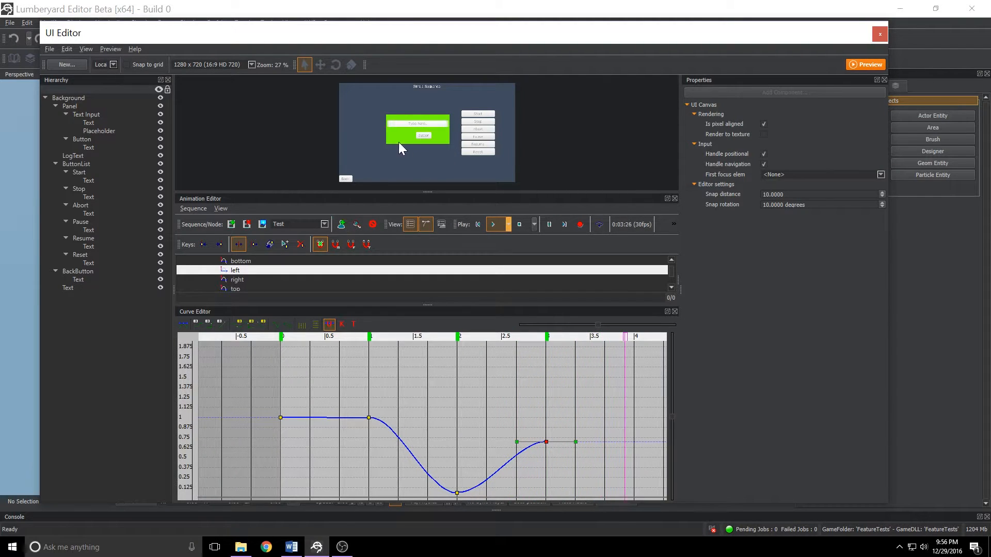
{"action": "left_click", "coordinate": [522, 225]}
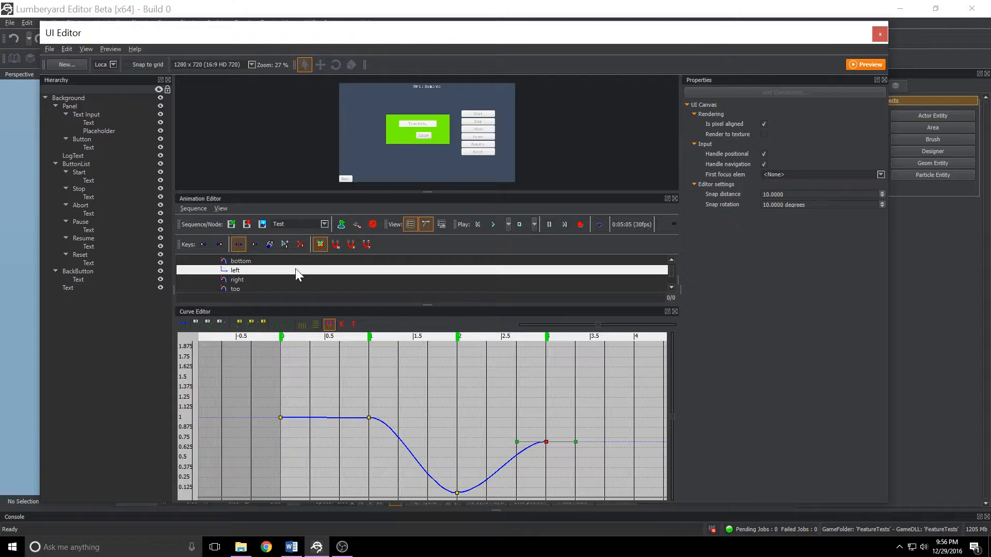
Raise the right anchor's key at 1 second to about 1.19 and replay the Test sequence to preview it.
{"action": "left_click", "coordinate": [244, 279]}
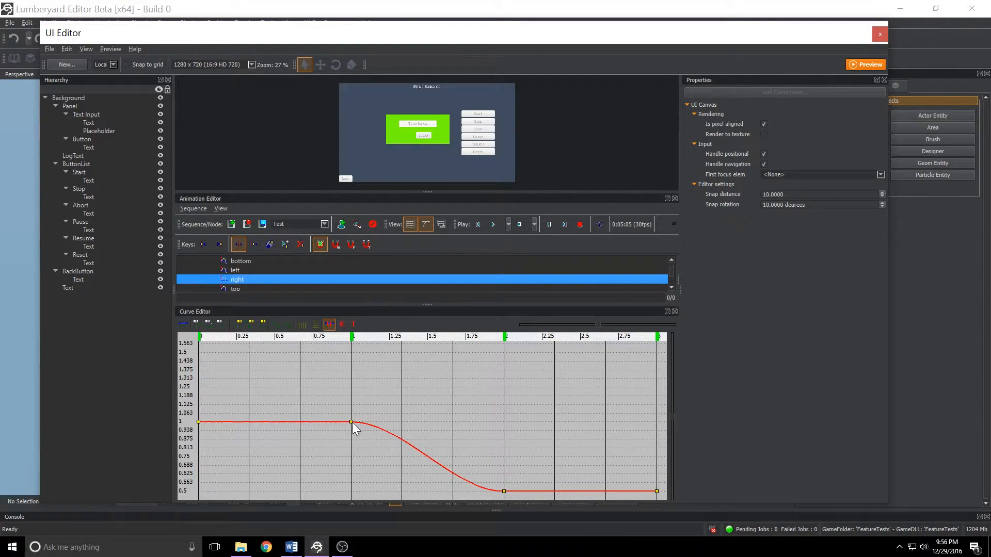
{"action": "left_click_drag", "start_coordinate": [351, 422], "coordinate": [352, 395]}
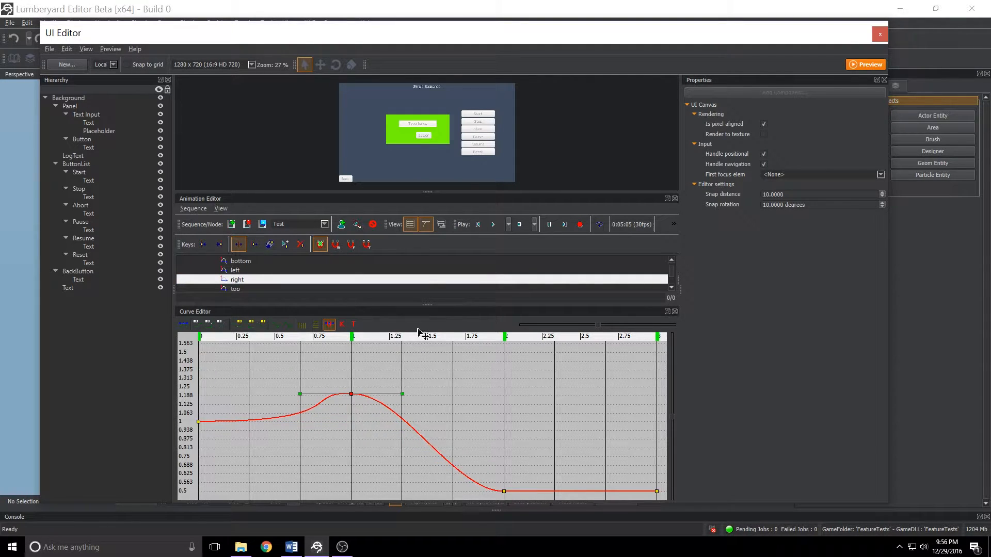
{"action": "left_click", "coordinate": [478, 225]}
{"action": "left_click", "coordinate": [492, 224]}
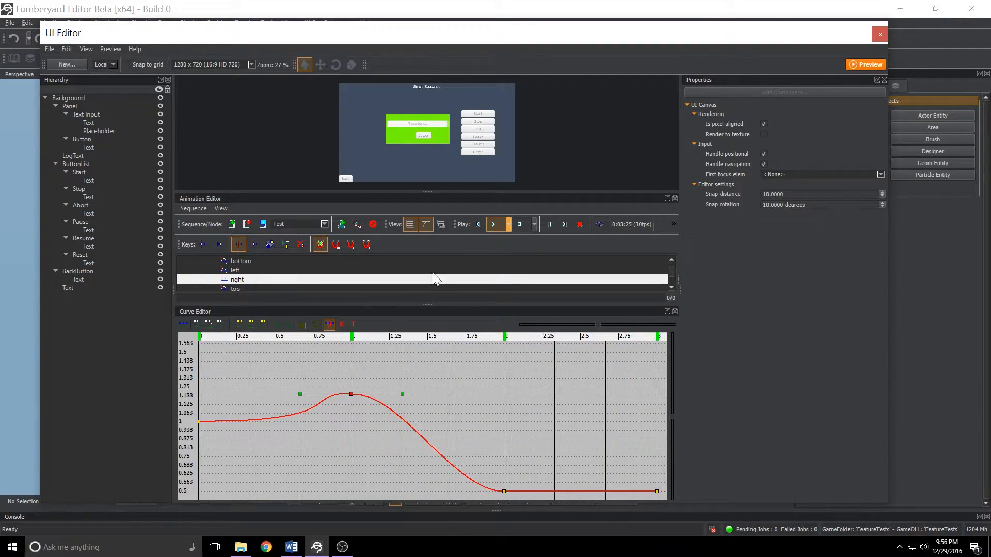
{"action": "left_click", "coordinate": [484, 224]}
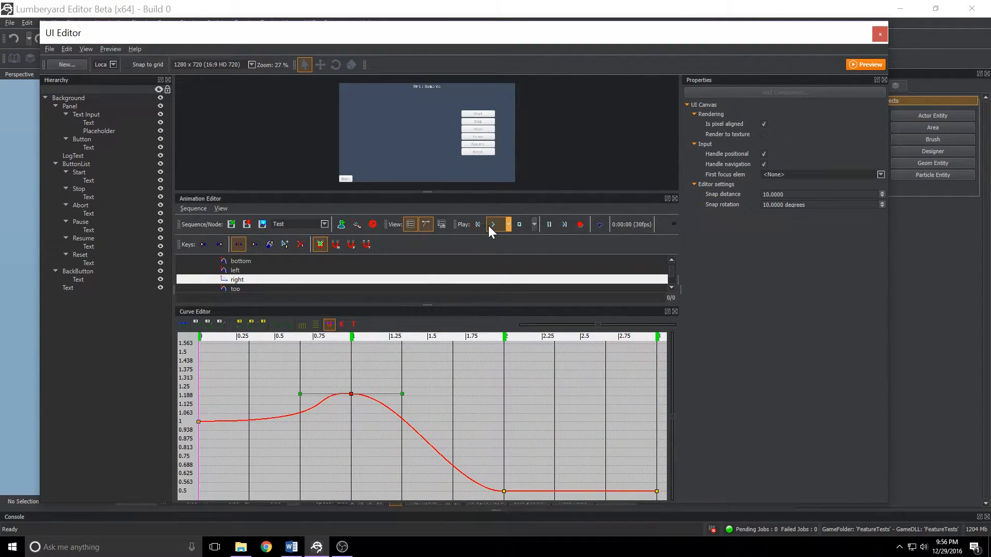
Raise the right anchor's key at 1 second to about 1.44 and play the sequence to preview it.
{"action": "left_click_drag", "start_coordinate": [351, 395], "coordinate": [353, 362]}
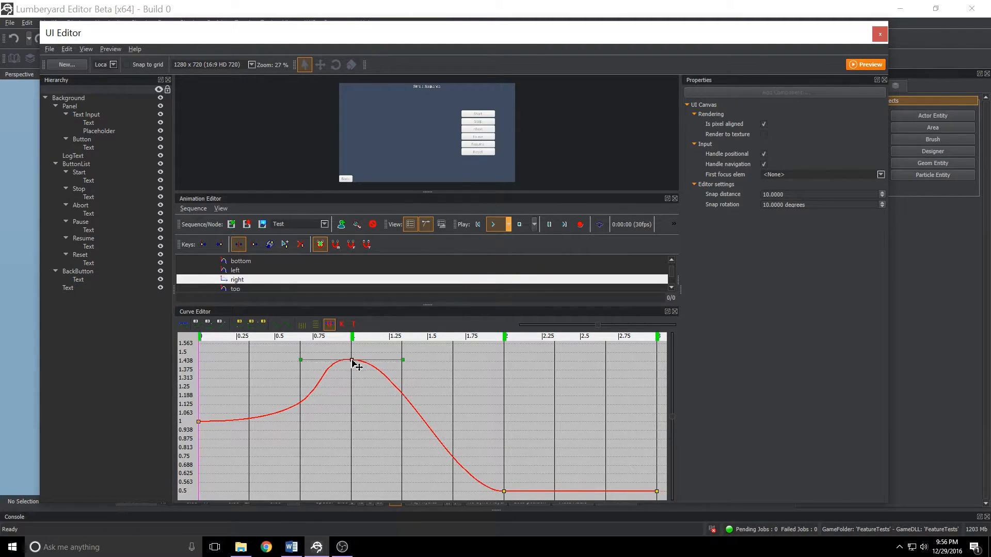
{"action": "left_click", "coordinate": [493, 225]}
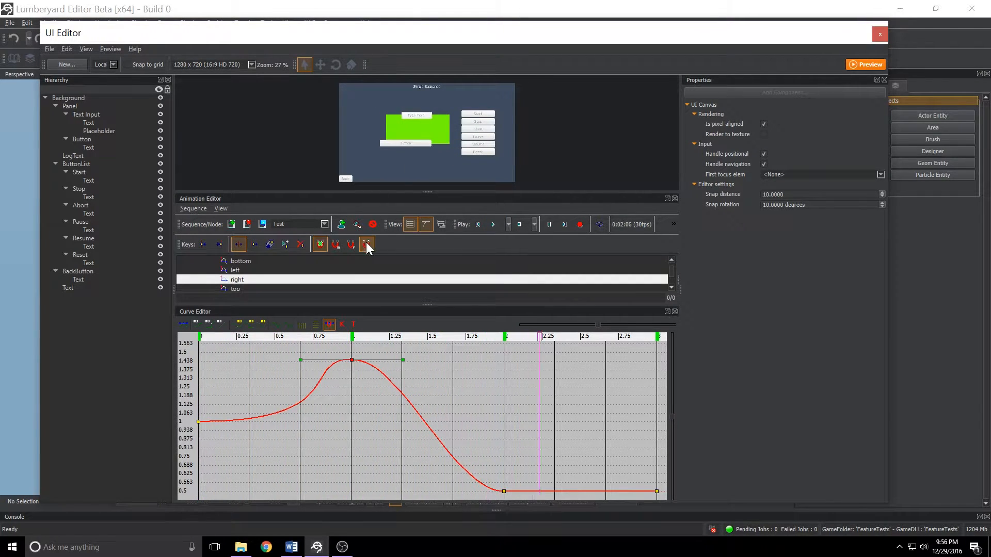
{"action": "left_click", "coordinate": [519, 225]}
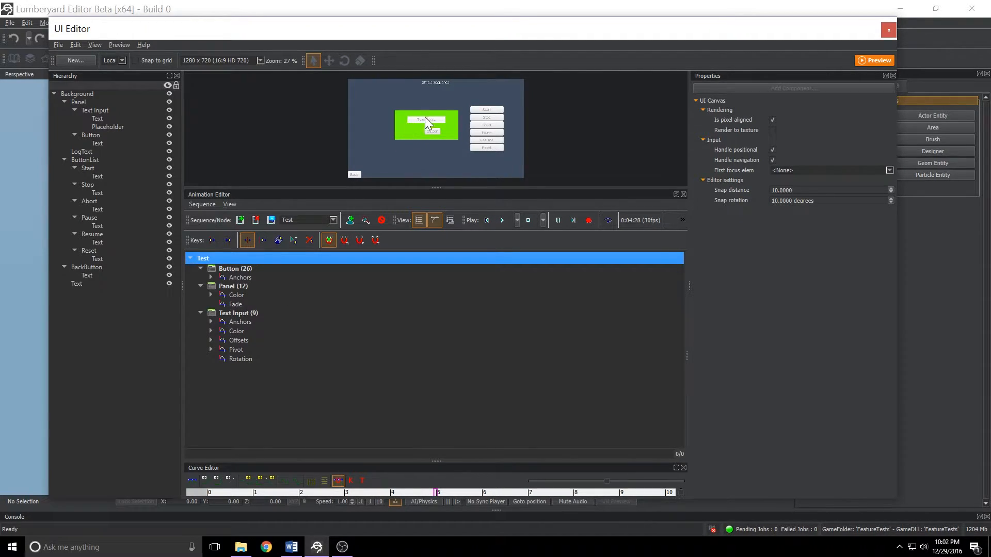
Expand the Text Input's Color track and display its X channel curve in an enlarged Curve Editor.
{"action": "left_click", "coordinate": [210, 330]}
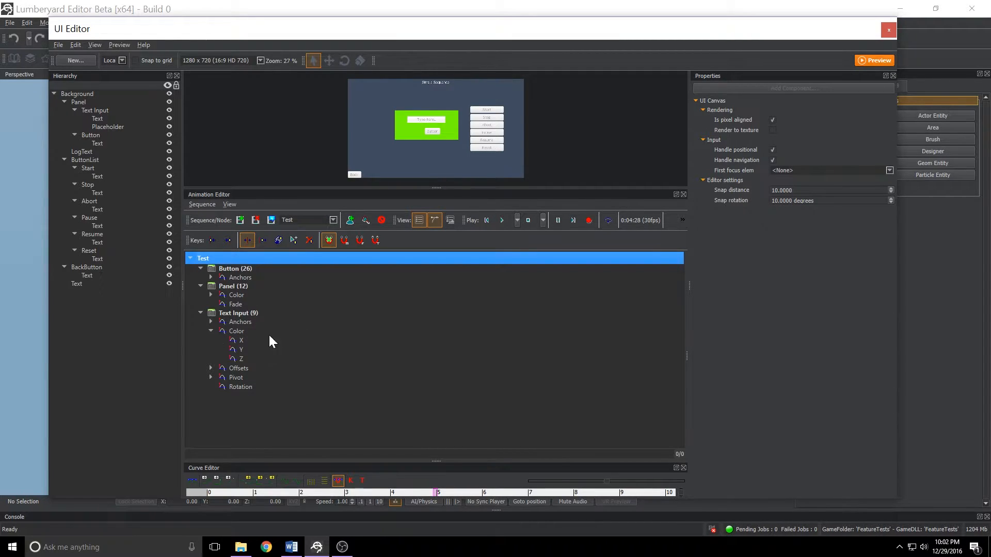
{"action": "left_click", "coordinate": [237, 340]}
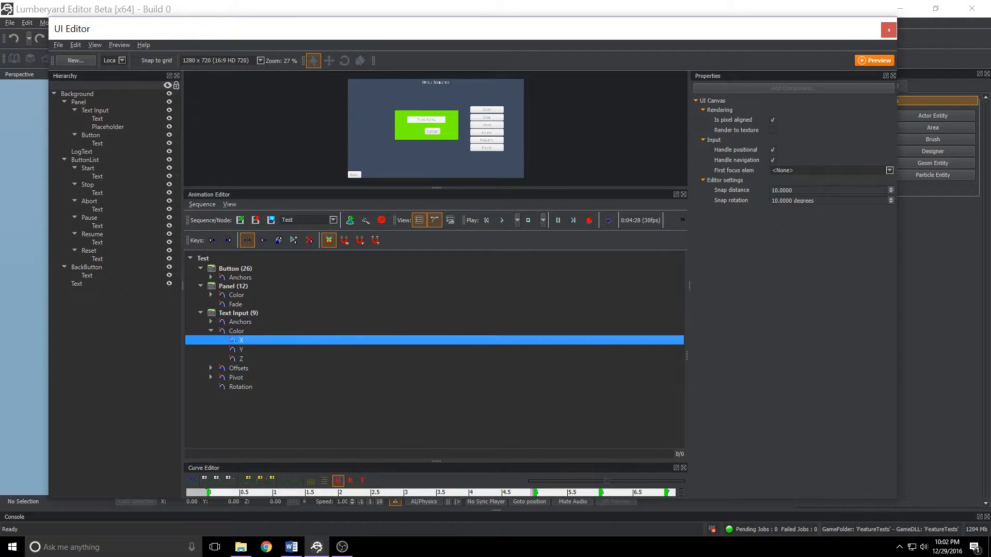
{"action": "left_click_drag", "start_coordinate": [436, 460], "coordinate": [449, 266]}
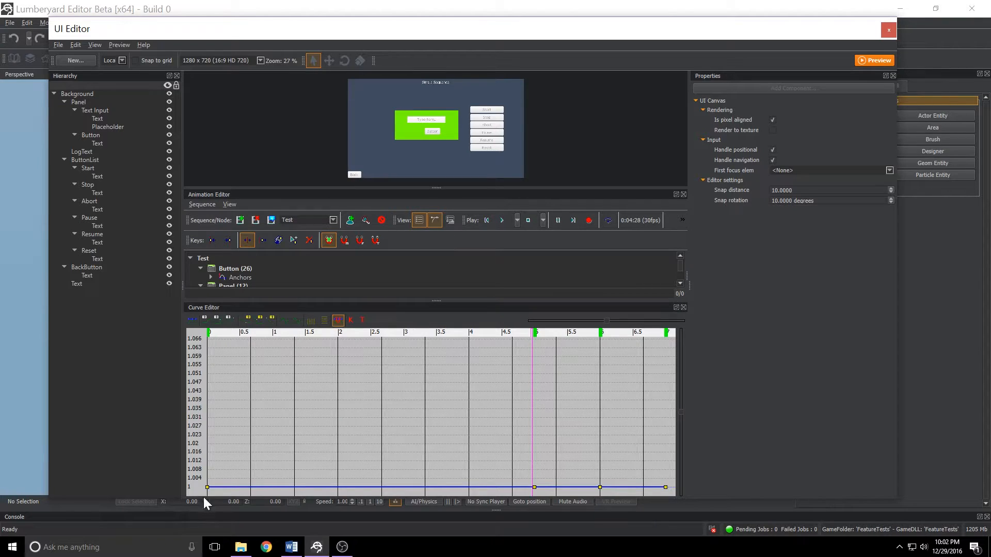
{"action": "scroll", "coordinate": [379, 269], "scroll_direction": "down", "scroll_amount": 5}
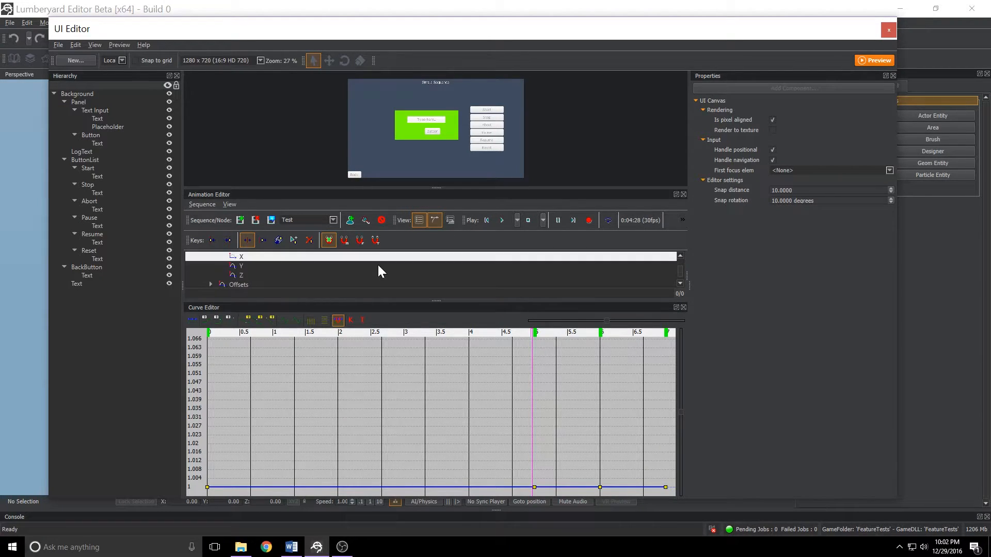
Compare the Text Input Color's Y channel curve with the combined Color track curves.
{"action": "left_click", "coordinate": [240, 267]}
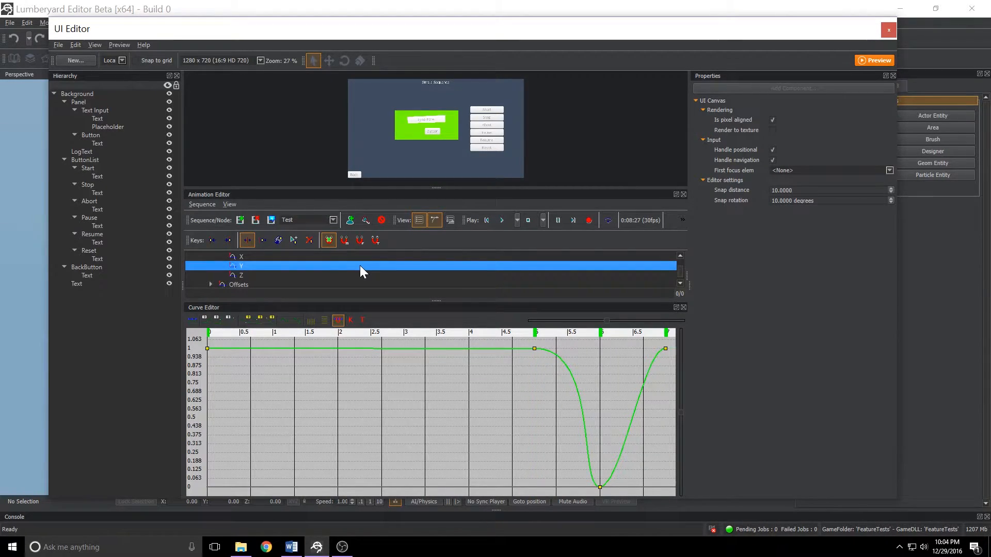
{"action": "scroll", "coordinate": [360, 266], "scroll_direction": "up", "scroll_amount": 3}
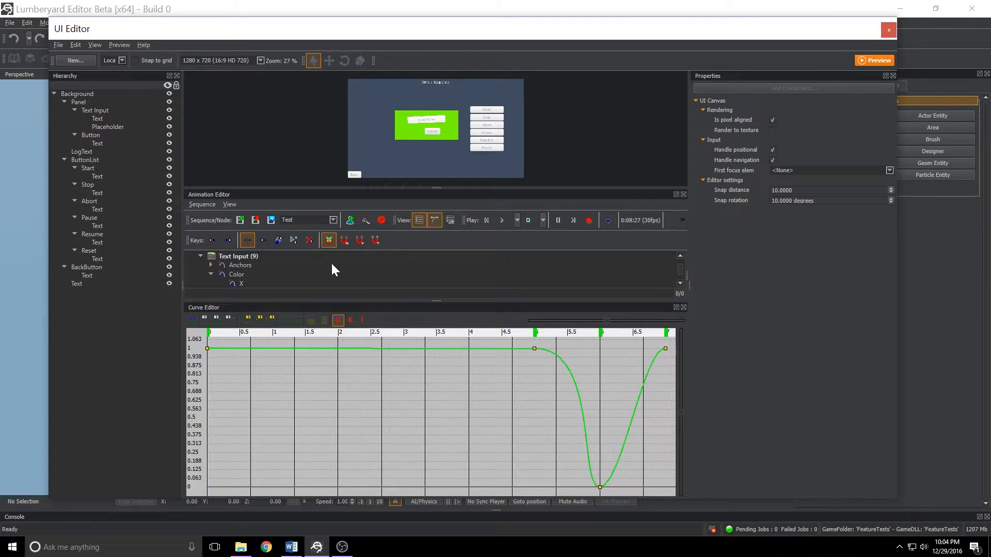
{"action": "left_click", "coordinate": [237, 275]}
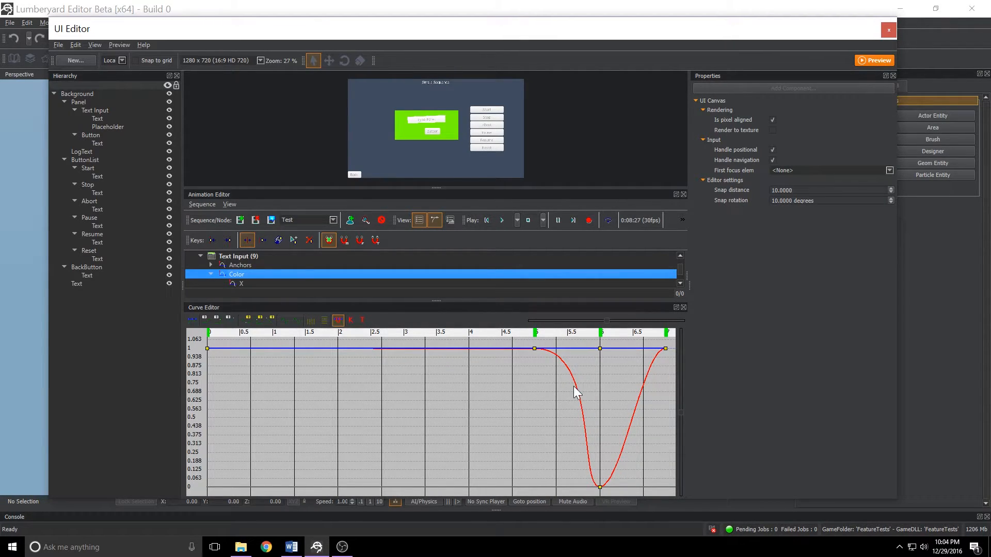
Play the Test sequence to preview the Text Input color animation, then stop and rewind it.
{"action": "left_click", "coordinate": [487, 220]}
{"action": "left_click", "coordinate": [503, 220]}
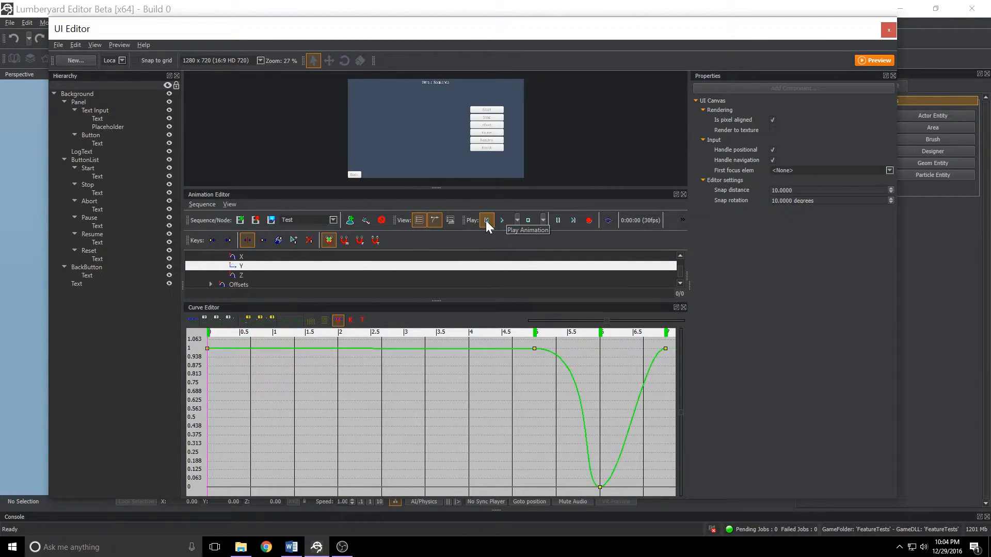
{"action": "left_click", "coordinate": [503, 220]}
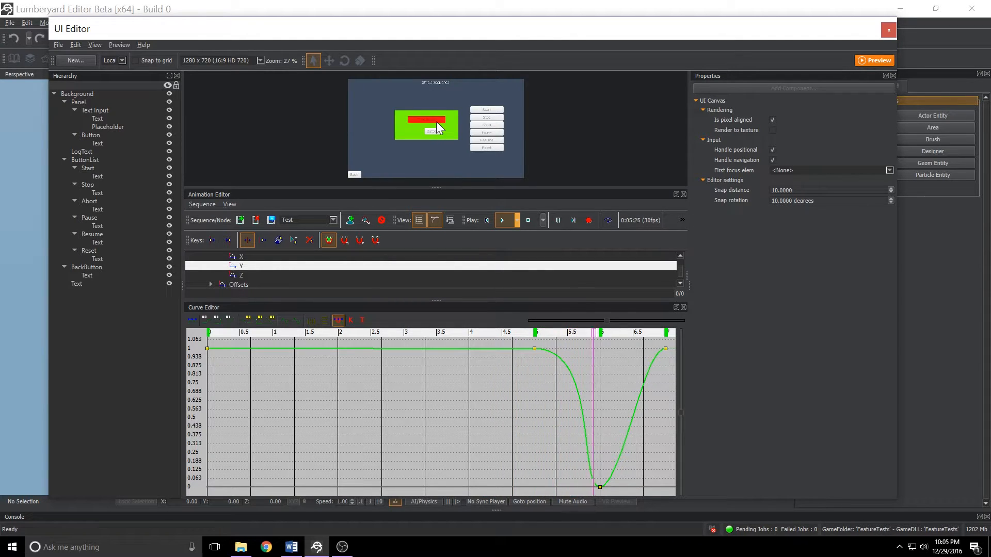
{"action": "left_click", "coordinate": [527, 220]}
{"action": "left_click", "coordinate": [486, 220]}
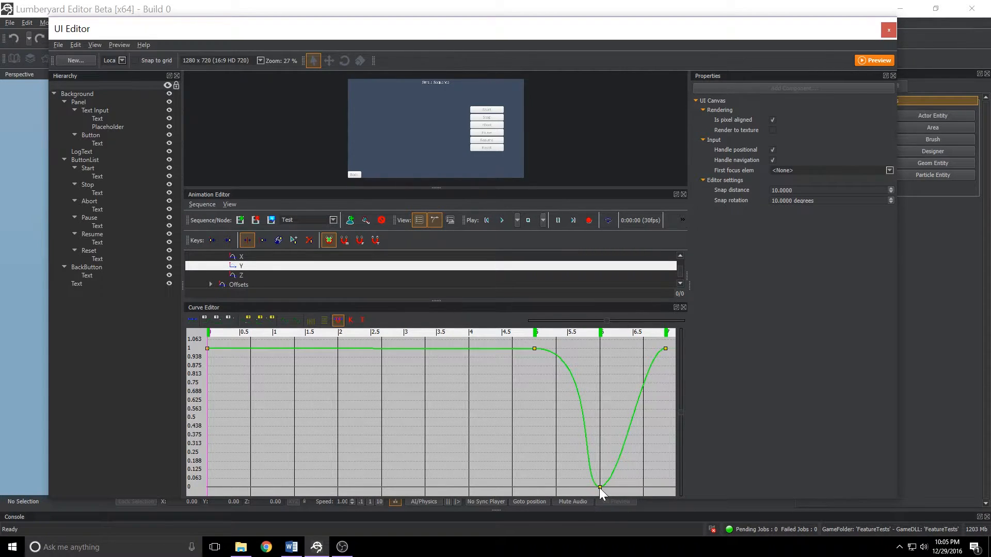
Raise the Color Y channel's key at 6 seconds to about 0.5 and play the sequence.
{"action": "left_click_drag", "start_coordinate": [599, 488], "coordinate": [600, 419]}
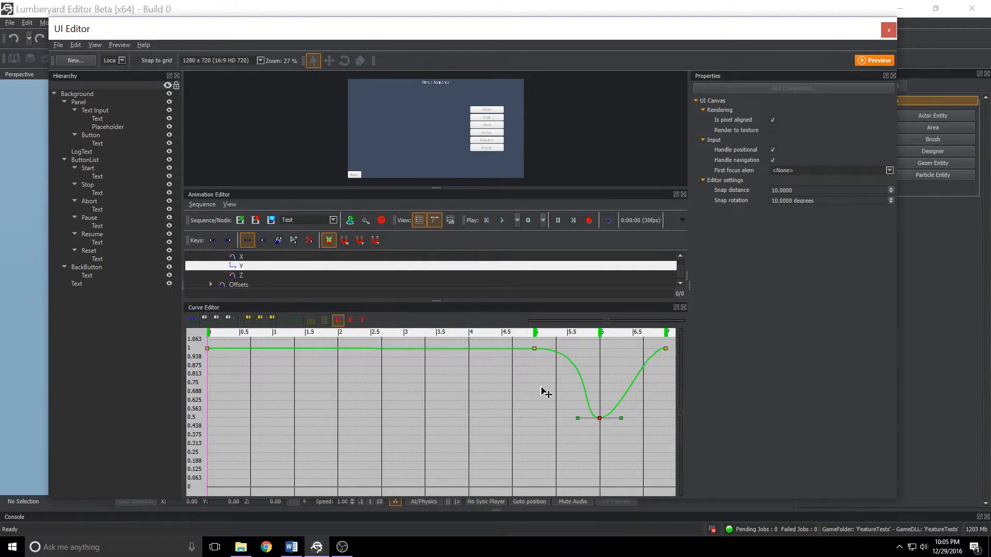
{"action": "left_click", "coordinate": [503, 220]}
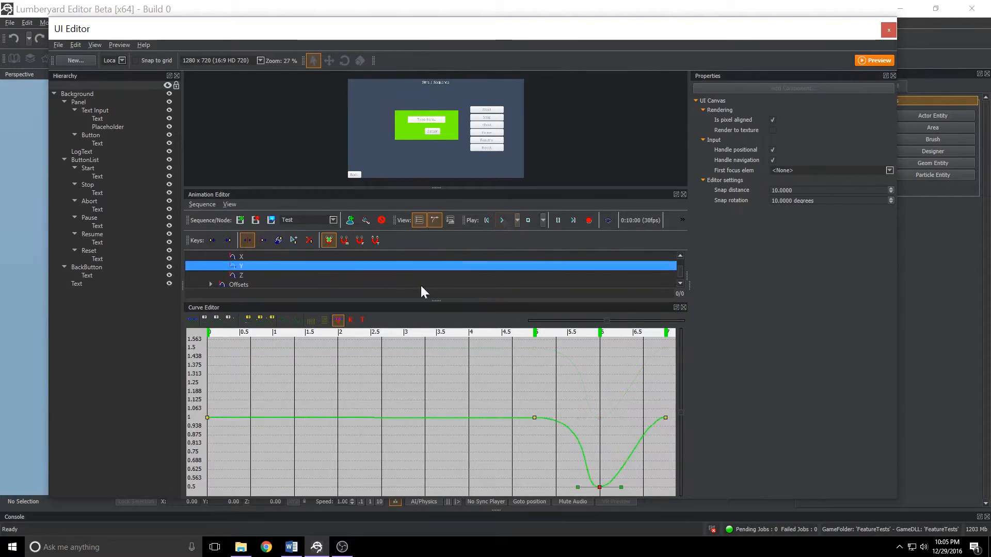
Inspect the Text Input Color curves by switching between the Color track and its X, Y and Z channels.
{"action": "scroll", "coordinate": [388, 276], "scroll_direction": "up", "scroll_amount": 2}
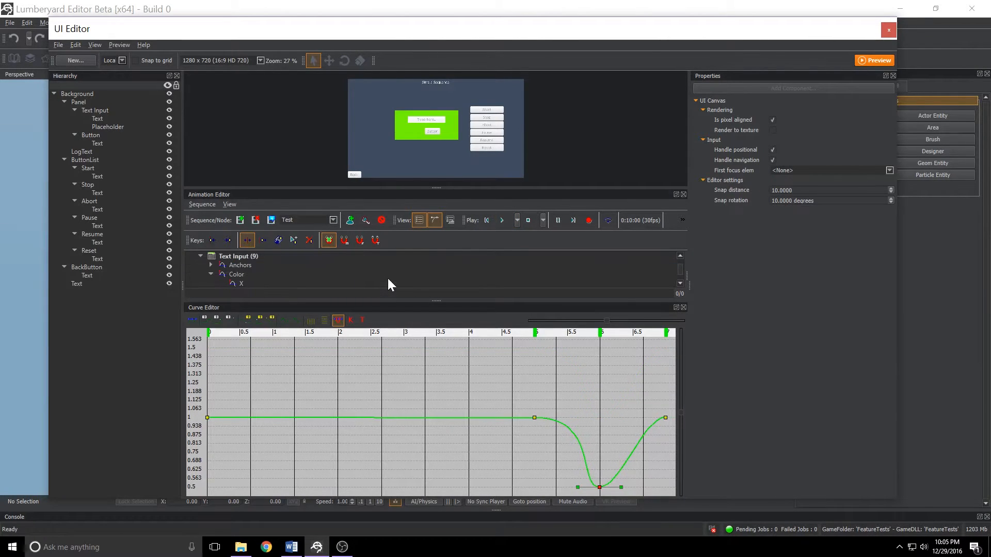
{"action": "left_click", "coordinate": [241, 273]}
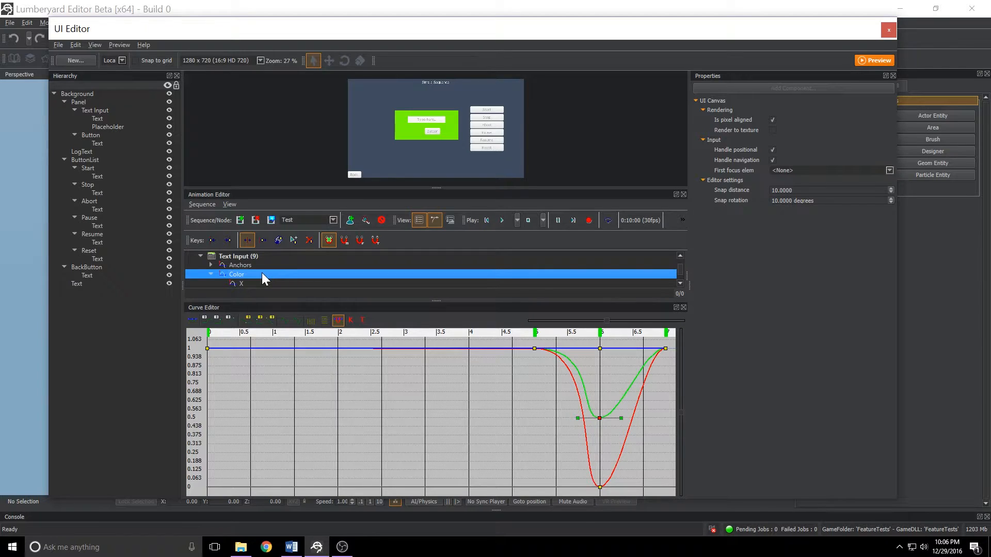
{"action": "left_click", "coordinate": [239, 282]}
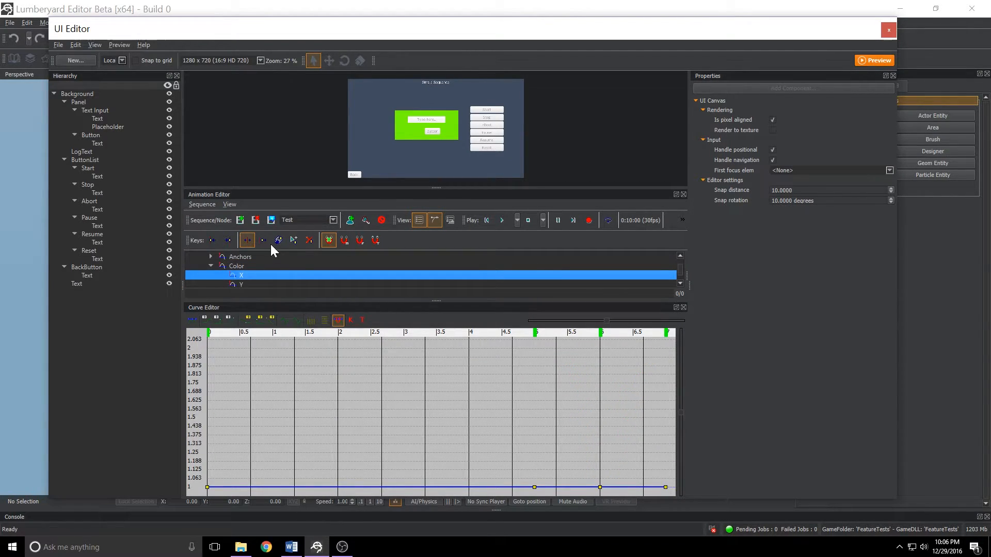
{"action": "left_click", "coordinate": [241, 284]}
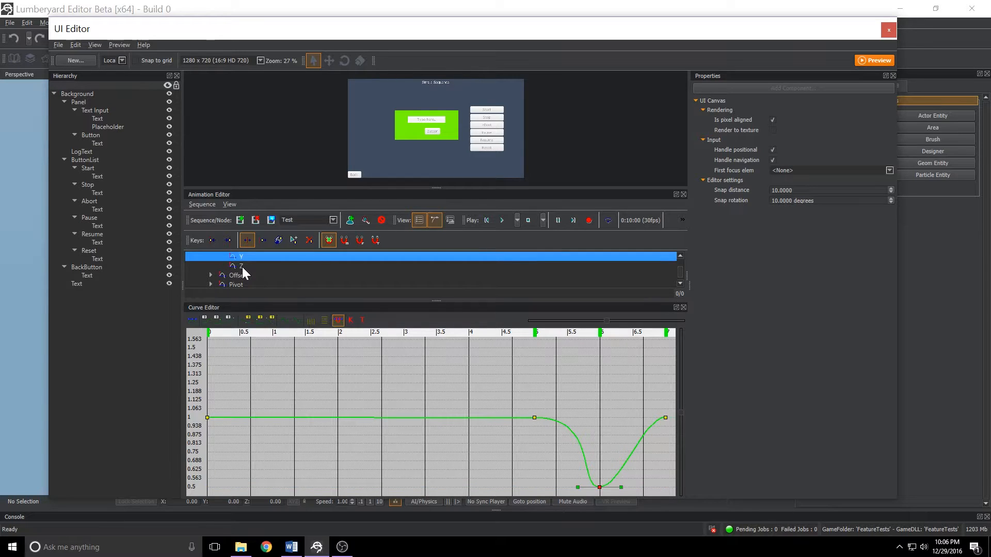
{"action": "left_click", "coordinate": [242, 266]}
{"action": "scroll", "coordinate": [259, 276], "scroll_direction": "up", "scroll_amount": 1}
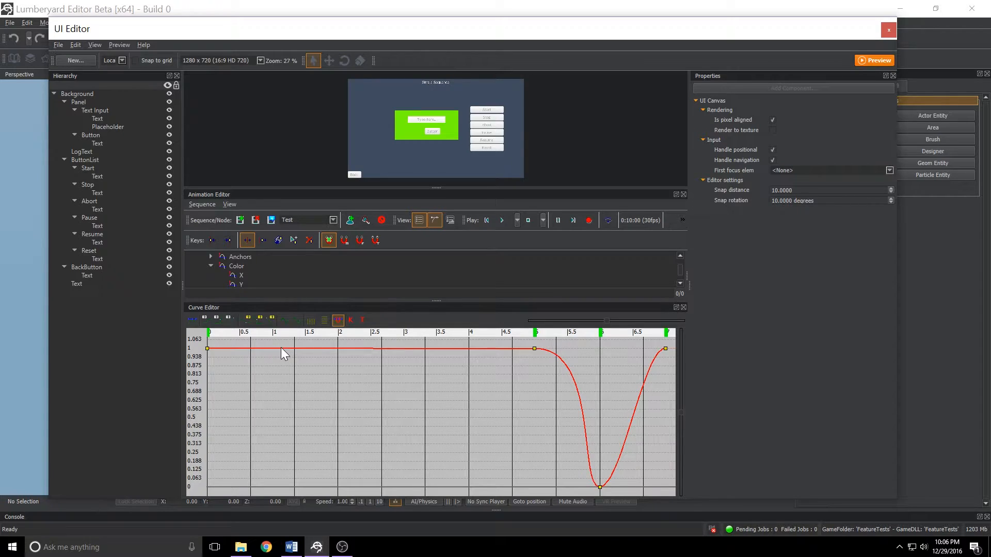
{"action": "left_click", "coordinate": [241, 275]}
{"action": "left_click", "coordinate": [235, 282]}
{"action": "scroll", "coordinate": [244, 276], "scroll_direction": "down", "scroll_amount": 1}
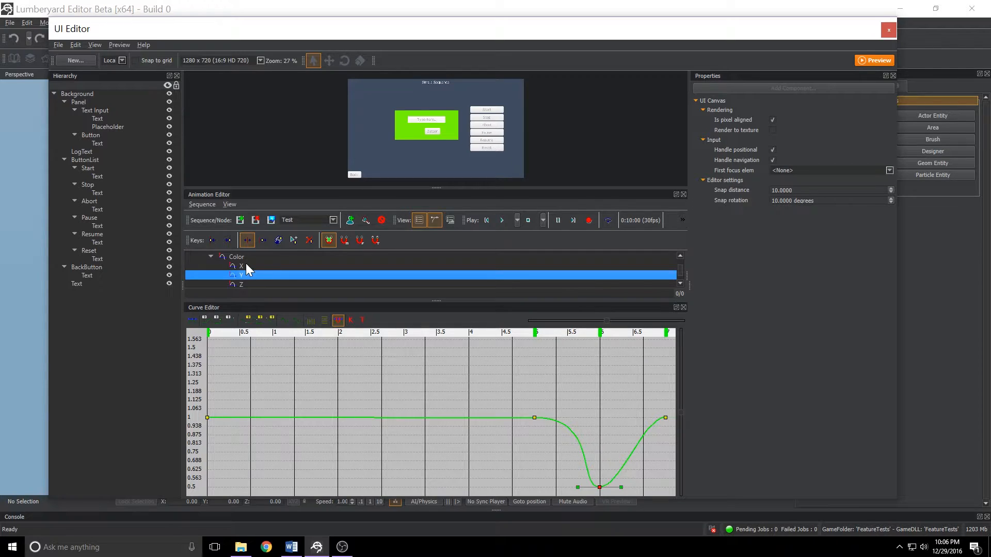
{"action": "left_click", "coordinate": [246, 263]}
{"action": "left_click", "coordinate": [241, 275]}
{"action": "left_click", "coordinate": [243, 283]}
{"action": "scroll", "coordinate": [243, 281], "scroll_direction": "down", "scroll_amount": 1}
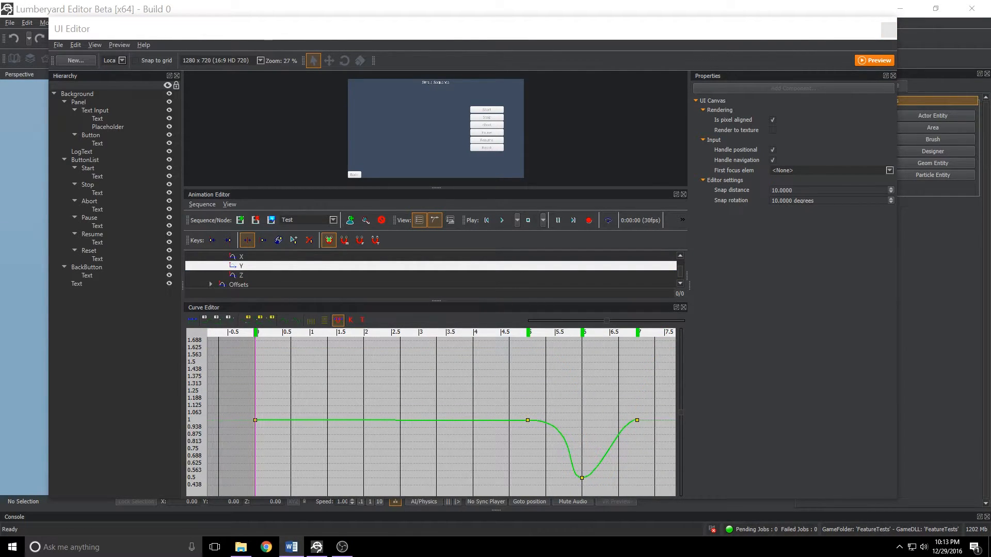
Add a key on the Color Y curve near 1.3 seconds and move it to about 0.25 seconds, value about 0.4.
{"action": "left_click", "coordinate": [327, 420]}
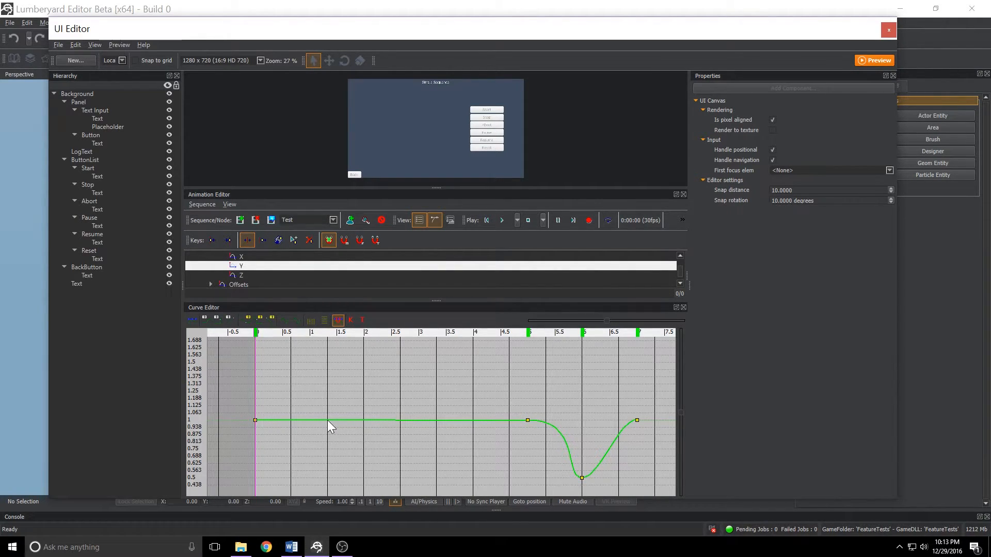
{"action": "double_click", "coordinate": [327, 420]}
{"action": "left_click_drag", "start_coordinate": [328, 421], "coordinate": [269, 496]}
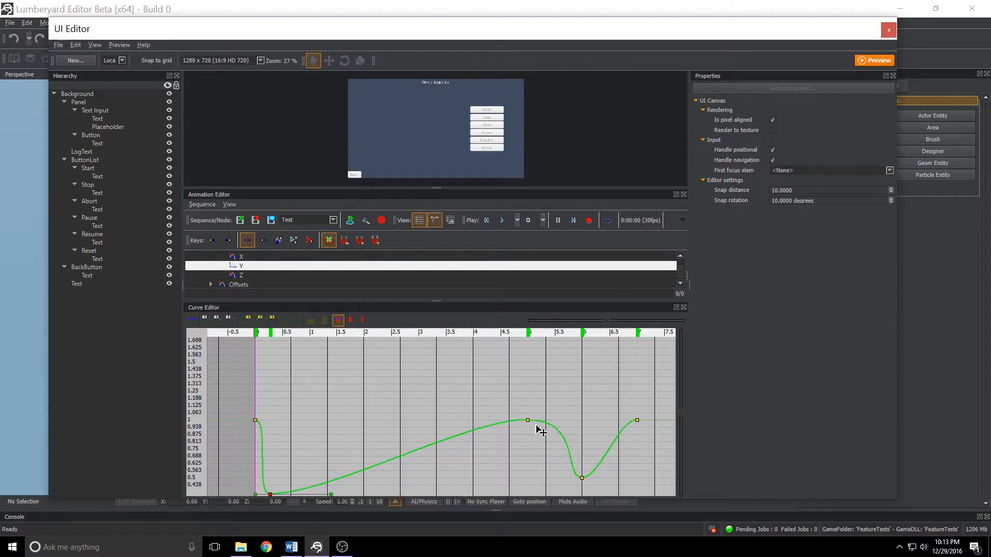
Move the Y curve's 5-second key to about 3.5 s at 1.3 and its 6-second key to about 3.9 s at 0.4, then play.
{"action": "left_click_drag", "start_coordinate": [528, 422], "coordinate": [446, 387]}
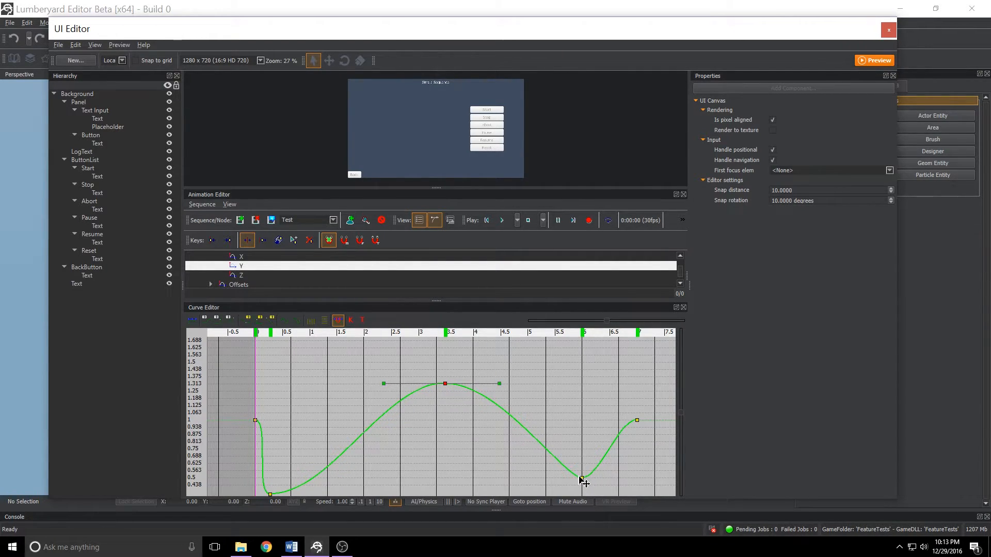
{"action": "left_click_drag", "start_coordinate": [582, 480], "coordinate": [467, 495]}
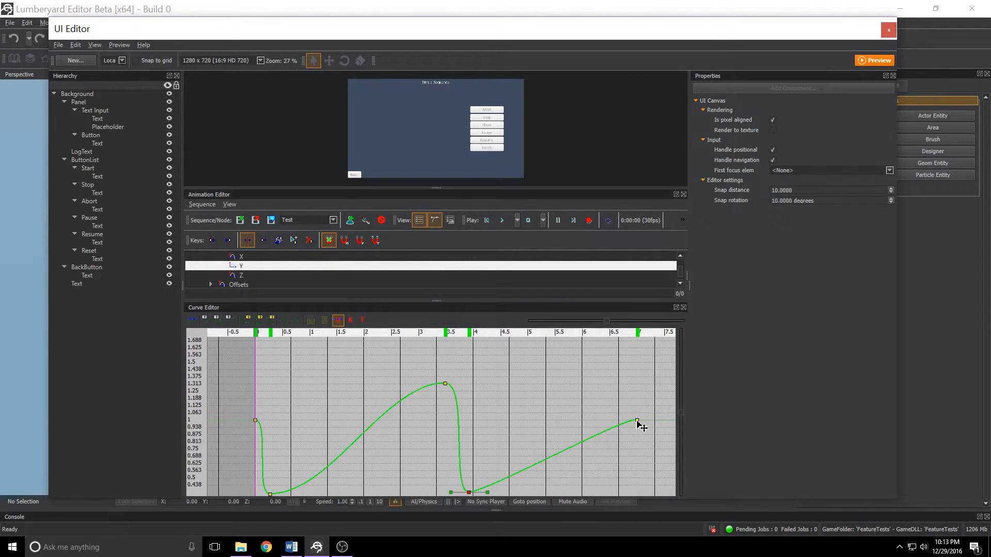
{"action": "left_click", "coordinate": [504, 220]}
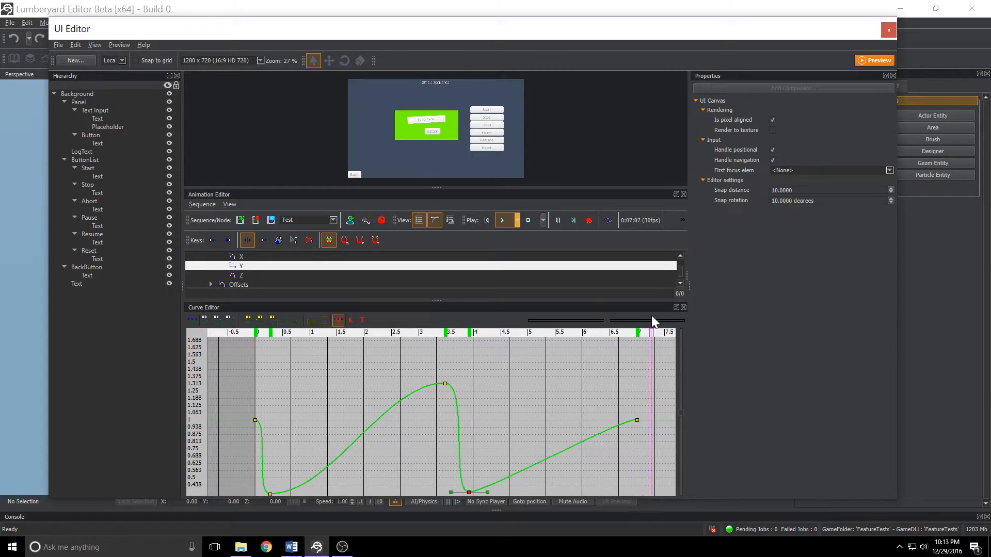
Rewind the Test sequence to the start and play it again.
{"action": "left_click", "coordinate": [489, 220]}
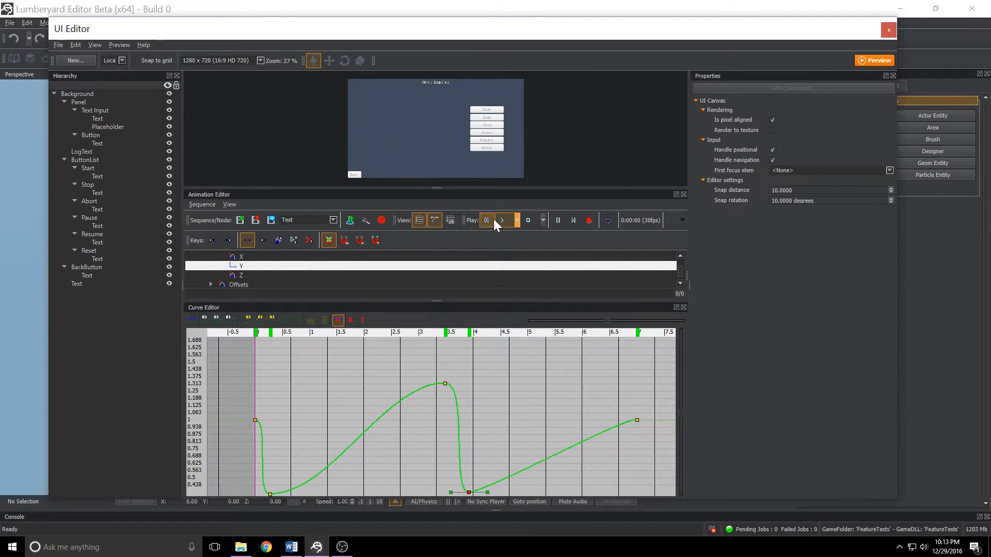
{"action": "left_click", "coordinate": [498, 219]}
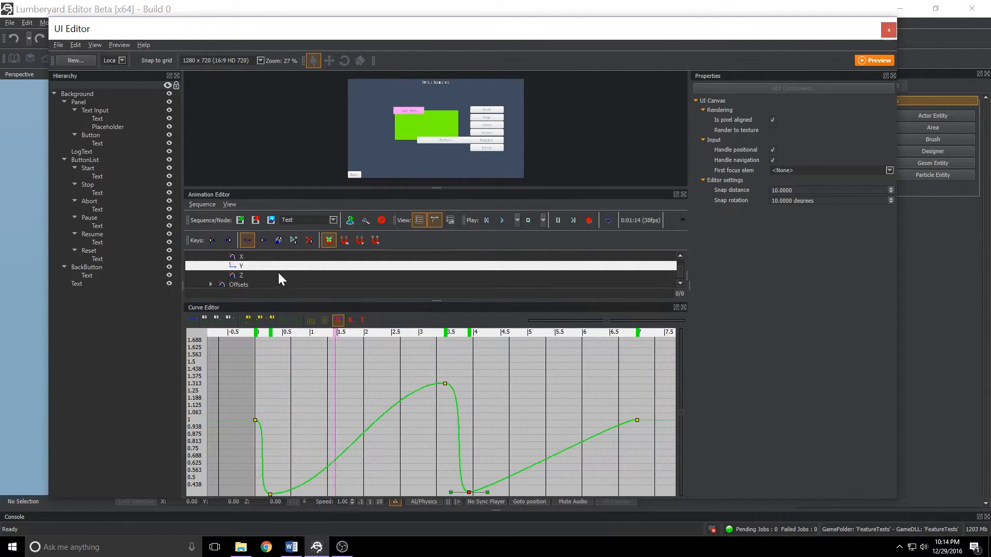
Add a key on the Text Input Color Z curve near 2 seconds and drag it down to about 0 at about 1.7 s.
{"action": "left_click", "coordinate": [238, 275]}
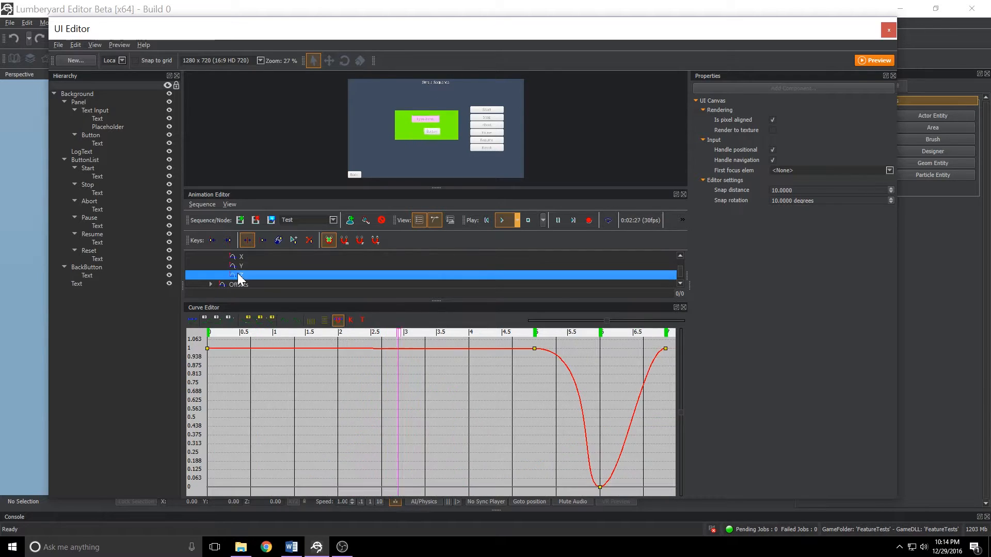
{"action": "double_click", "coordinate": [339, 349]}
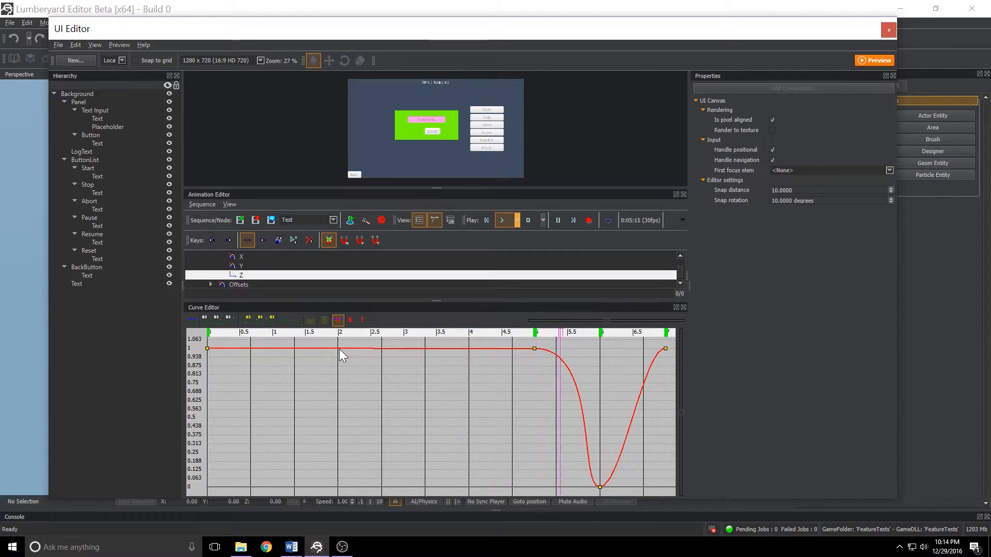
{"action": "left_click_drag", "start_coordinate": [339, 349], "coordinate": [320, 485]}
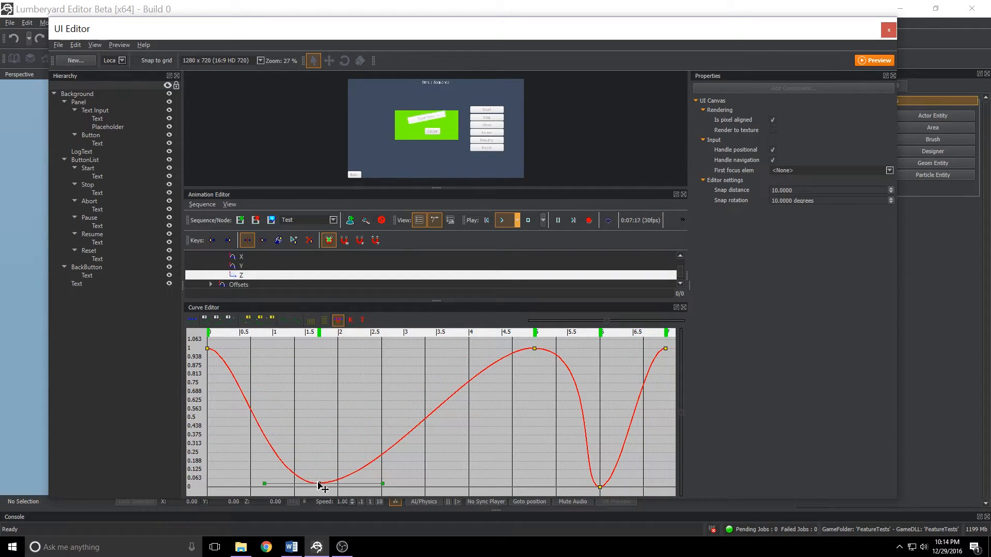
Play the sequence to preview the new Z color key and switch the animation view layout.
{"action": "left_click", "coordinate": [500, 221]}
{"action": "left_click", "coordinate": [501, 219]}
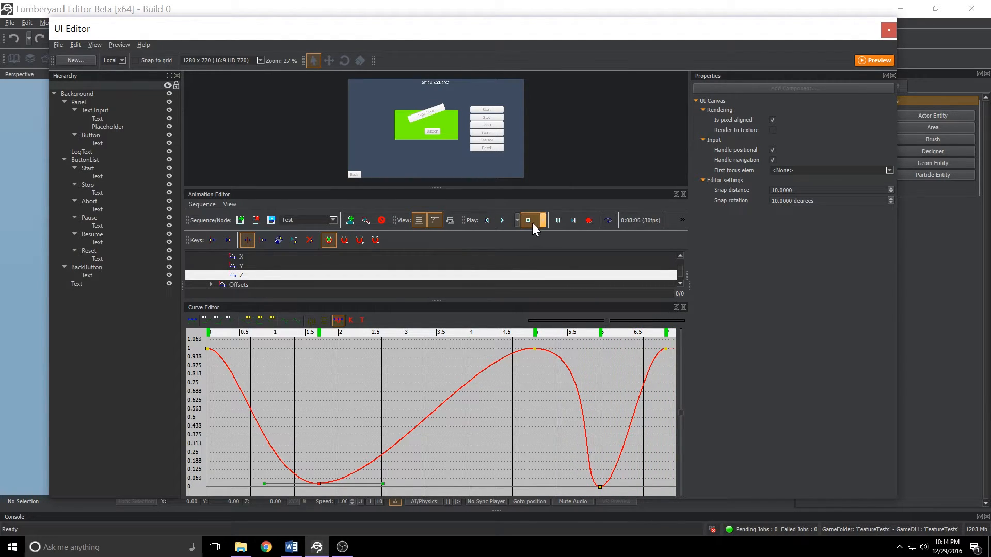
{"action": "left_click", "coordinate": [450, 220]}
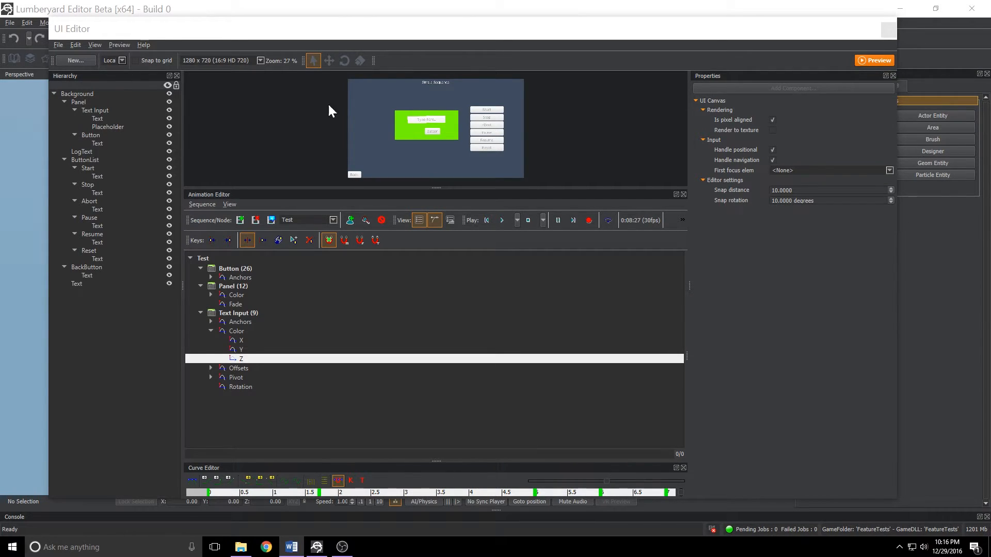
Enlarge the canvas preview and inspect the Start button's Click action in its properties.
{"action": "left_click_drag", "start_coordinate": [644, 189], "coordinate": [602, 526]}
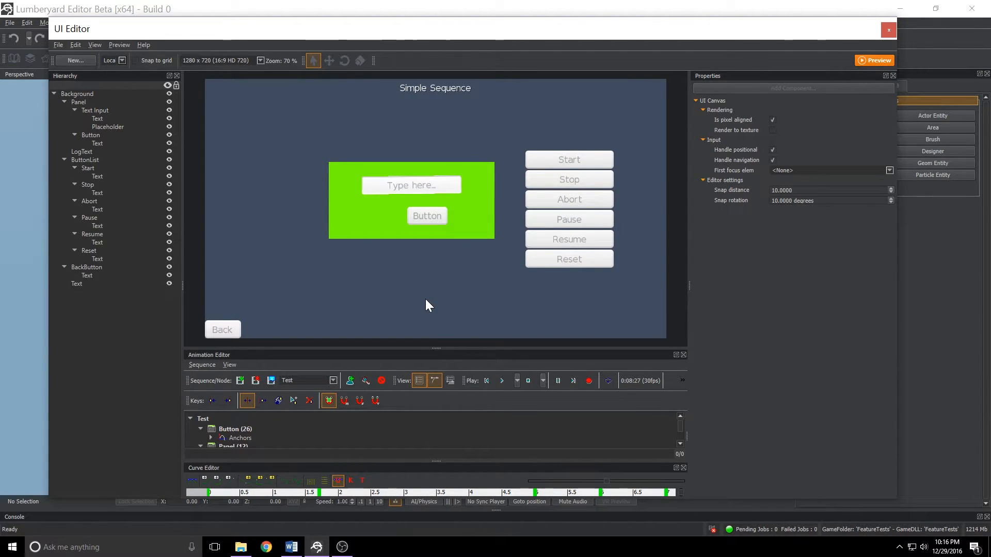
{"action": "left_click", "coordinate": [539, 162]}
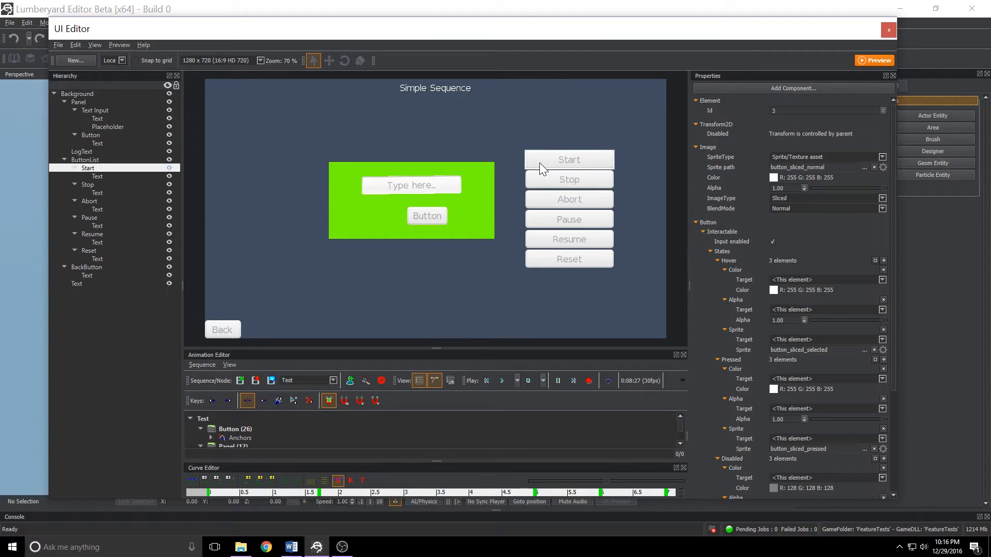
{"action": "scroll", "coordinate": [775, 195], "scroll_direction": "down", "scroll_amount": 5}
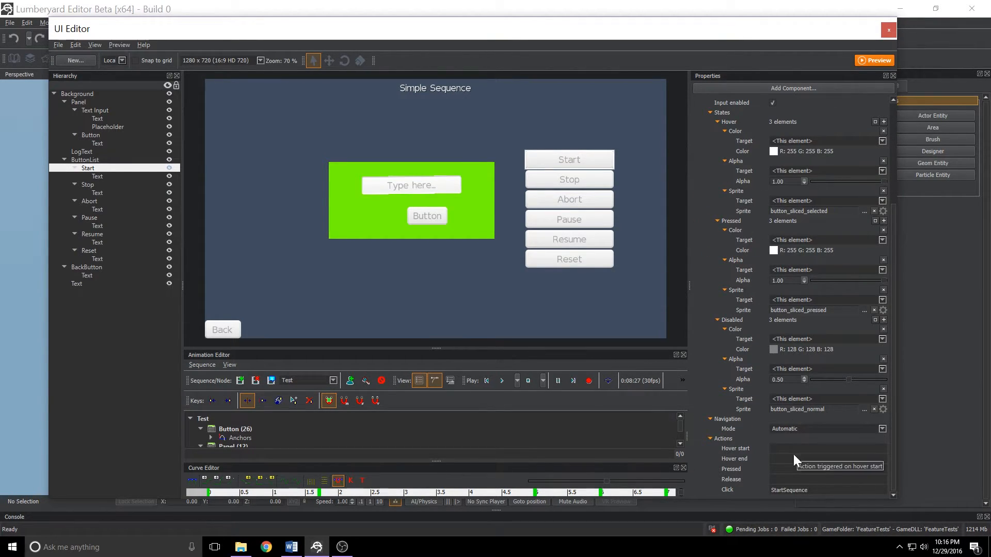
{"action": "double_click", "coordinate": [789, 490]}
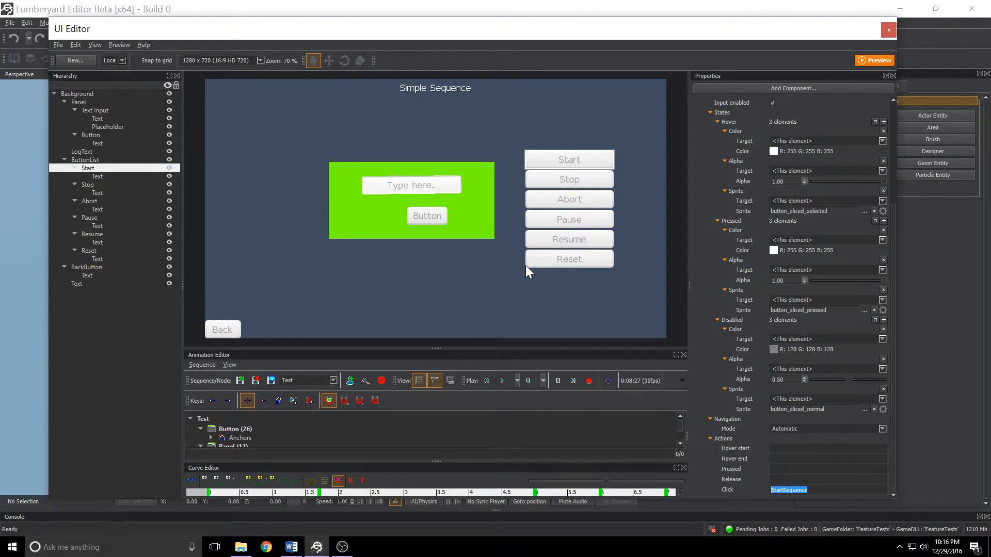
Cut the Stop button's StopSequence Click action text, then close the UI Editor and save the canvas changes.
{"action": "left_click", "coordinate": [540, 175]}
{"action": "scroll", "coordinate": [727, 165], "scroll_direction": "down", "scroll_amount": 5}
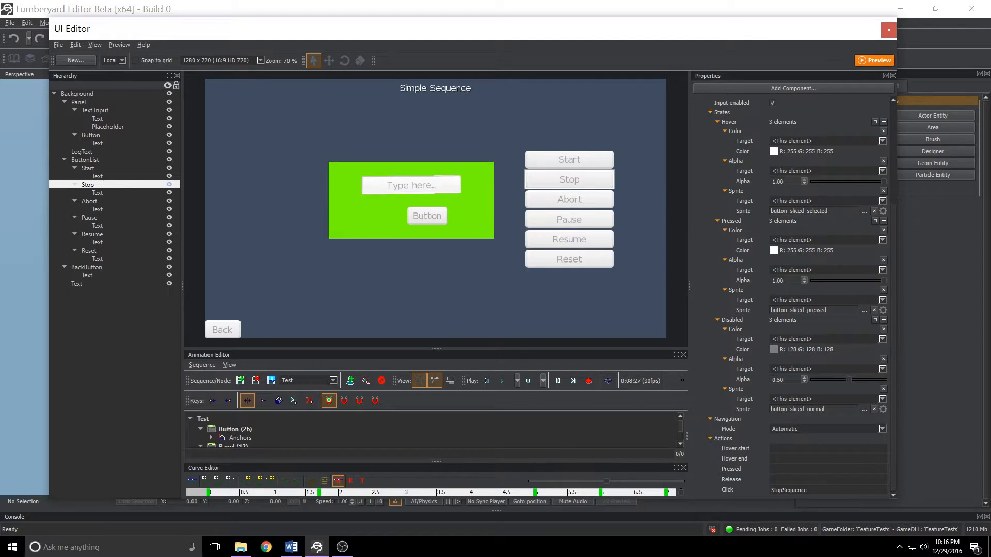
{"action": "left_click_drag", "start_coordinate": [811, 490], "coordinate": [721, 491]}
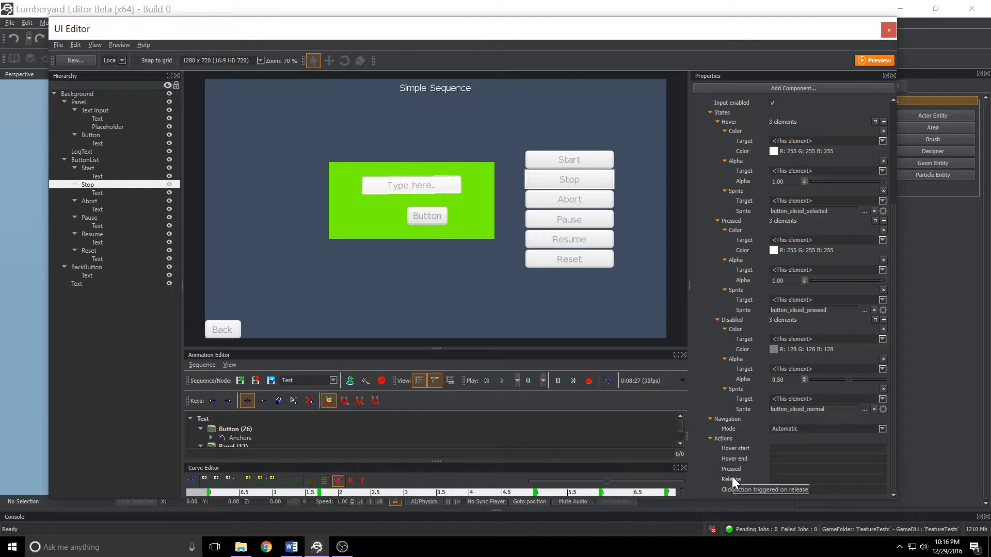
{"action": "key", "text": "ctrl+x"}
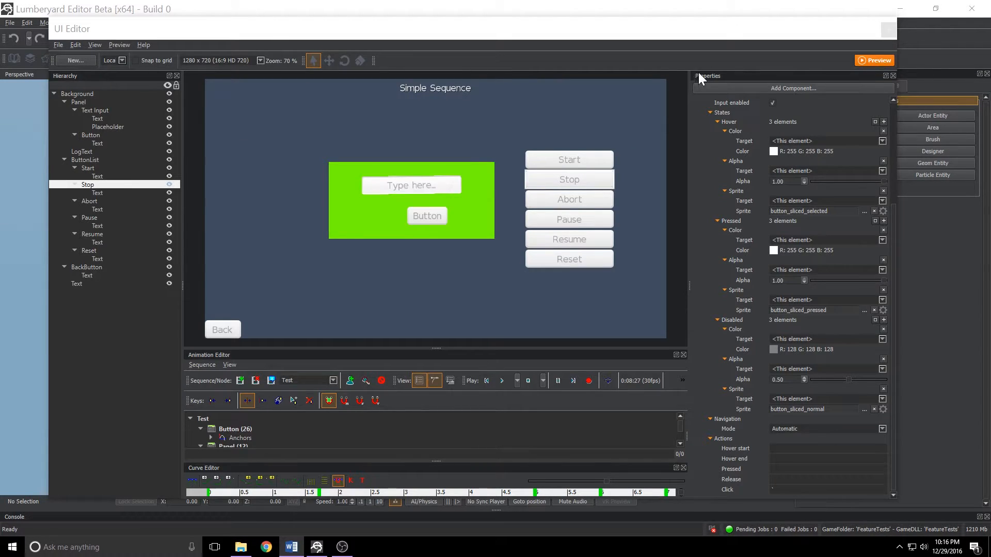
{"action": "left_click", "coordinate": [892, 30]}
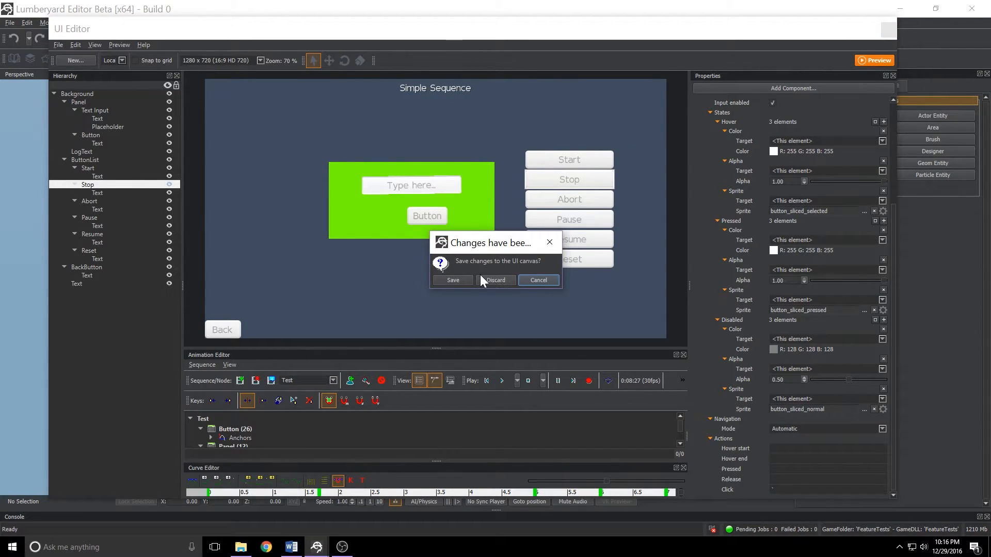
{"action": "left_click", "coordinate": [453, 280]}
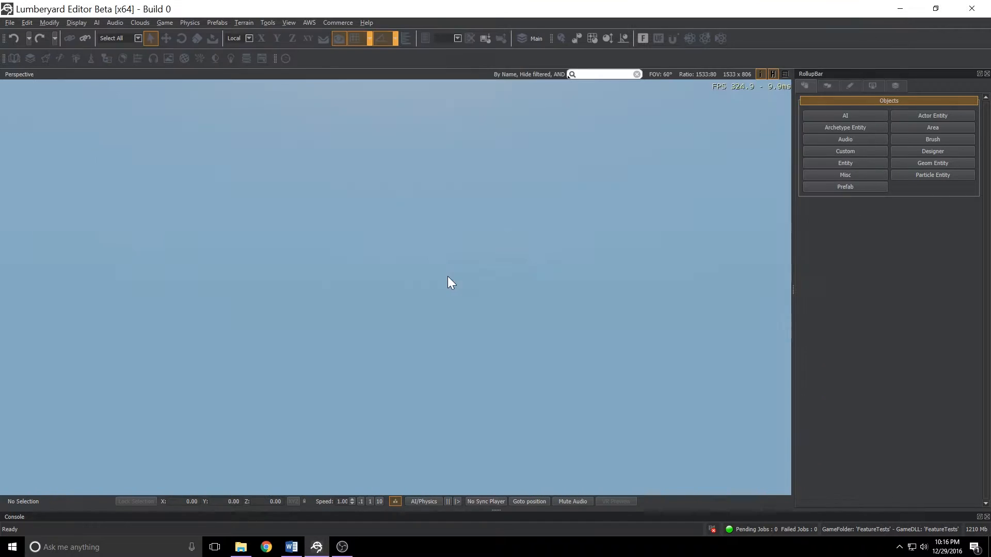
Open the Flow Graph editor and load the UiFlowGraph under Level > Entities > UiDemoFlowGraph.
{"action": "left_click", "coordinate": [290, 23]}
{"action": "mouse_move", "coordinate": [293, 34]}
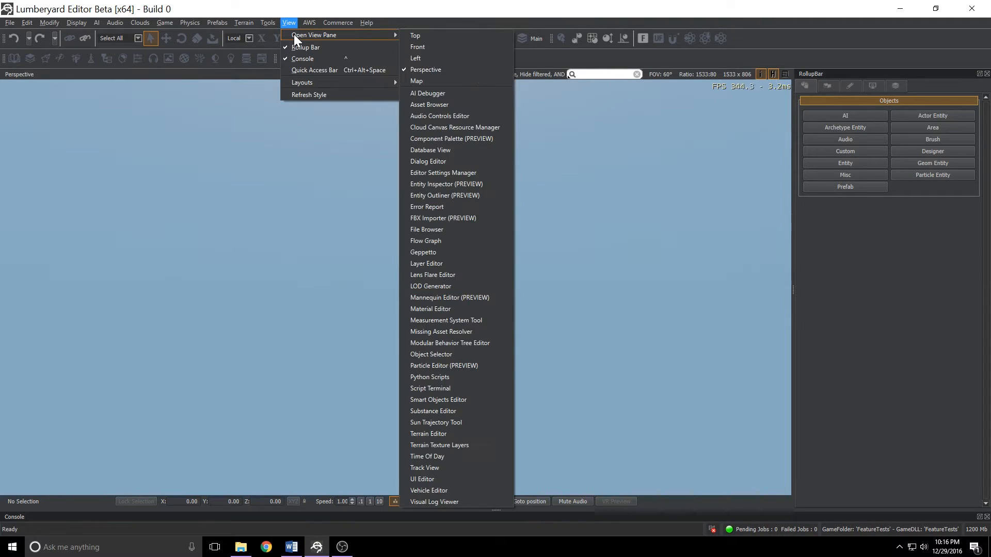
{"action": "left_click", "coordinate": [444, 238]}
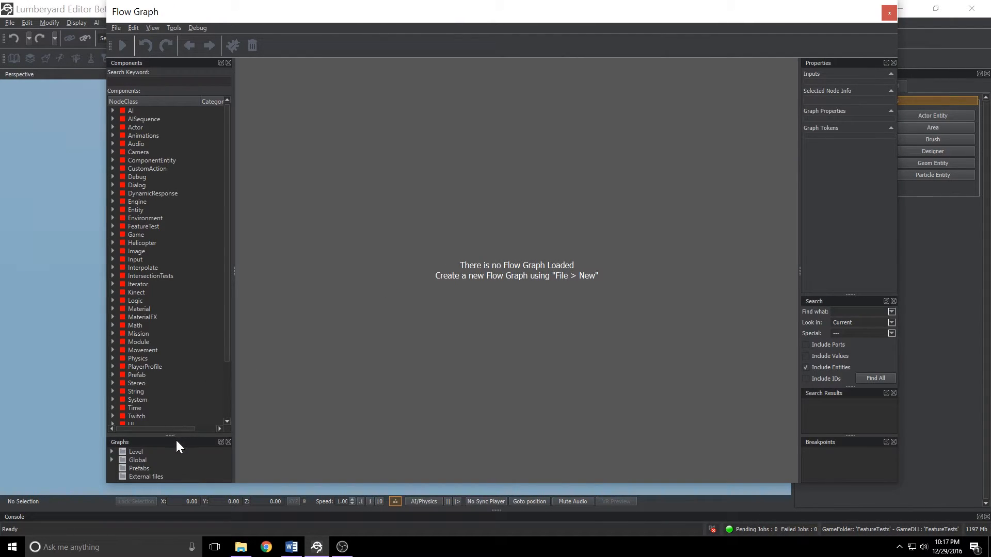
{"action": "left_click_drag", "start_coordinate": [171, 436], "coordinate": [184, 361]}
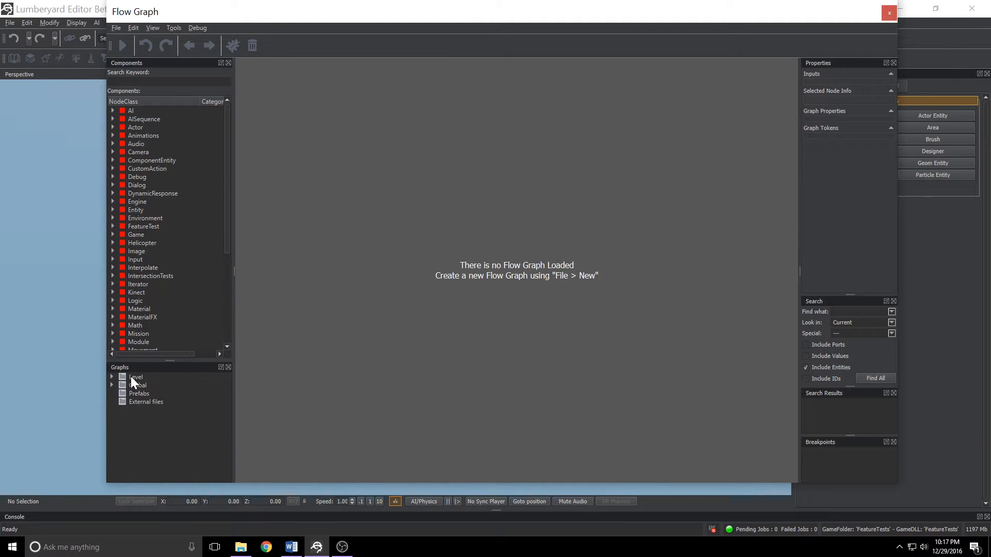
{"action": "left_click", "coordinate": [111, 377]}
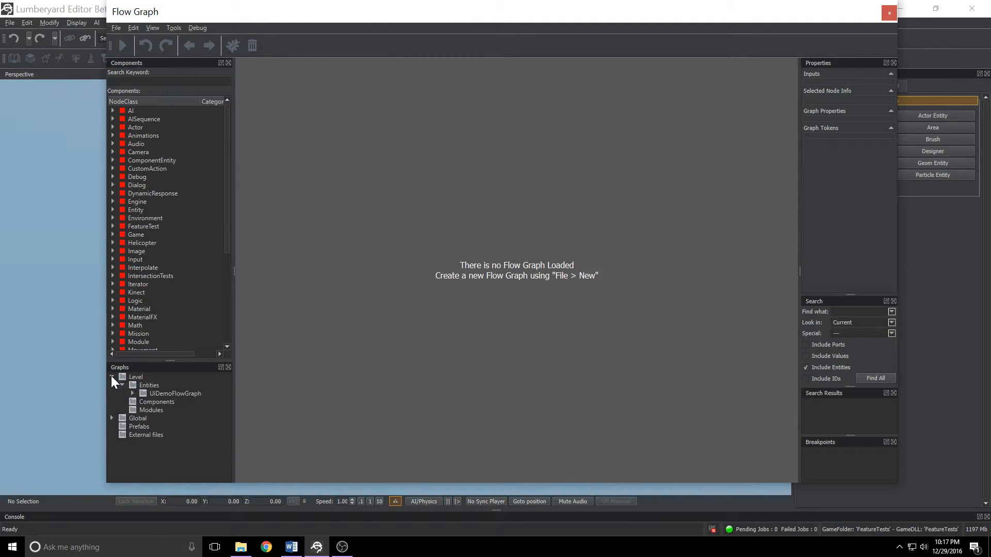
{"action": "left_click", "coordinate": [133, 393]}
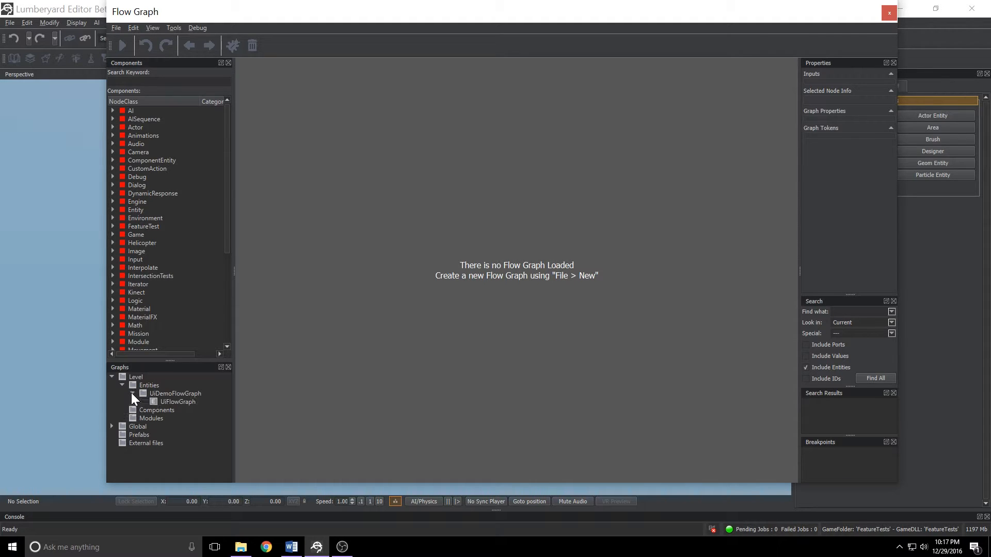
{"action": "left_click", "coordinate": [170, 402]}
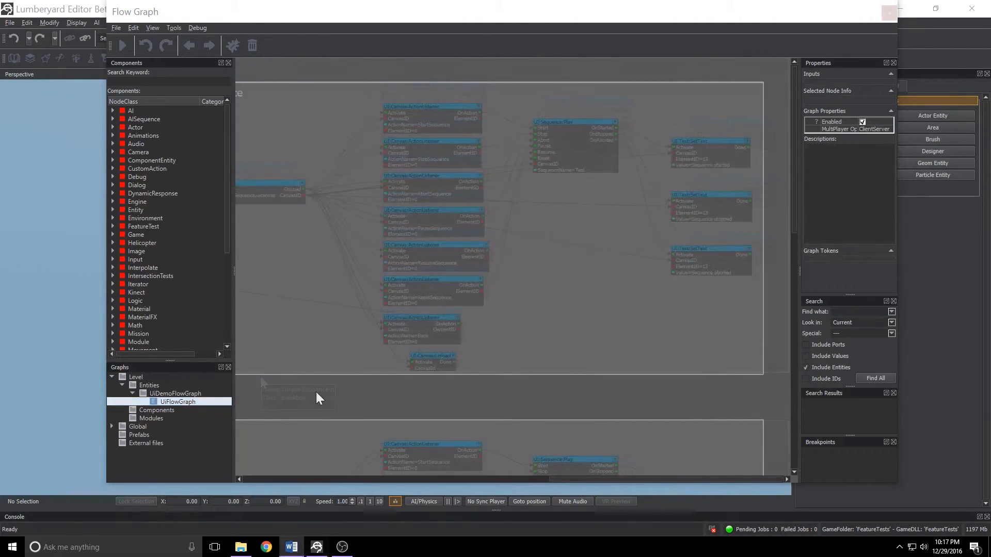
Examine the Main, Simple Sequence and Simple Looping node groups in the flow graph.
{"action": "scroll", "coordinate": [315, 398], "scroll_direction": "down", "scroll_amount": 3}
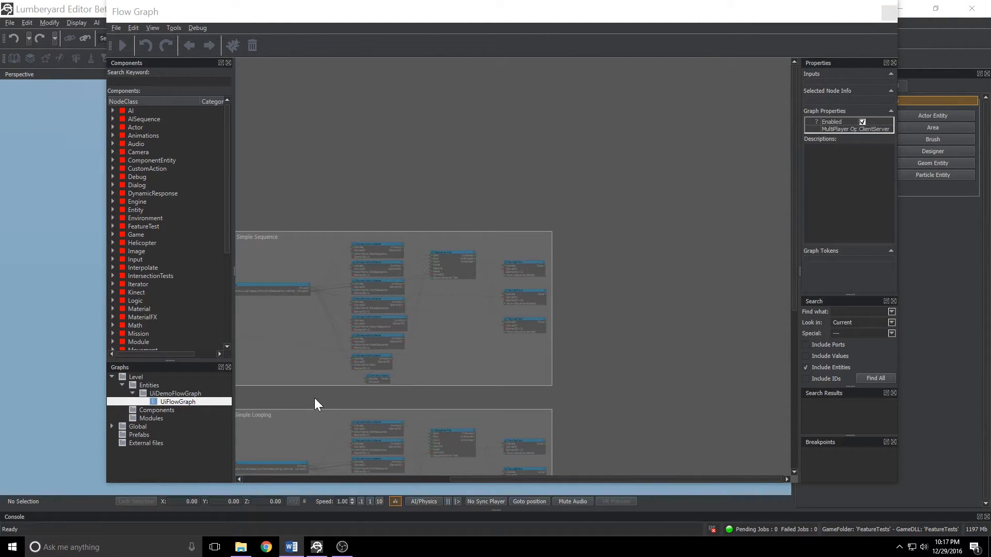
{"action": "left_click_drag", "start_coordinate": [486, 480], "coordinate": [238, 474]}
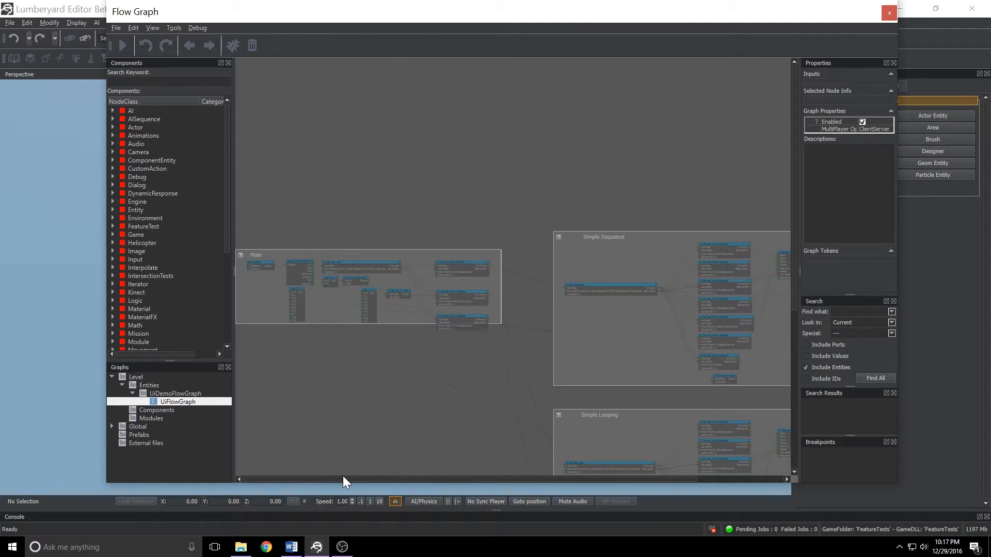
{"action": "left_click_drag", "start_coordinate": [342, 475], "coordinate": [550, 470]}
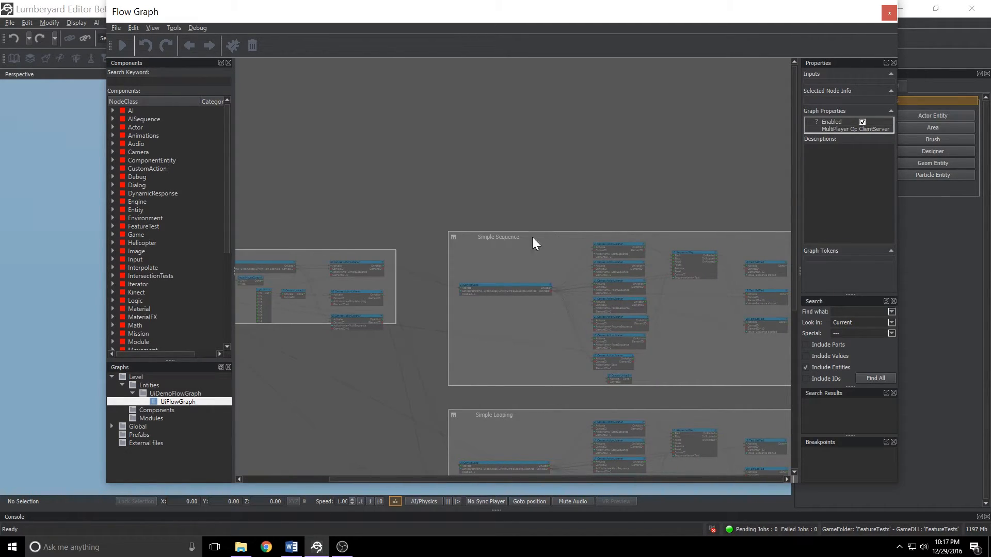
{"action": "scroll", "coordinate": [500, 255], "scroll_direction": "down", "scroll_amount": 1}
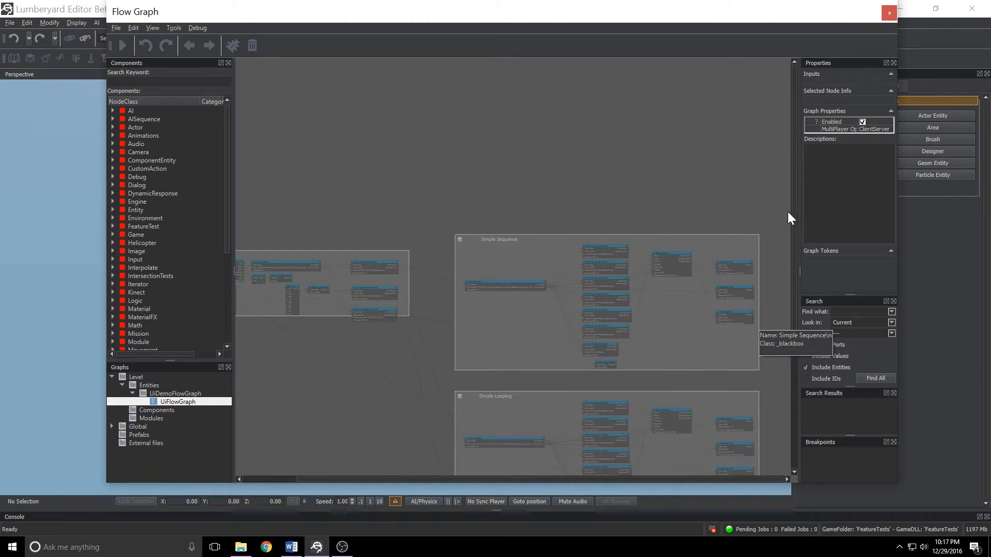
{"action": "left_click_drag", "start_coordinate": [796, 216], "coordinate": [789, 281]}
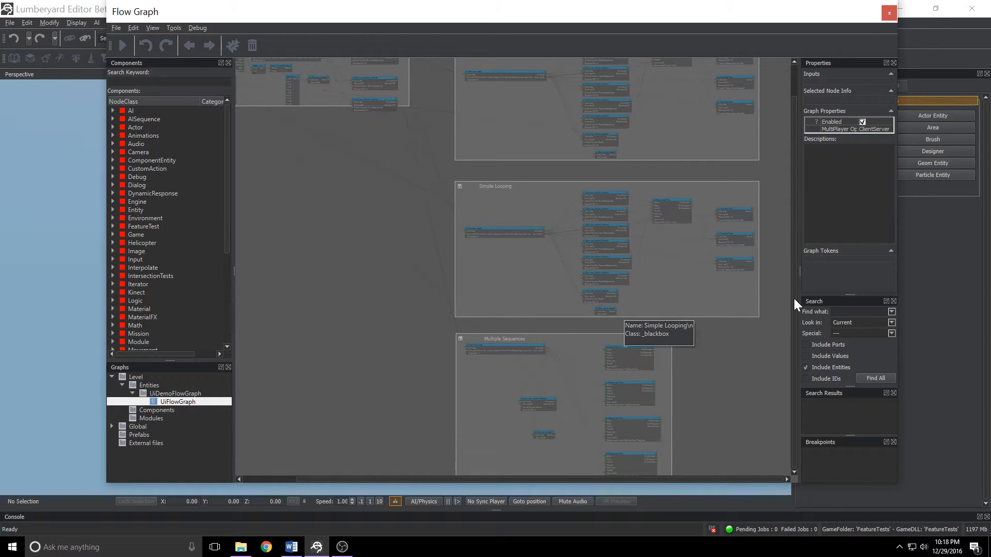
{"action": "scroll", "coordinate": [794, 298], "scroll_direction": "up", "scroll_amount": 1}
{"action": "scroll", "coordinate": [501, 85], "scroll_direction": "up", "scroll_amount": 5}
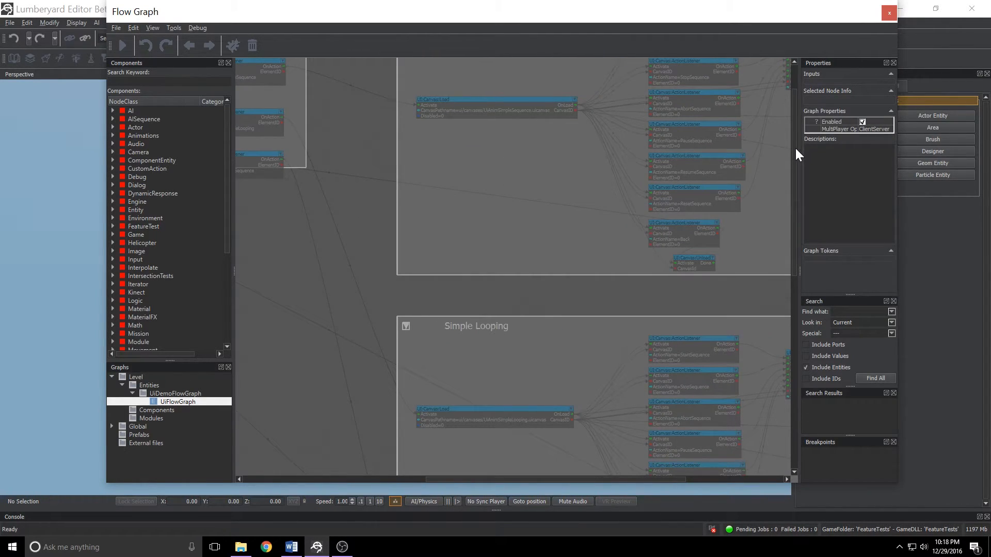
{"action": "scroll", "coordinate": [795, 149], "scroll_direction": "up", "scroll_amount": 2}
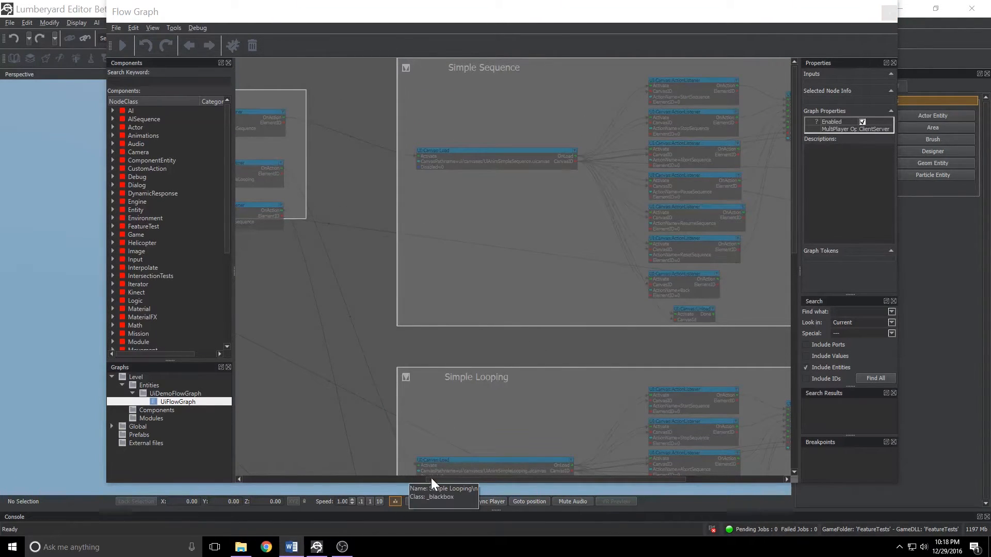
{"action": "left_click_drag", "start_coordinate": [434, 481], "coordinate": [390, 475]}
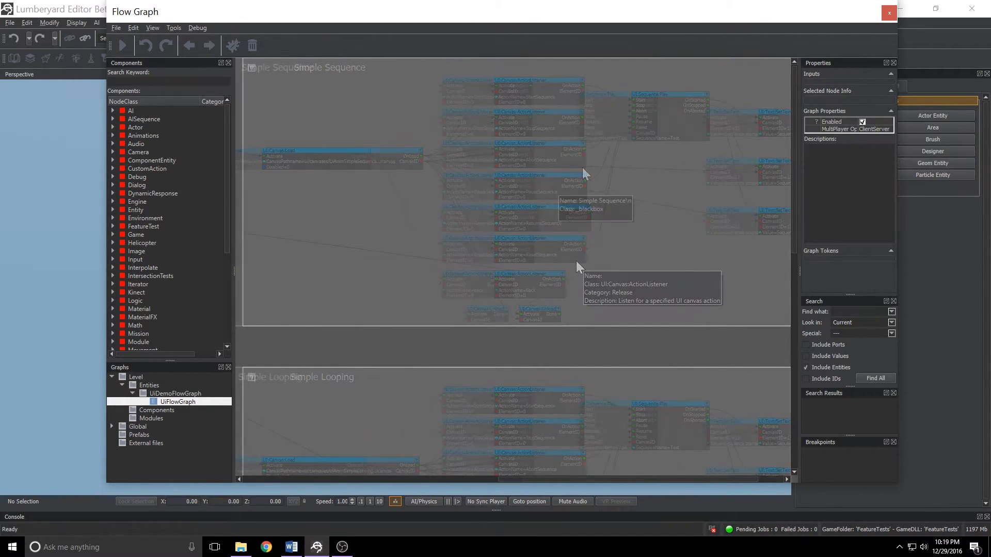
{"action": "scroll", "coordinate": [576, 261], "scroll_direction": "right", "scroll_amount": 2}
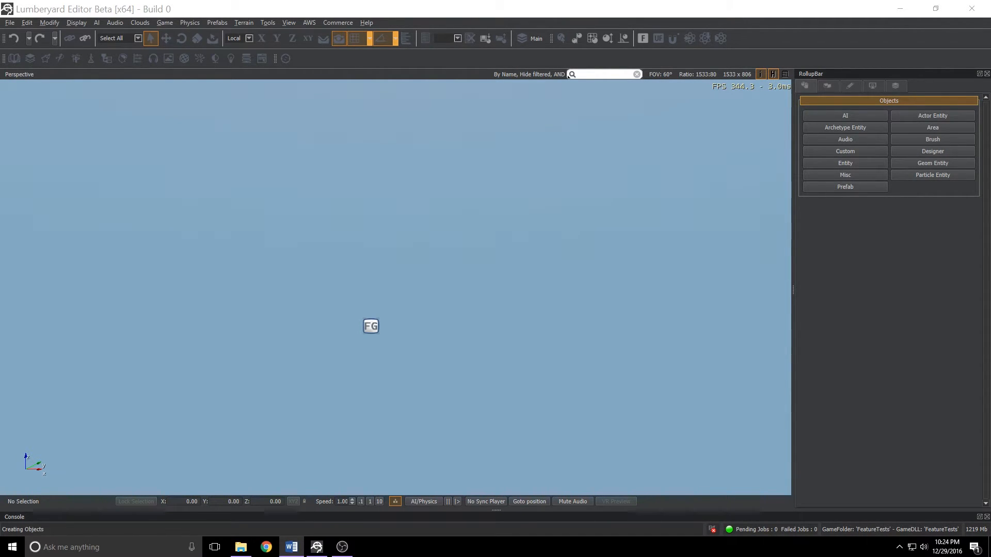
Open the UI/UiIn3DWorld level.
{"action": "left_click", "coordinate": [9, 22]}
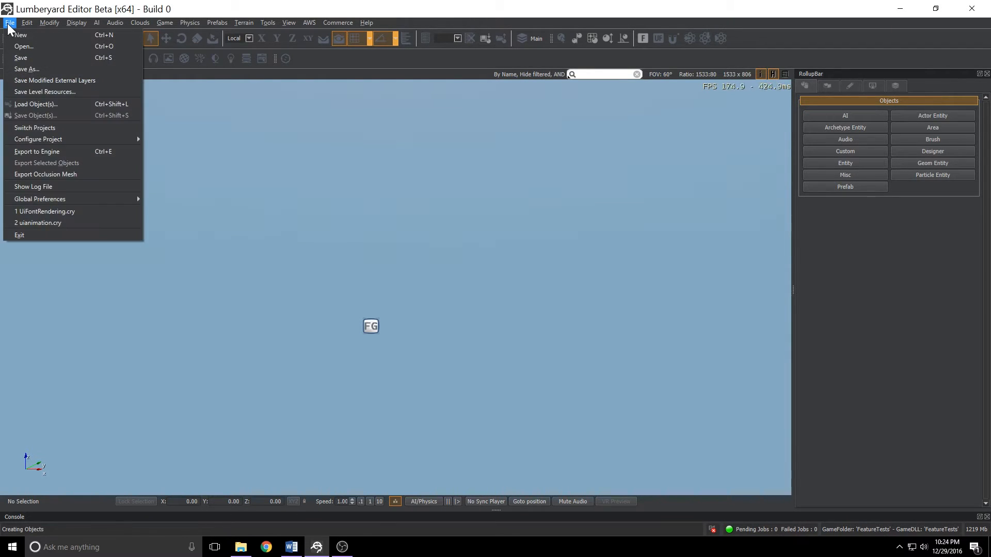
{"action": "left_click", "coordinate": [42, 41]}
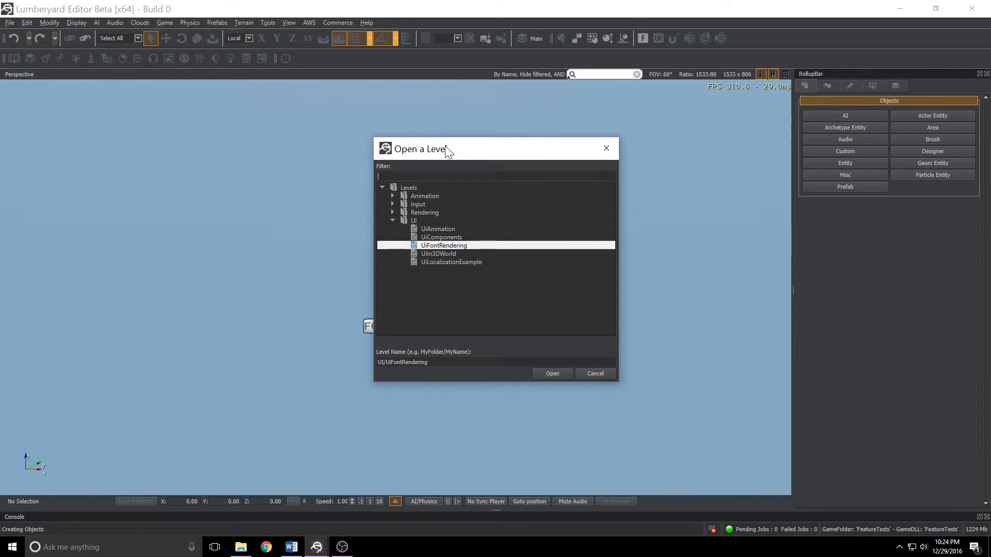
{"action": "left_click", "coordinate": [429, 253]}
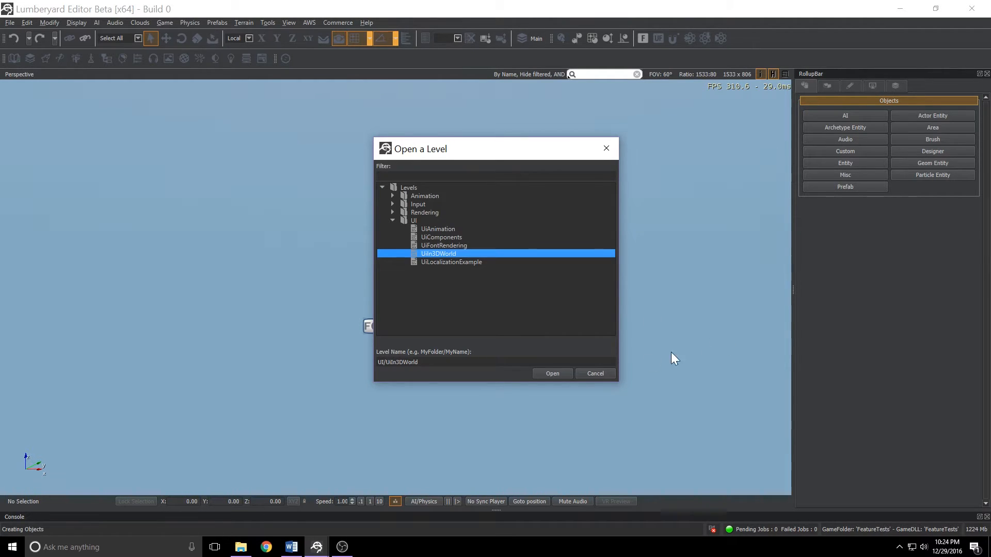
{"action": "left_click", "coordinate": [555, 374]}
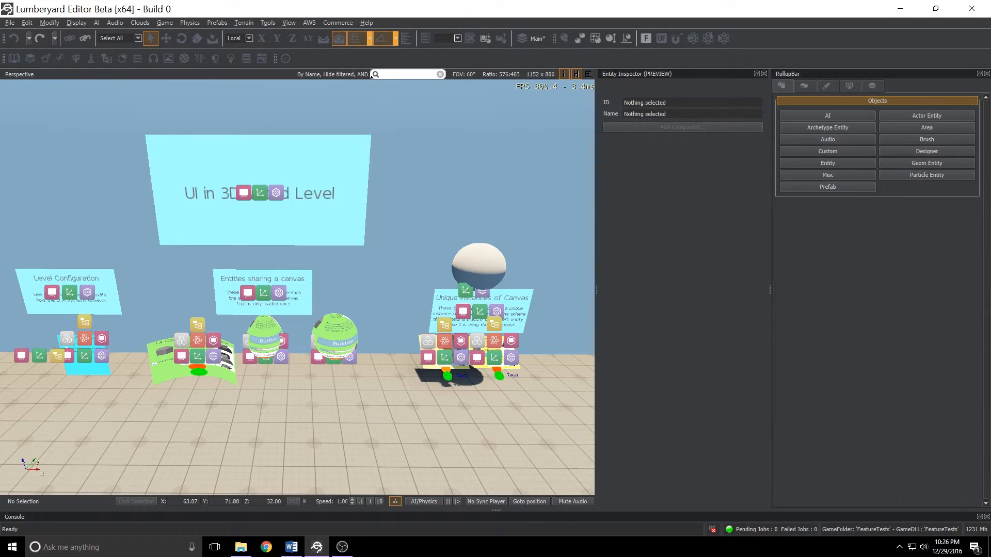
Enter game mode and fly the camera to the level configuration panel and the curved UI canvas.
{"action": "key", "text": "ctrl+g"}
{"action": "key", "text": "w"}
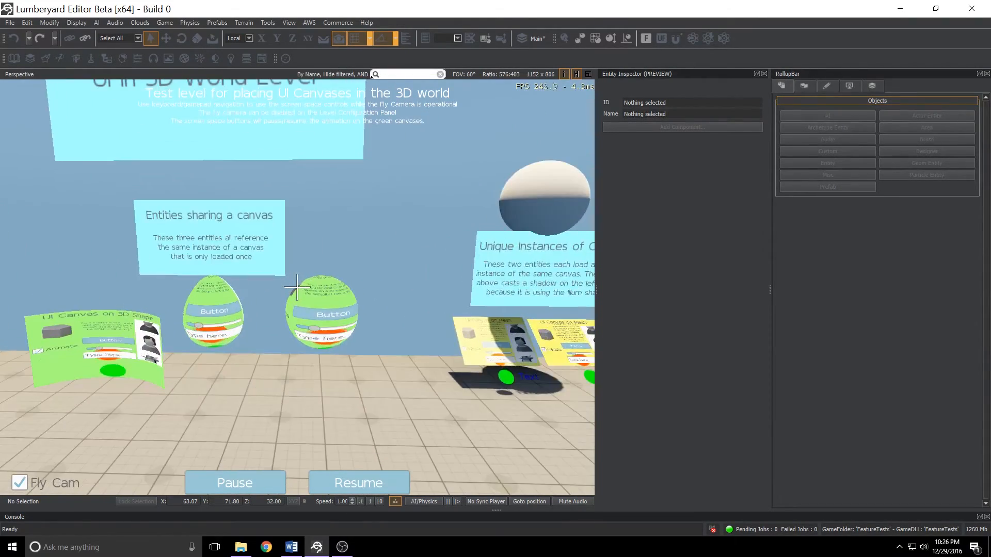
{"action": "key", "text": "s"}
{"action": "key", "text": "w"}
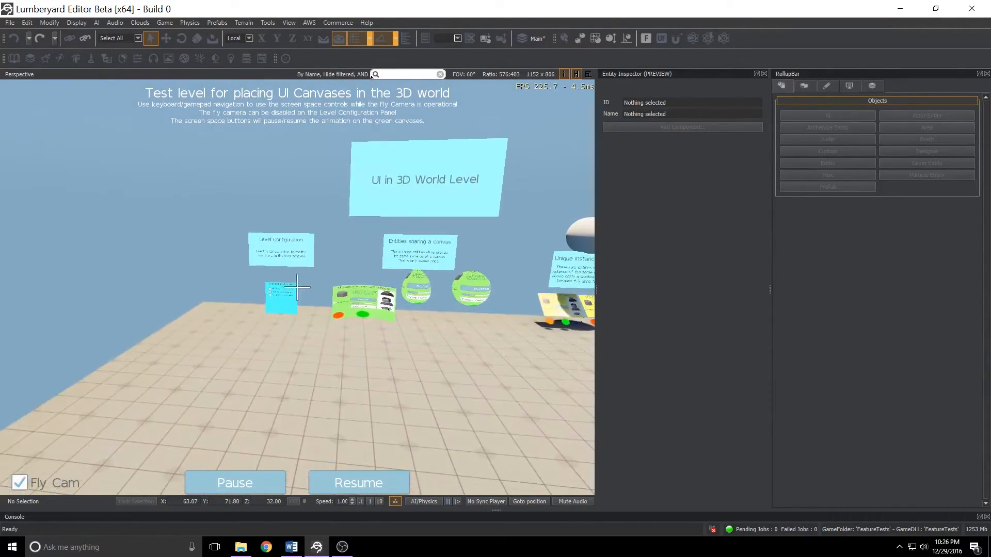
{"action": "key", "text": "w"}
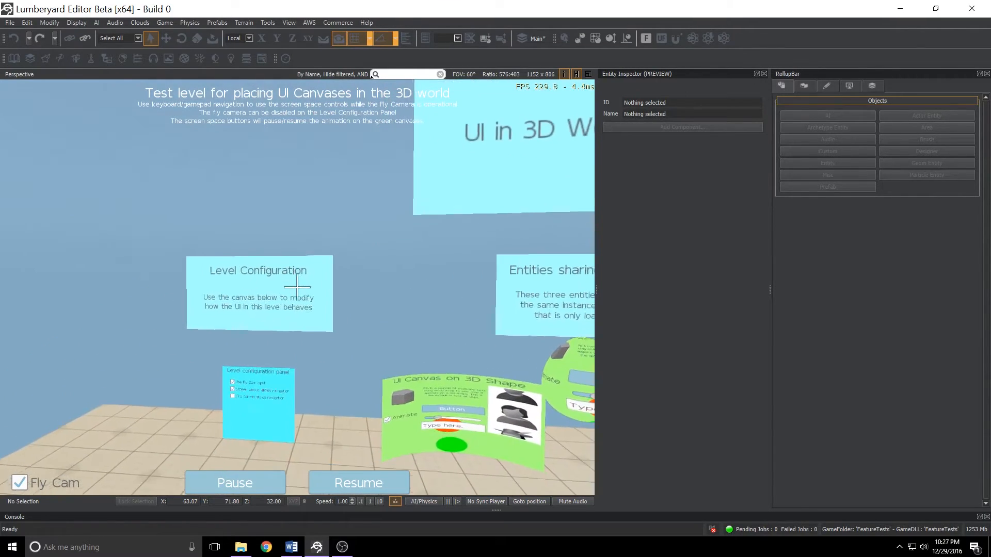
{"action": "key", "text": "w"}
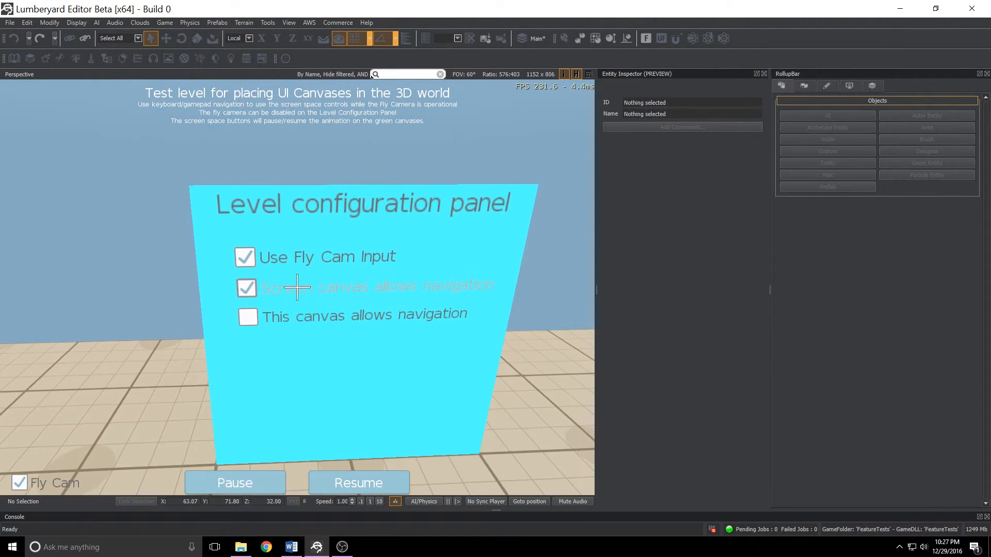
{"action": "key", "text": "s"}
{"action": "key", "text": "w"}
{"action": "key", "text": "w"}
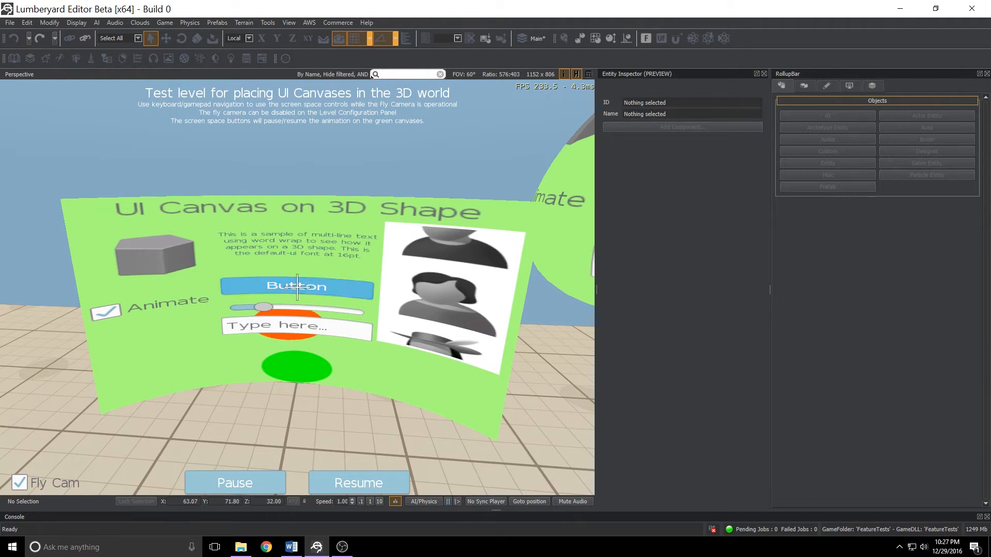
Toggle the Animate checkbox on the UI Canvas on 3D Shape, then exit game mode.
{"action": "key", "text": "a"}
{"action": "left_click", "coordinate": [298, 283]}
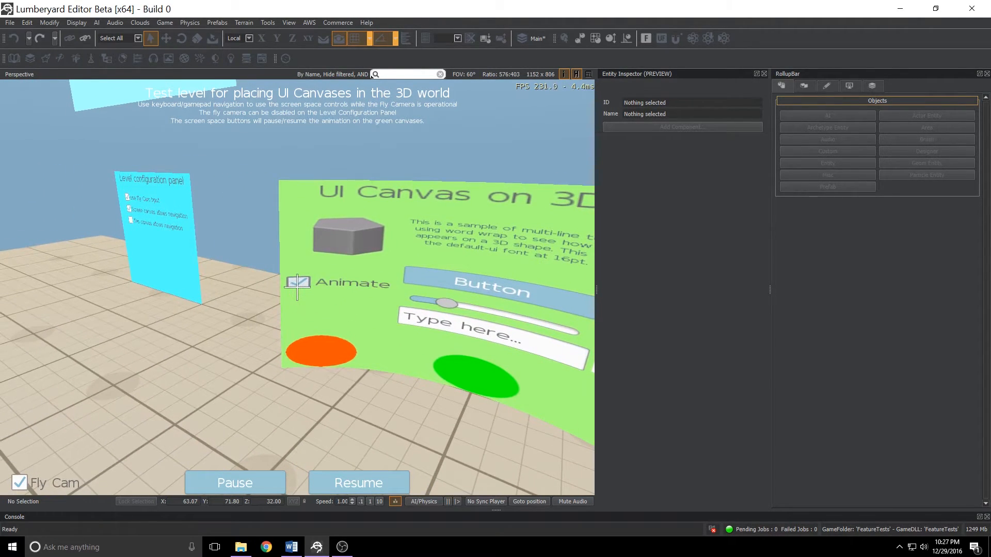
{"action": "key", "text": "w"}
{"action": "left_click", "coordinate": [297, 287]}
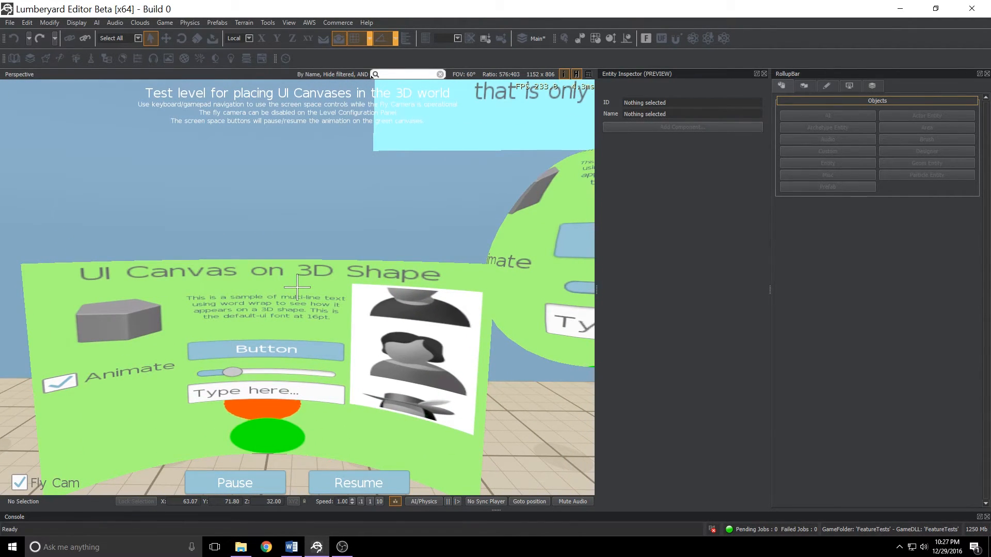
{"action": "key", "text": "Escape"}
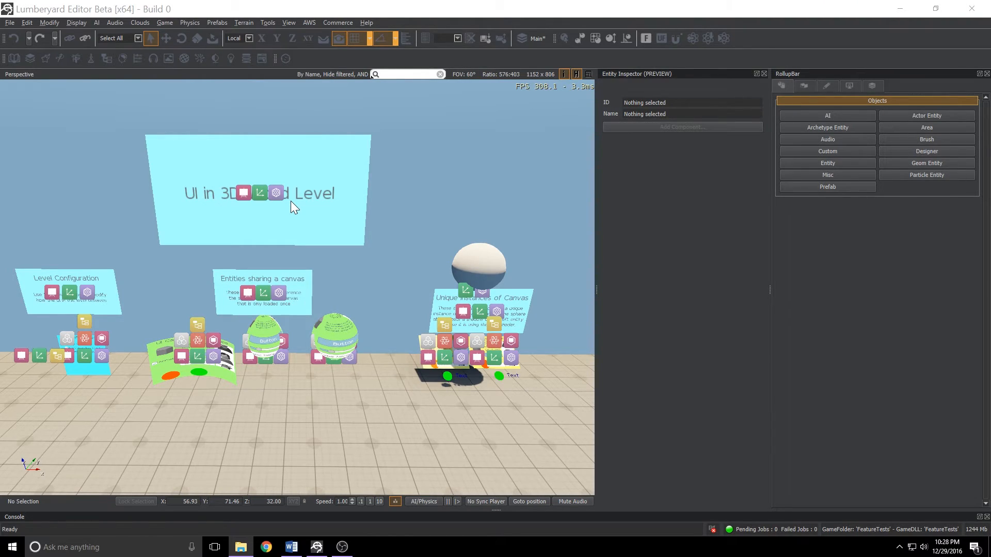
Select the MainTitle entity and browse the list of editor panes available to open.
{"action": "left_click", "coordinate": [255, 190]}
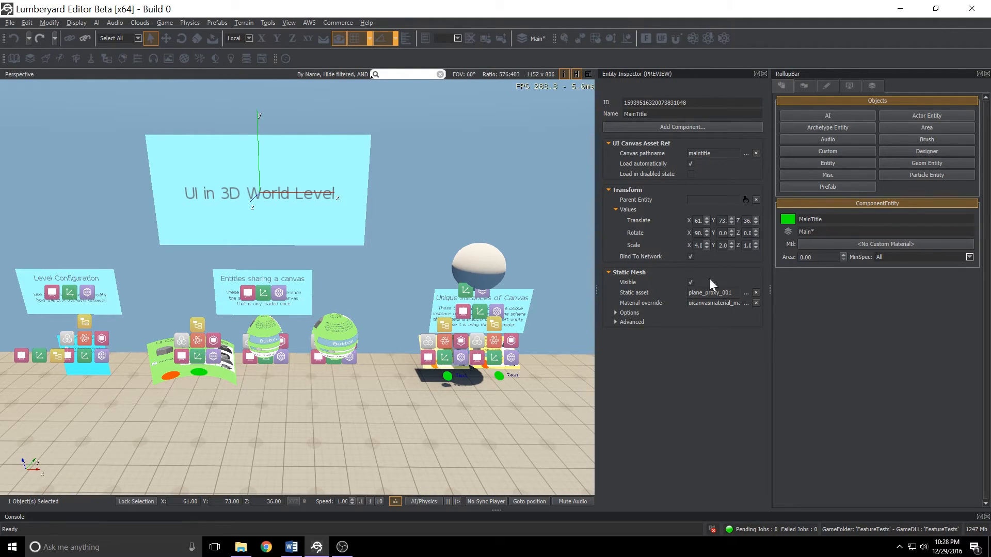
{"action": "left_click", "coordinate": [290, 22]}
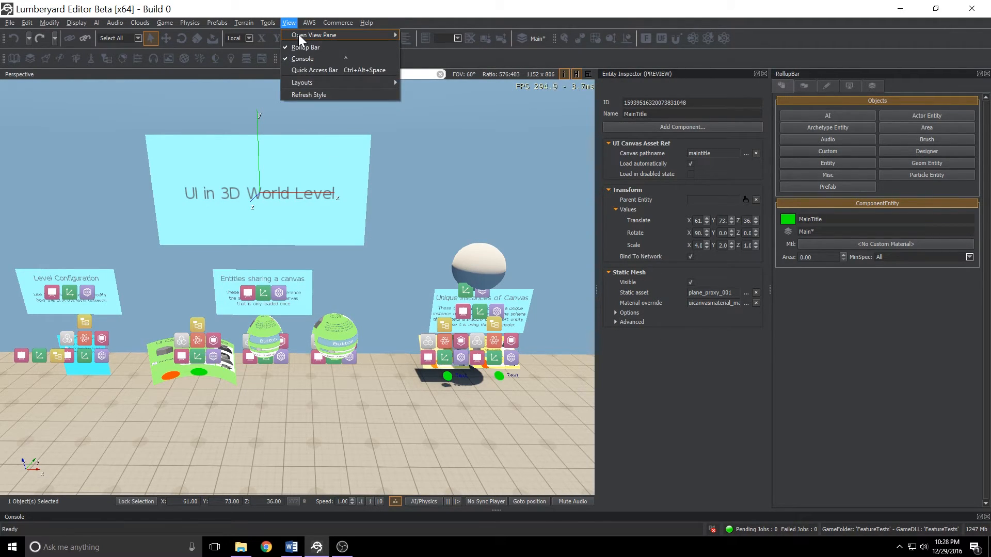
{"action": "mouse_move", "coordinate": [298, 34]}
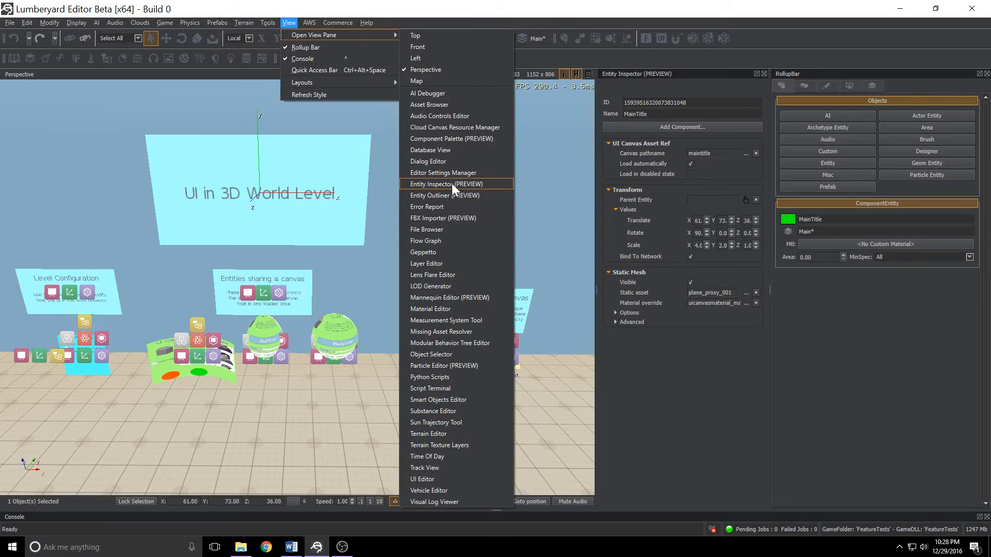
{"action": "left_click", "coordinate": [689, 370]}
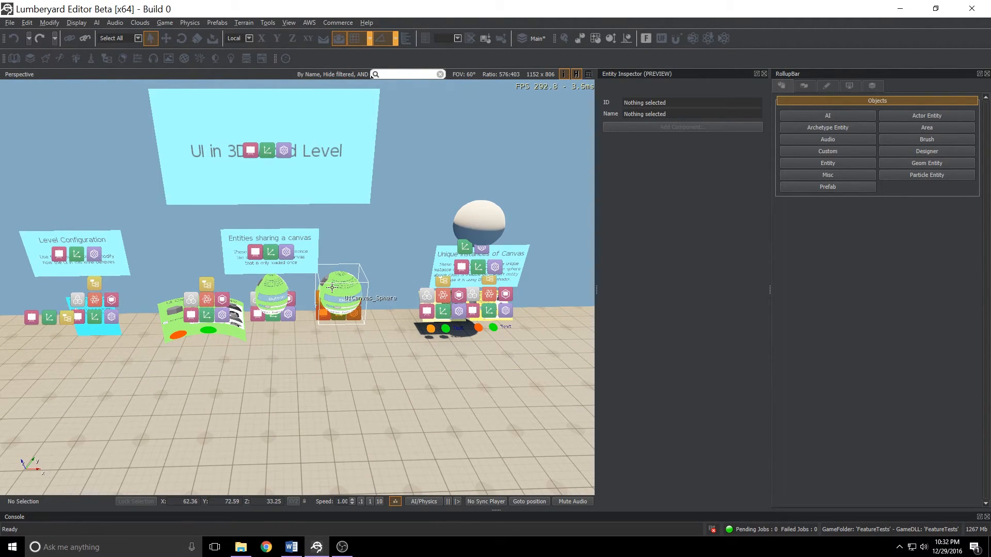
Select the curved plane, egg and sphere canvas entities in turn to inspect their UI canvas components.
{"action": "left_click", "coordinate": [231, 321]}
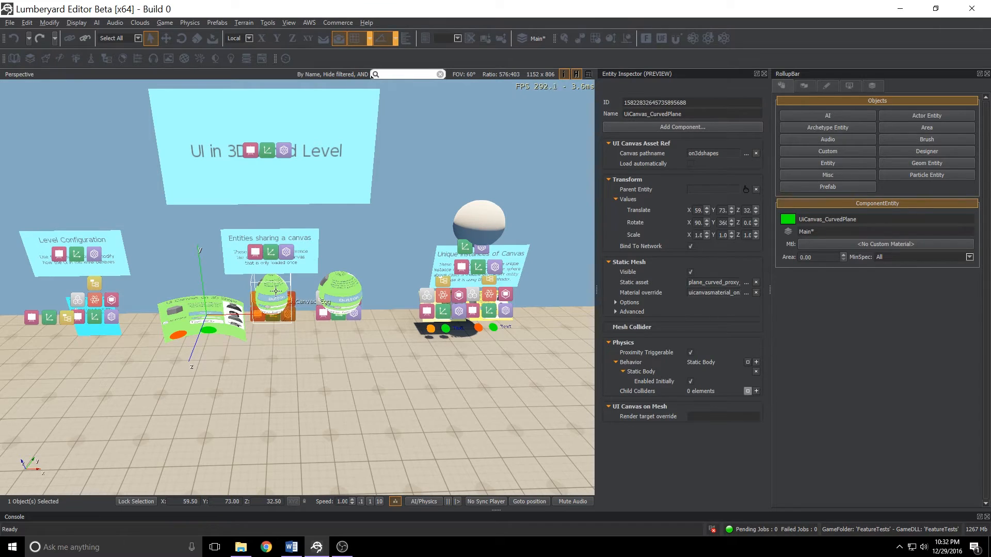
{"action": "left_click", "coordinate": [275, 287]}
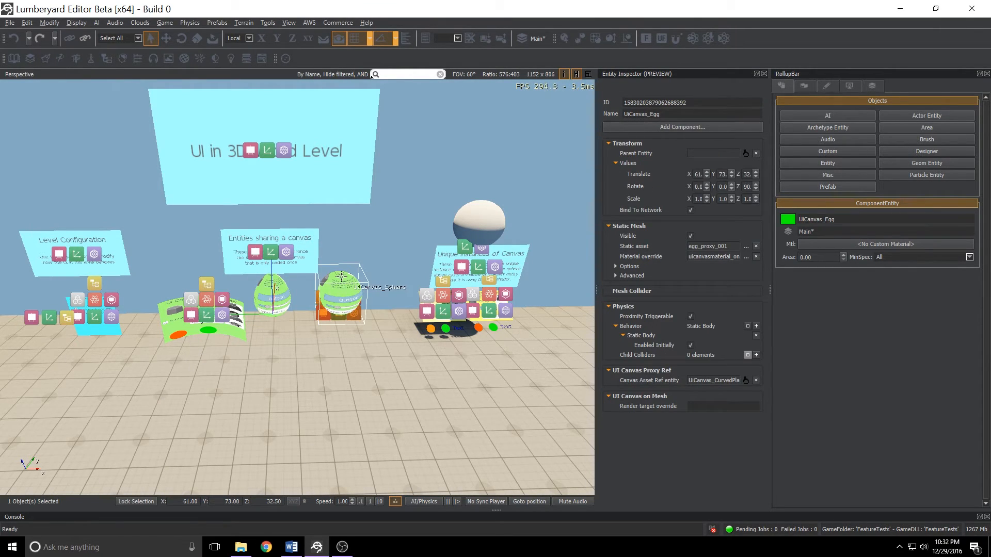
{"action": "left_click", "coordinate": [340, 292]}
{"action": "left_click", "coordinate": [395, 238]}
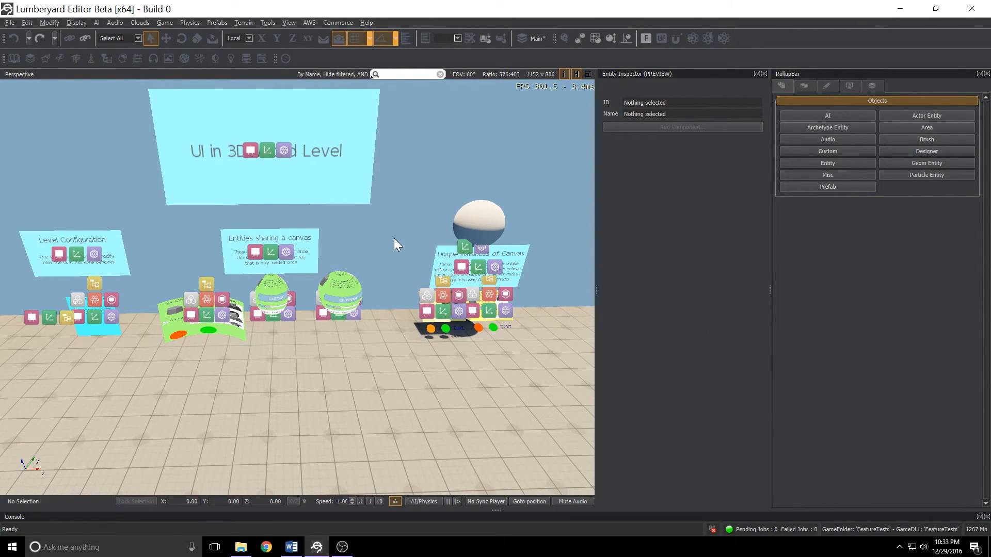
{"action": "left_click", "coordinate": [239, 333]}
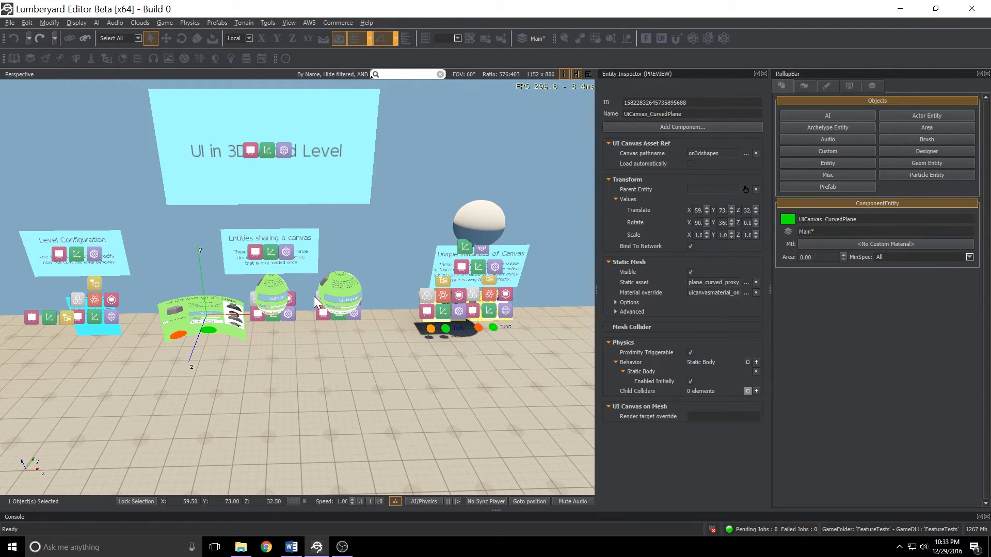
{"action": "left_click", "coordinate": [274, 298]}
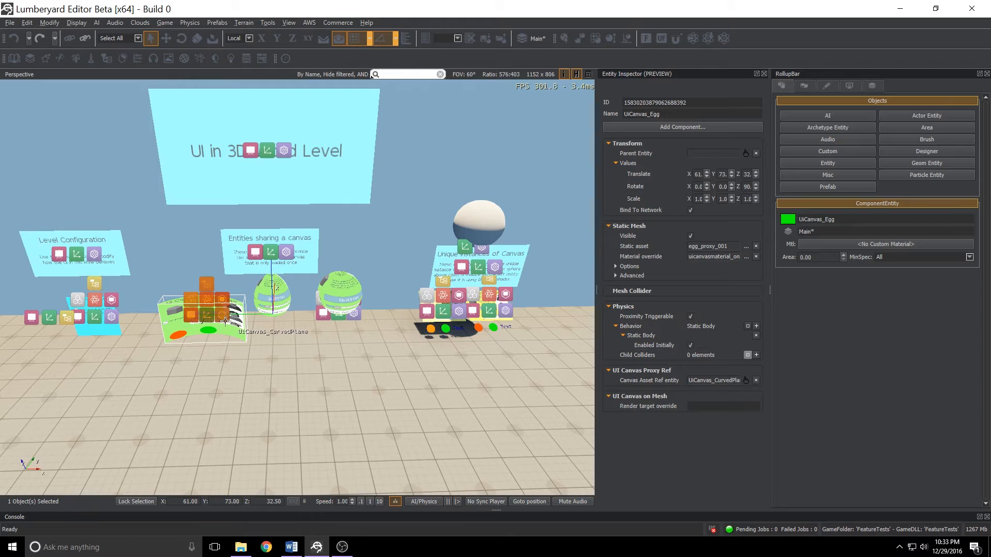
{"action": "left_click", "coordinate": [335, 294]}
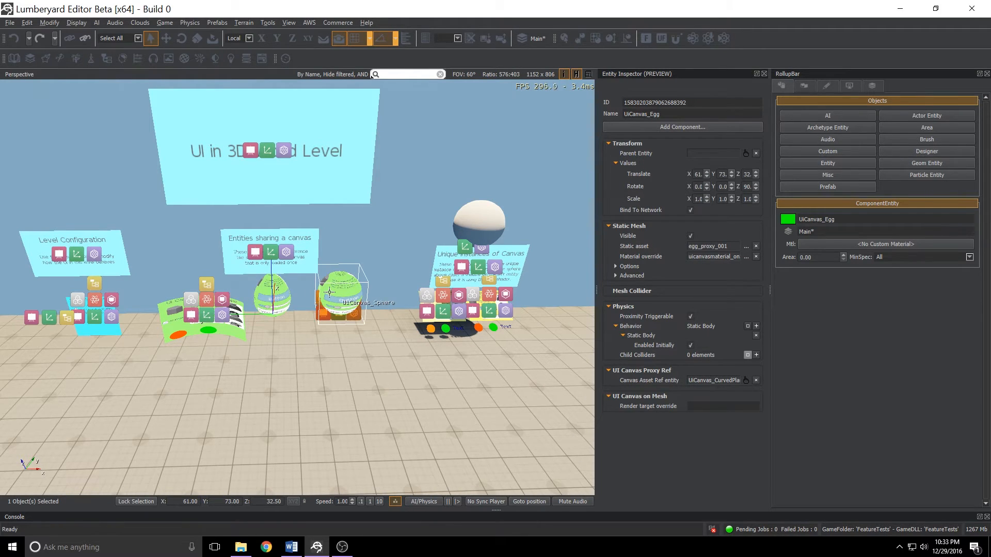
{"action": "left_click", "coordinate": [418, 189]}
Enter game mode and interact with the curved canvas and the egg-shaped canvases, then exit game mode.
{"action": "key", "text": "ctrl+g"}
{"action": "key", "text": "w"}
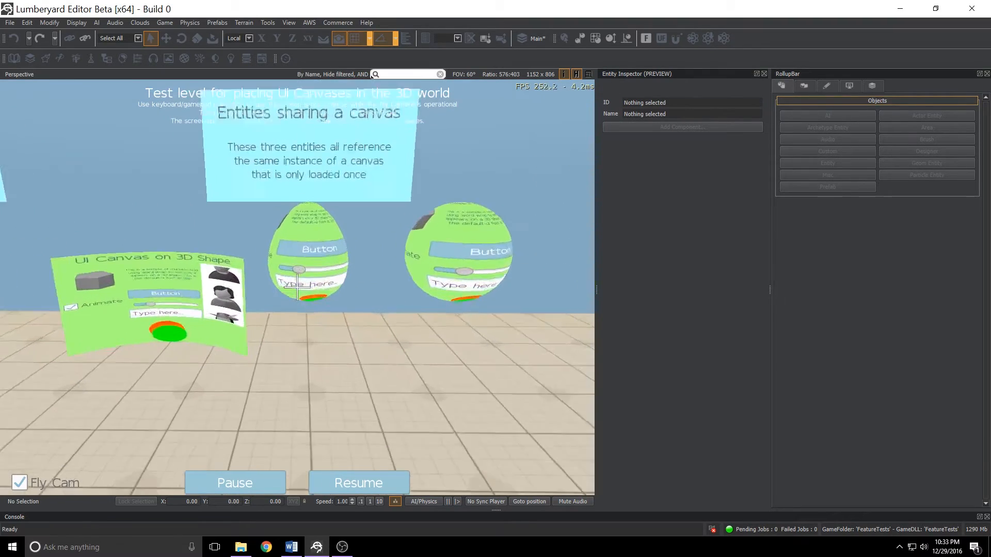
{"action": "left_click", "coordinate": [297, 288]}
{"action": "left_click", "coordinate": [298, 288]}
{"action": "left_click", "coordinate": [297, 288]}
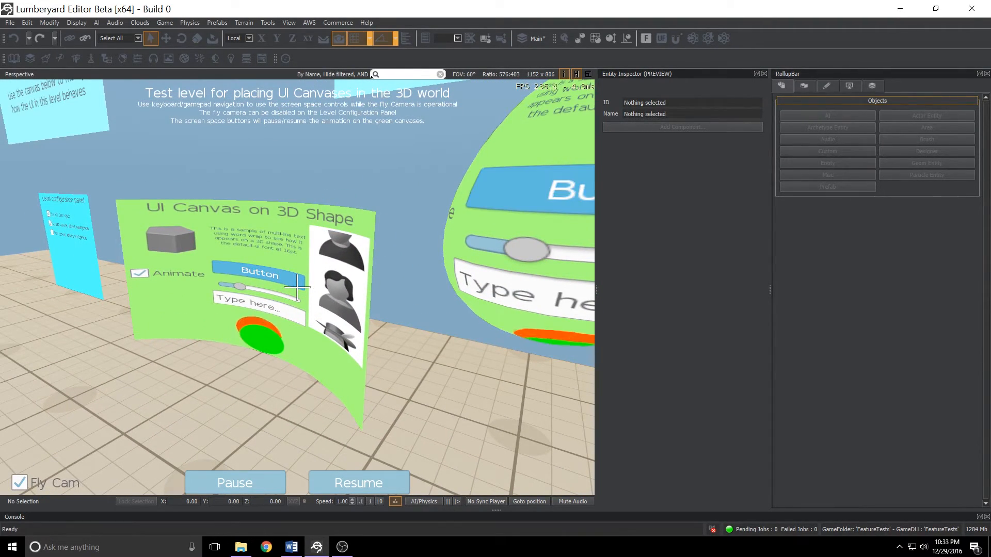
{"action": "left_click", "coordinate": [298, 288]}
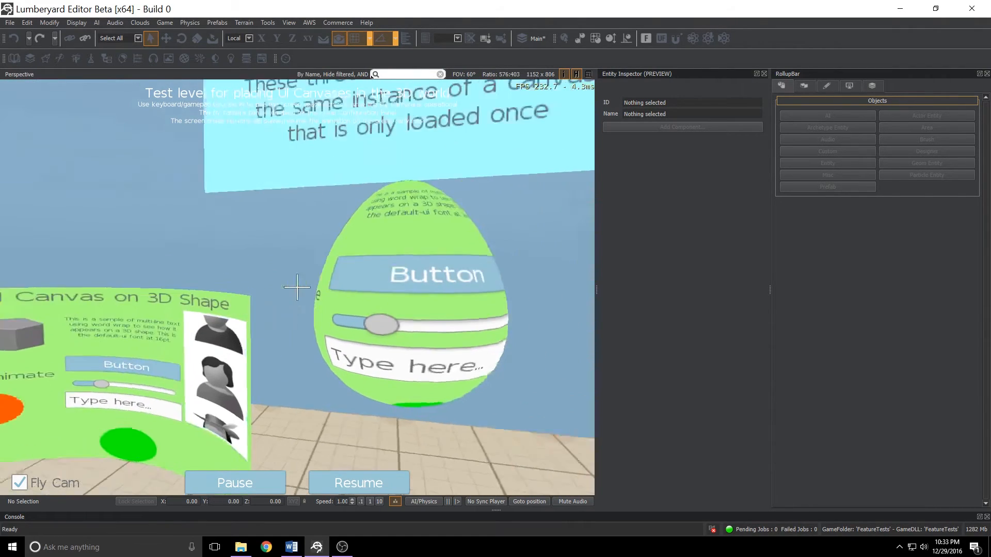
{"action": "left_click", "coordinate": [297, 287]}
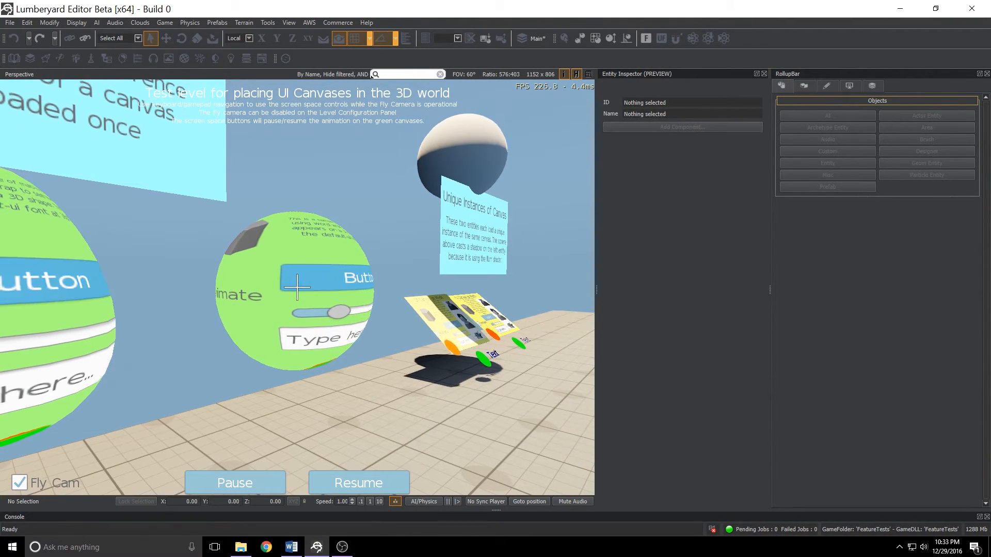
{"action": "key", "text": "d"}
{"action": "key", "text": "s"}
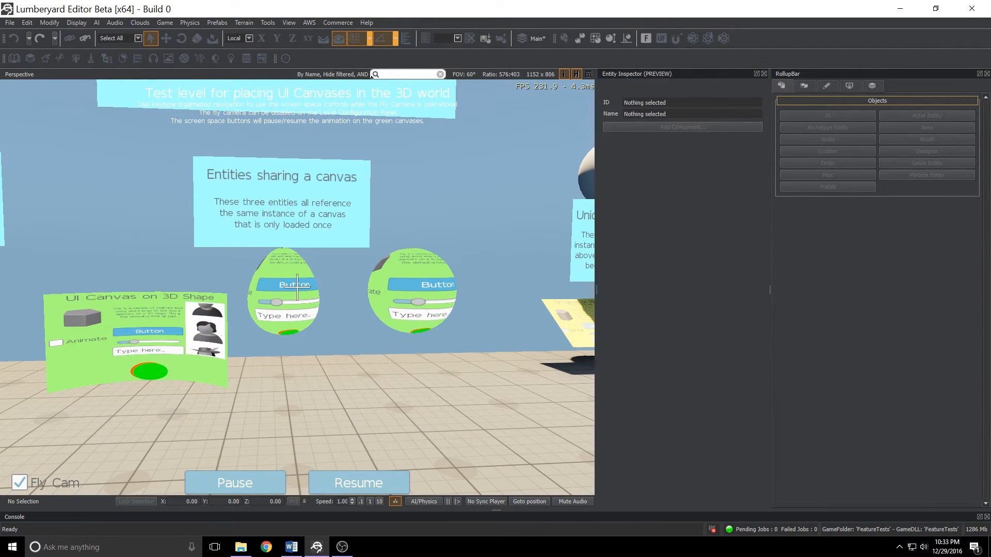
{"action": "key", "text": "Escape"}
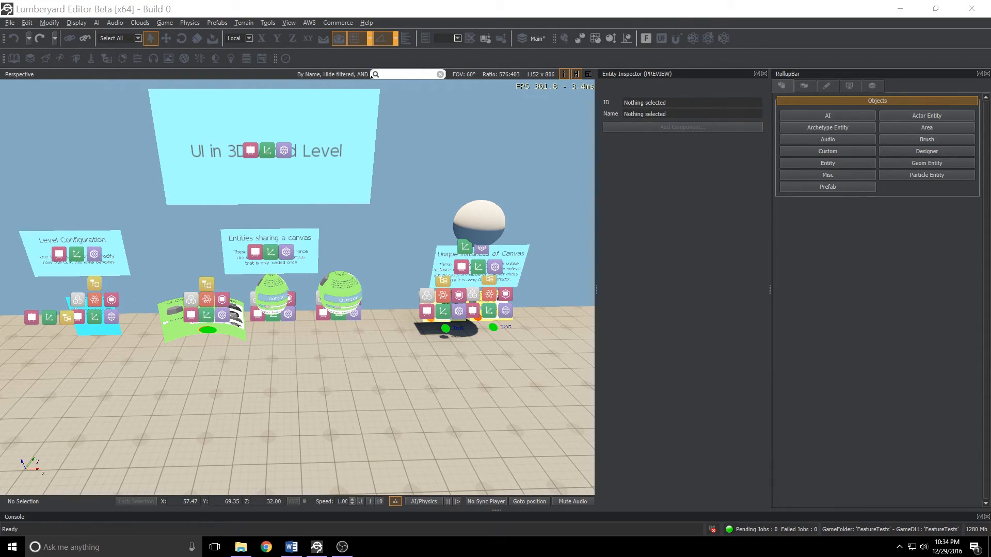
Enter game mode again, operate the curved canvas's button, then exit game mode.
{"action": "left_click", "coordinate": [398, 207]}
{"action": "key", "text": "ctrl+g"}
{"action": "key", "text": "w"}
{"action": "left_click", "coordinate": [298, 288]}
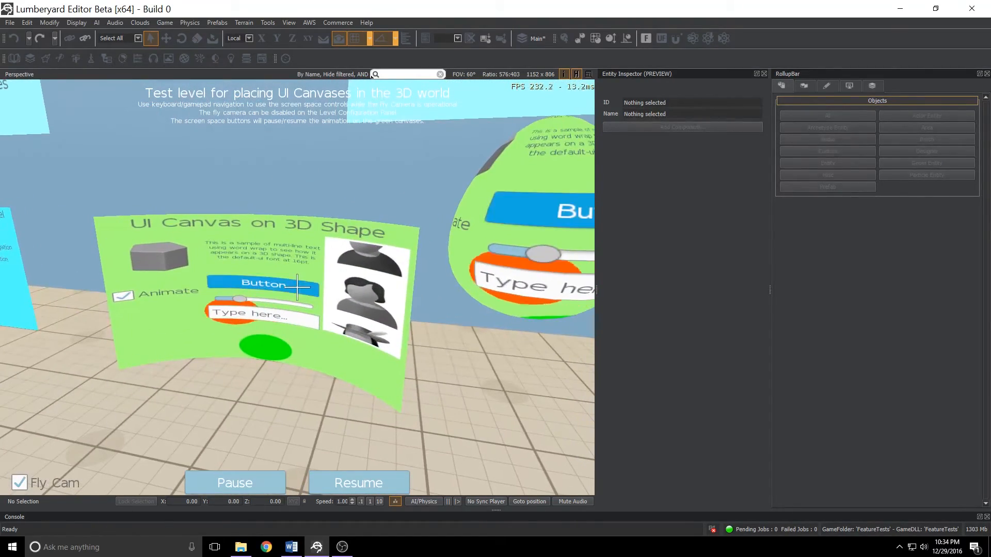
{"action": "left_click", "coordinate": [297, 287]}
{"action": "key", "text": "Escape"}
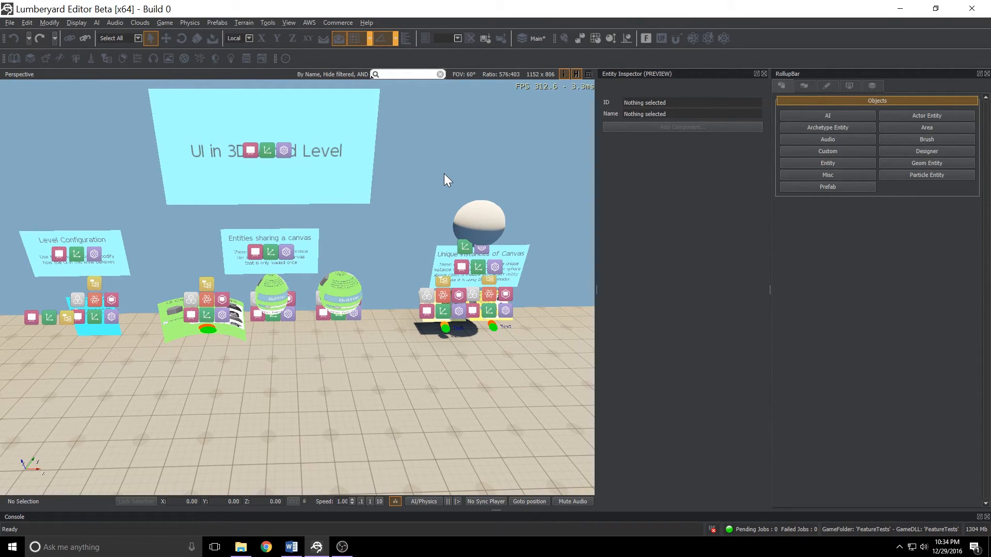
Select the two Unique Instances of Canvas entities, UiCanvas_WidgetTestLit and UiCanvas_WidgetTestNotLit.
{"action": "key", "text": "w"}
{"action": "right_click_drag", "start_coordinate": [501, 336], "coordinate": [635, 338]}
{"action": "key", "text": "s"}
{"action": "key", "text": "w"}
{"action": "key", "text": "s"}
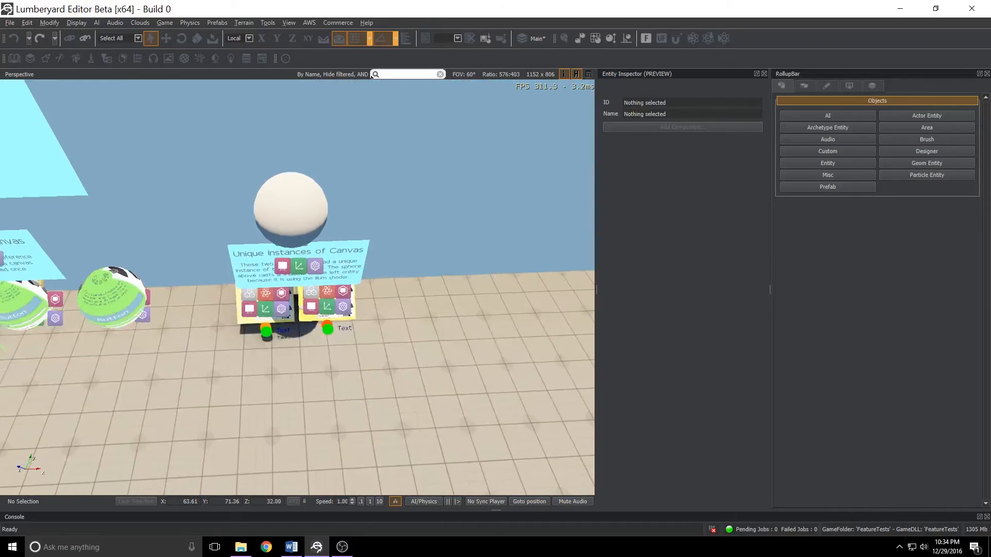
{"action": "left_click", "coordinate": [264, 305]}
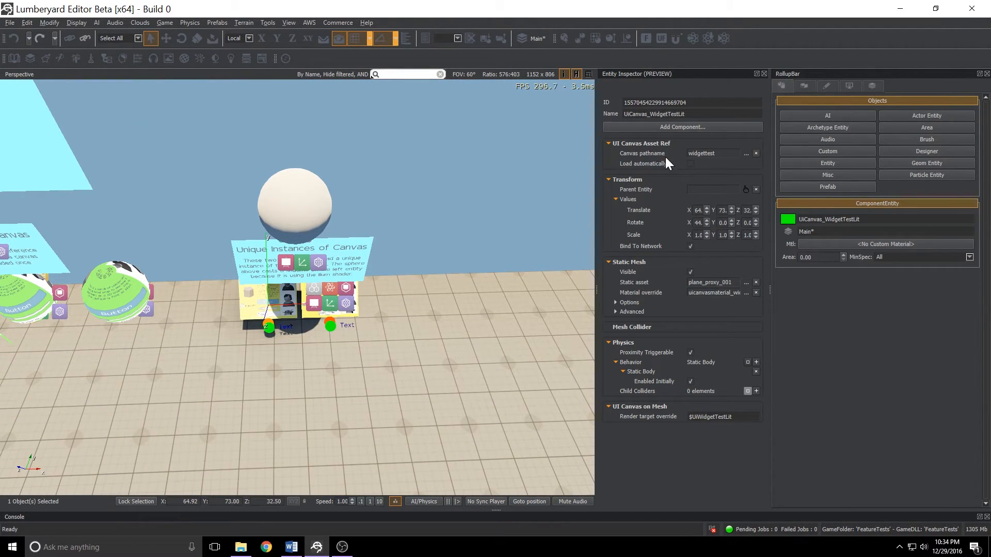
{"action": "left_click", "coordinate": [330, 294]}
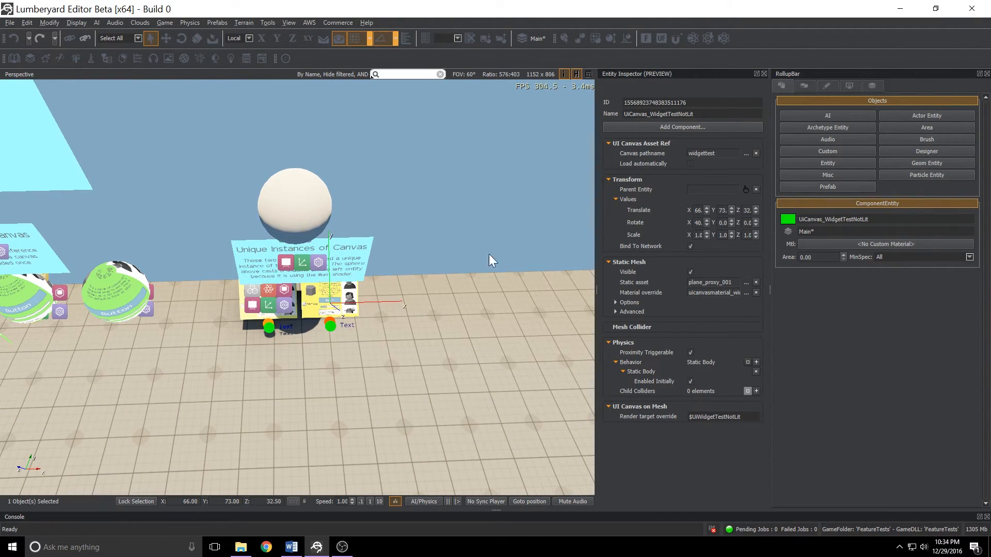
Enter game mode and interact with the buttons and Animate checkboxes on the UI Canvas on Mesh panels.
{"action": "key", "text": "ctrl+g"}
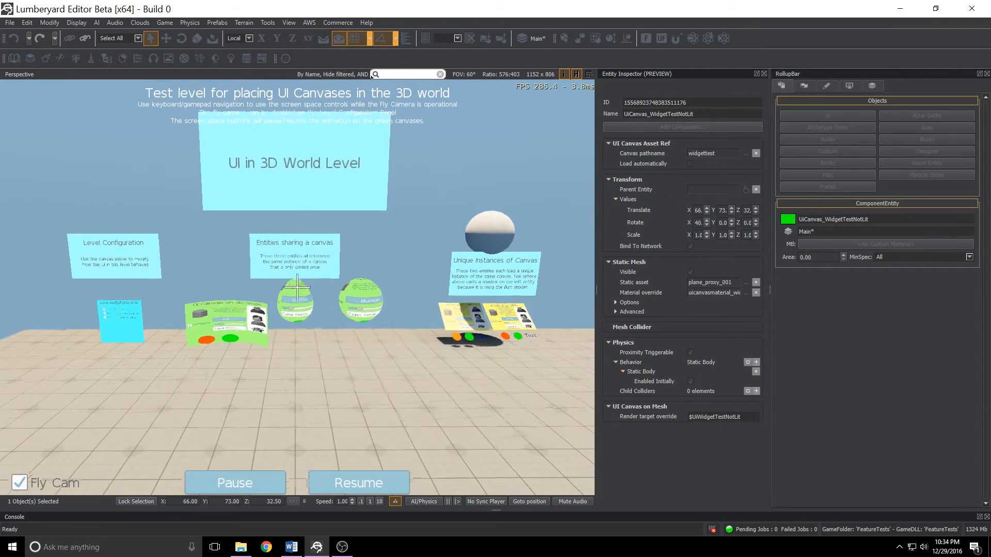
{"action": "key", "text": "w"}
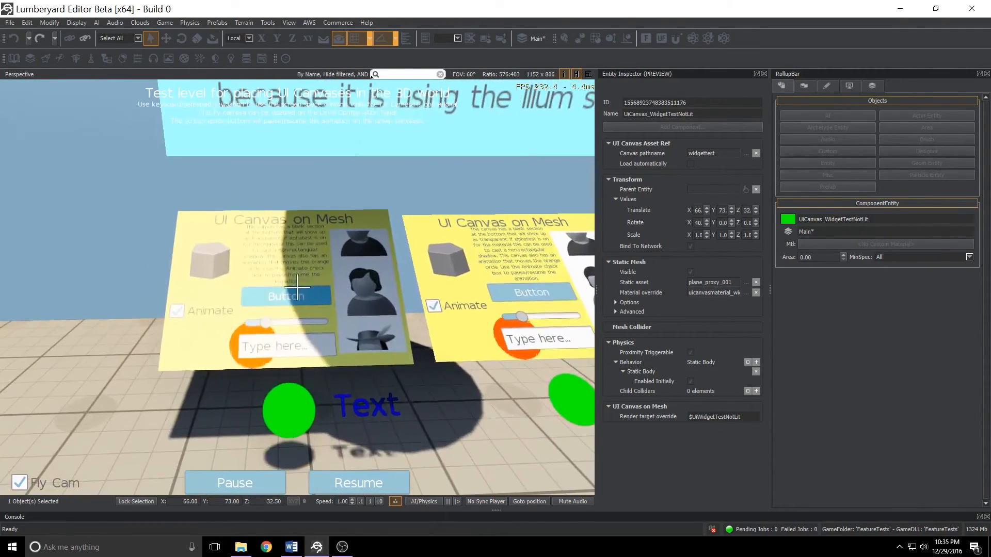
{"action": "left_click", "coordinate": [298, 287]}
{"action": "left_click", "coordinate": [298, 288]}
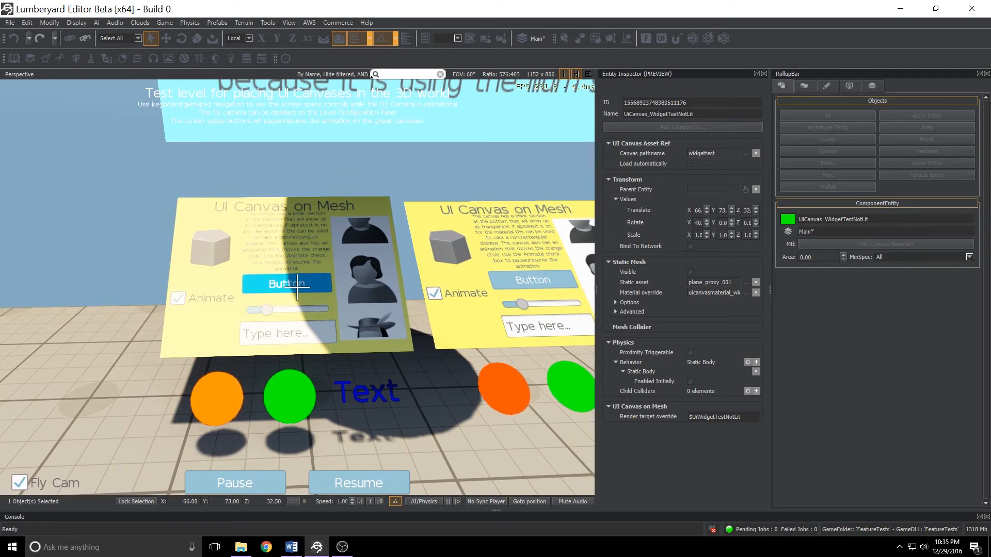
{"action": "left_click", "coordinate": [297, 287]}
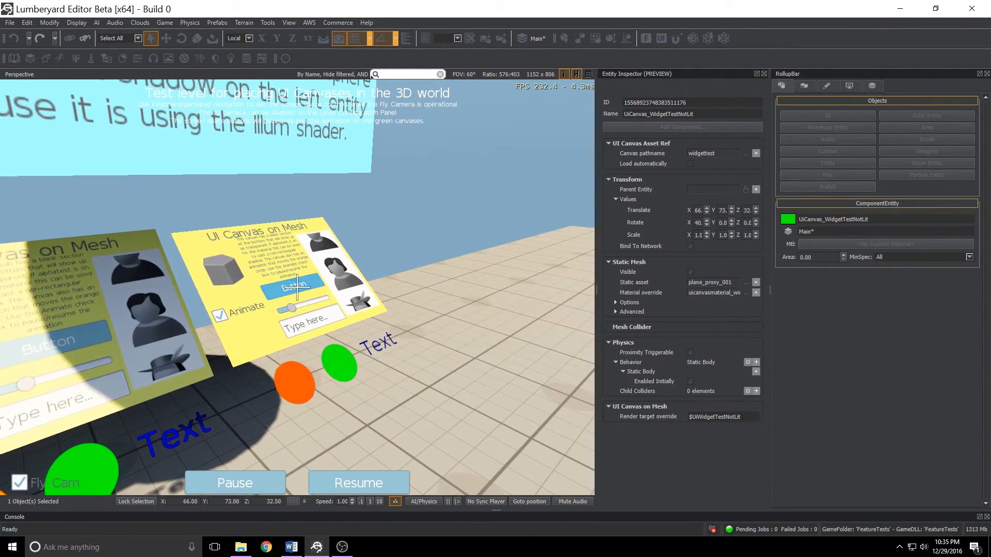
{"action": "left_click", "coordinate": [297, 287]}
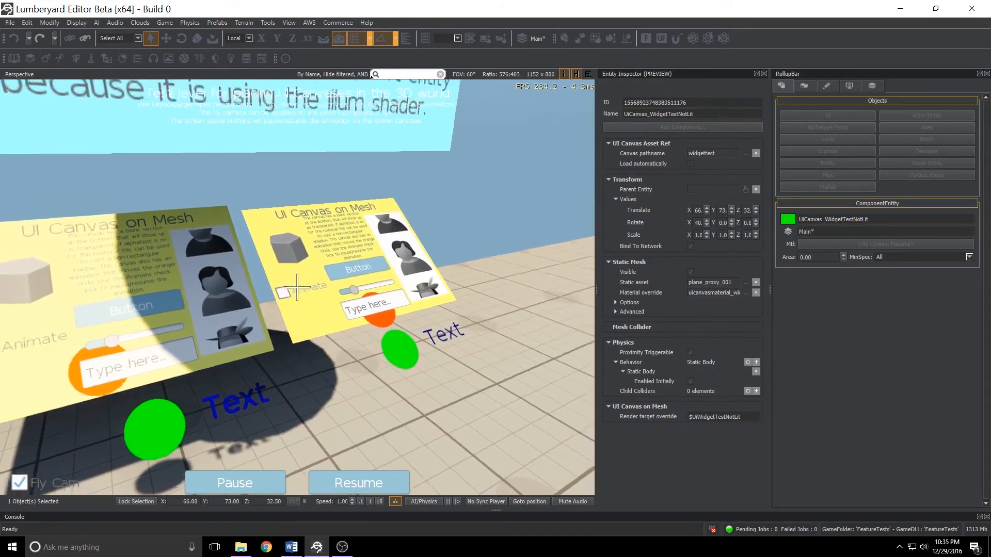
{"action": "key", "text": "Right"}
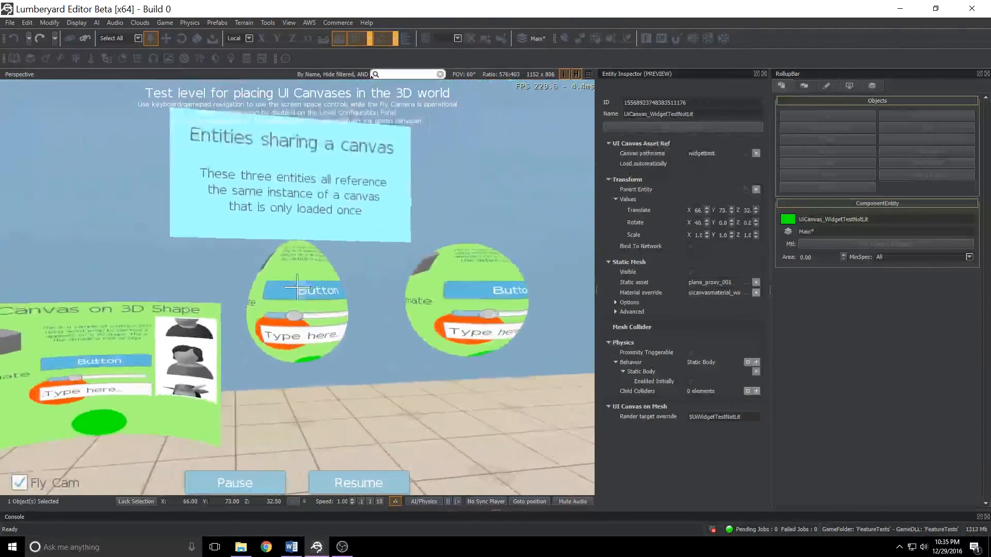
{"action": "key", "text": "w"}
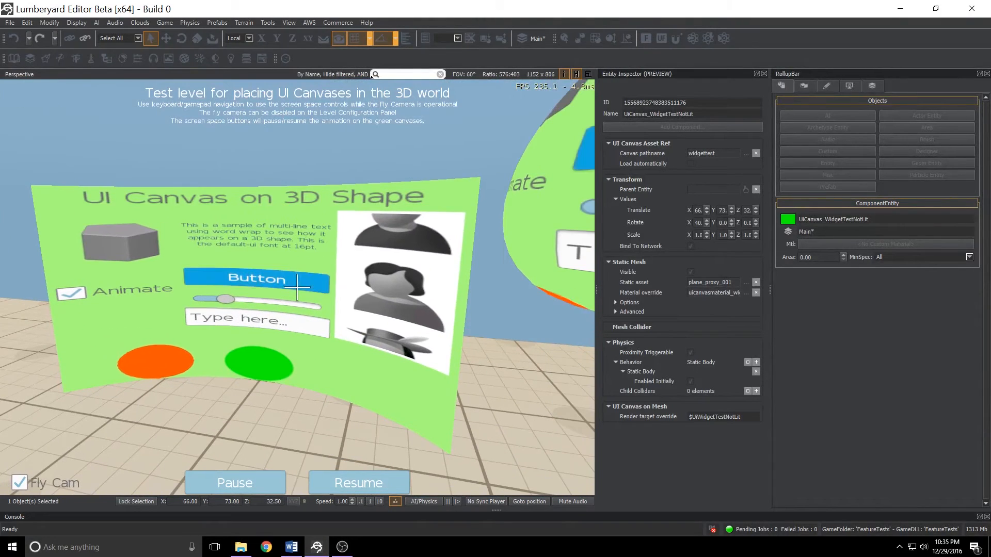
Press the Button on the lit UI Canvas on 3D Shape panel in game mode.
{"action": "left_click", "coordinate": [297, 287]}
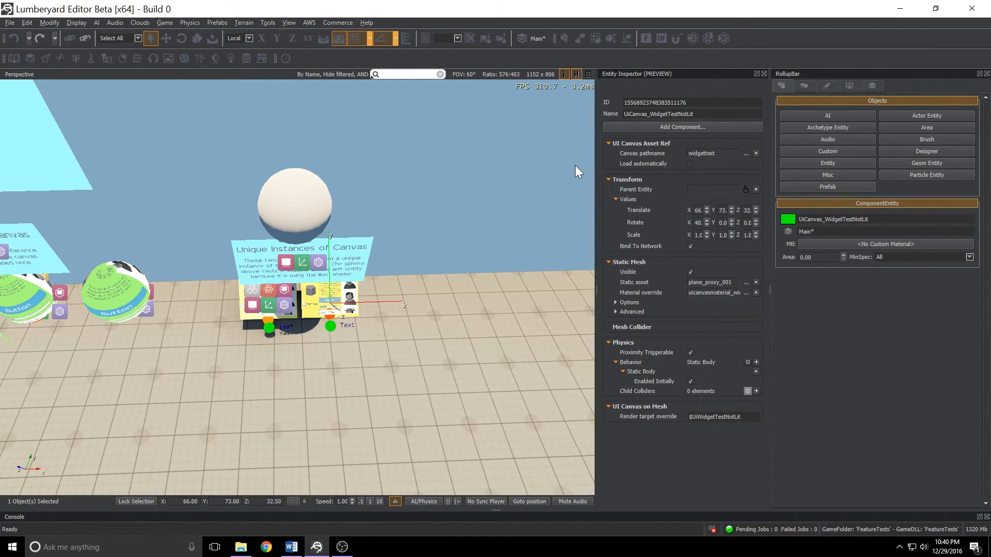
Browse the entity's canvas pathname to widgettest.uicanvas in ui/canvases/uiin3dworld, then cancel the file dialog.
{"action": "left_click", "coordinate": [744, 153]}
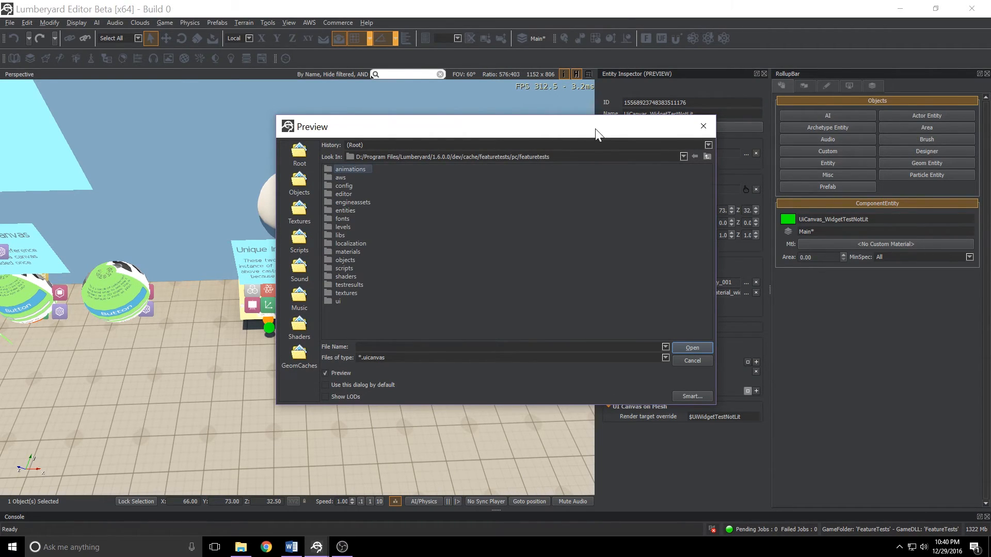
{"action": "double_click", "coordinate": [339, 302]}
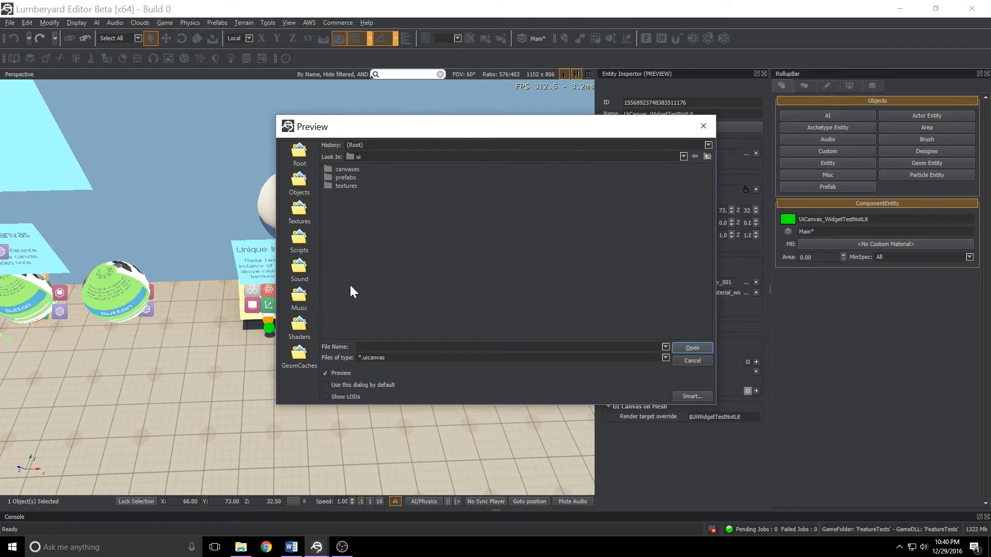
{"action": "double_click", "coordinate": [348, 168]}
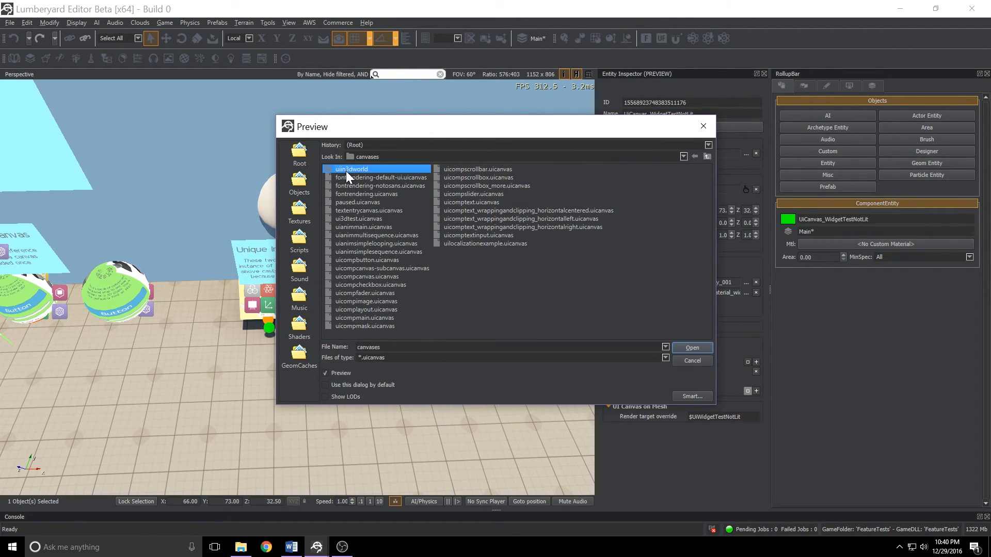
{"action": "double_click", "coordinate": [348, 170]}
{"action": "left_click_drag", "start_coordinate": [419, 128], "coordinate": [402, 209]}
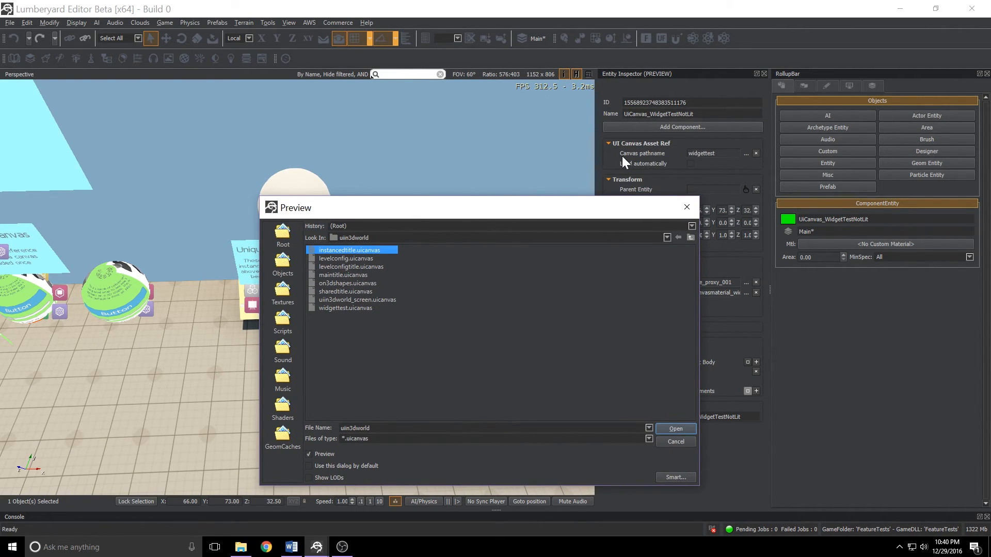
{"action": "left_click", "coordinate": [322, 307]}
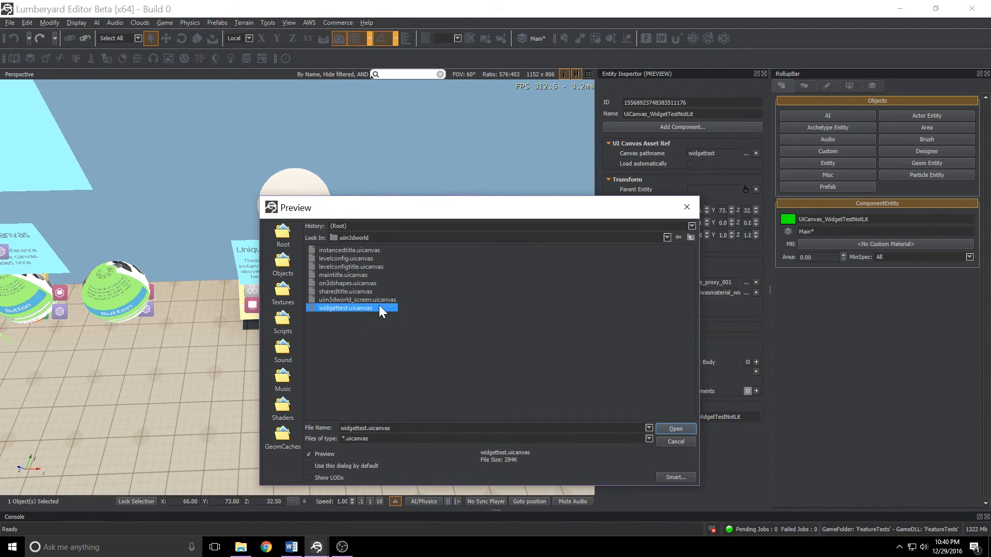
{"action": "left_click", "coordinate": [675, 441]}
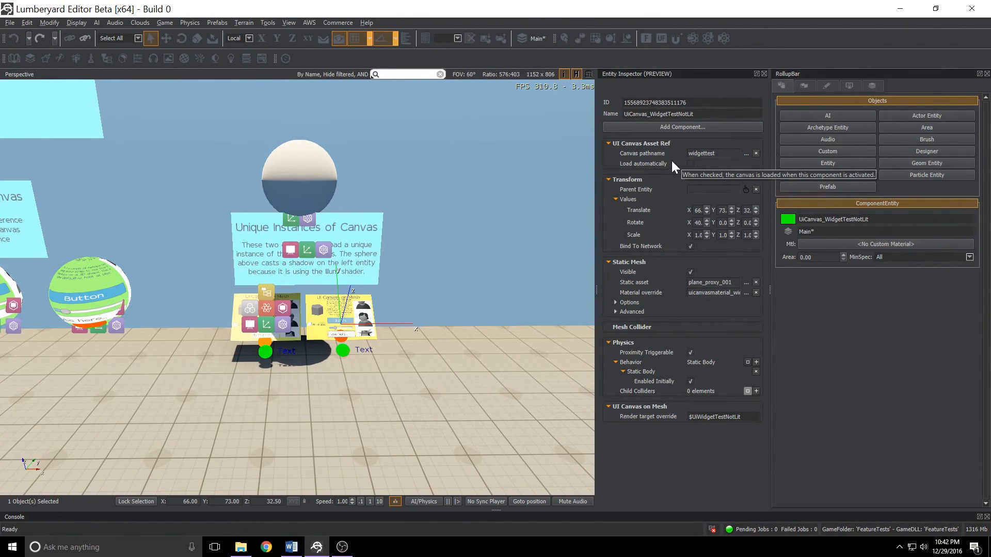
Open Flow Graph and view the Default graph under the level's UiCanvas_WidgetTestLit component graphs.
{"action": "left_click", "coordinate": [294, 24]}
{"action": "mouse_move", "coordinate": [299, 35]}
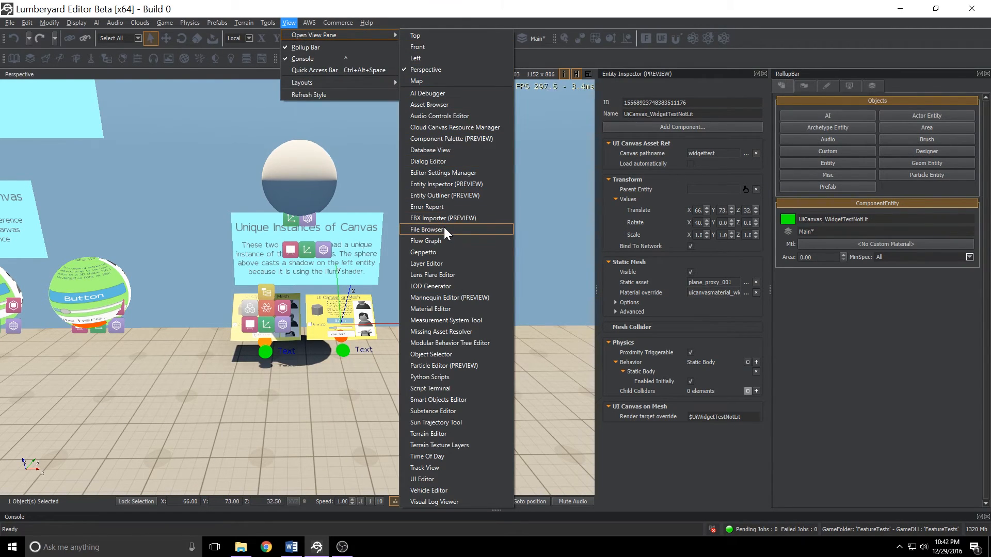
{"action": "left_click", "coordinate": [441, 241]}
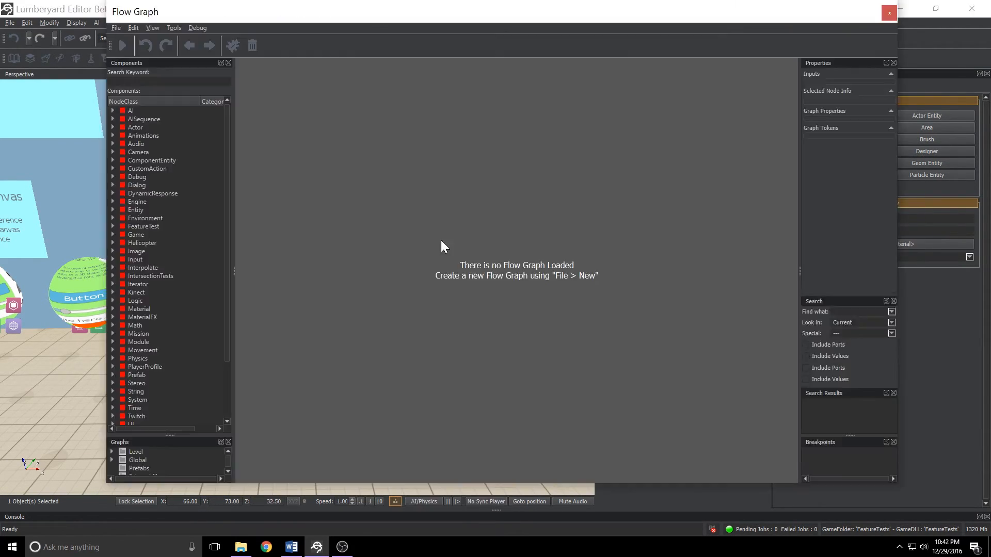
{"action": "left_click", "coordinate": [112, 452]}
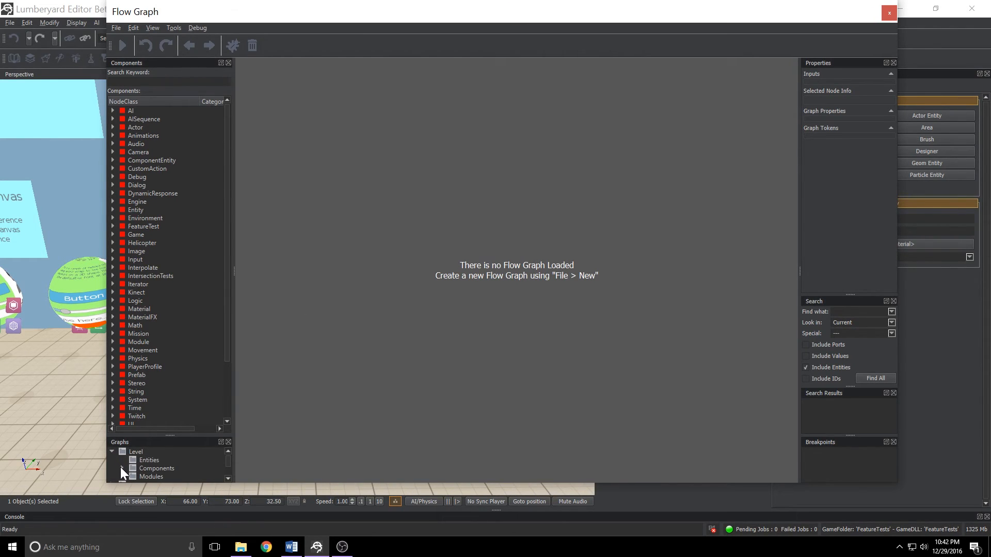
{"action": "left_click", "coordinate": [122, 469]}
{"action": "left_click_drag", "start_coordinate": [166, 433], "coordinate": [181, 269]}
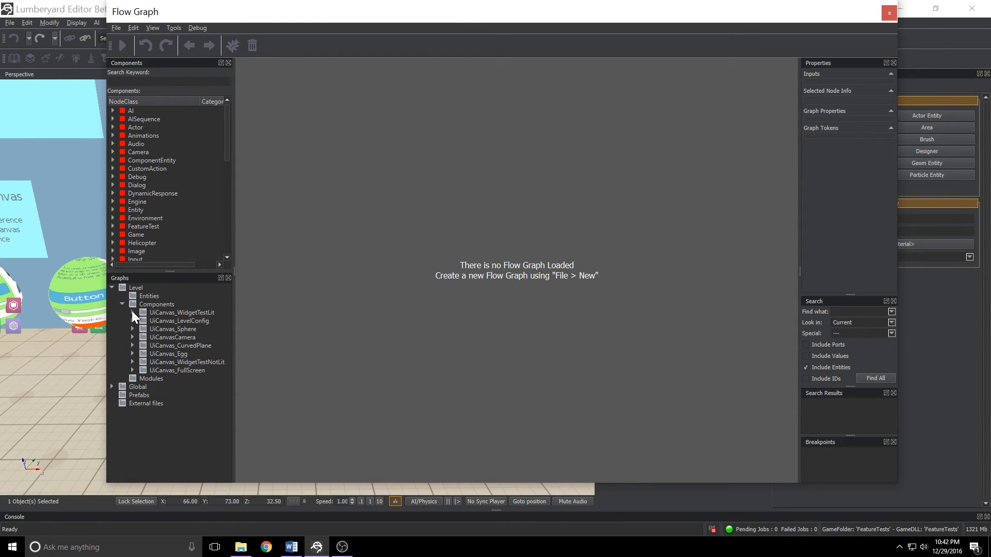
{"action": "left_click", "coordinate": [132, 312]}
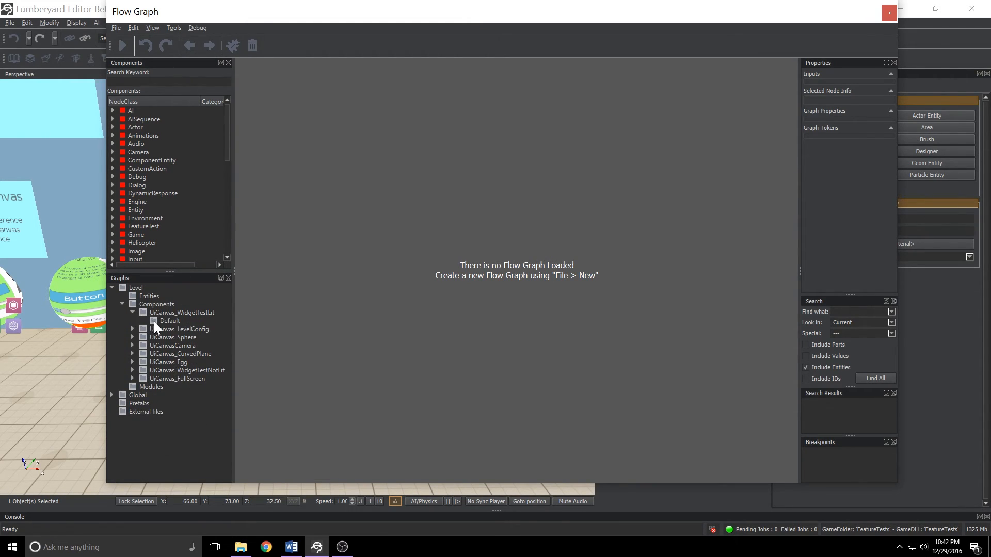
{"action": "left_click", "coordinate": [153, 321]}
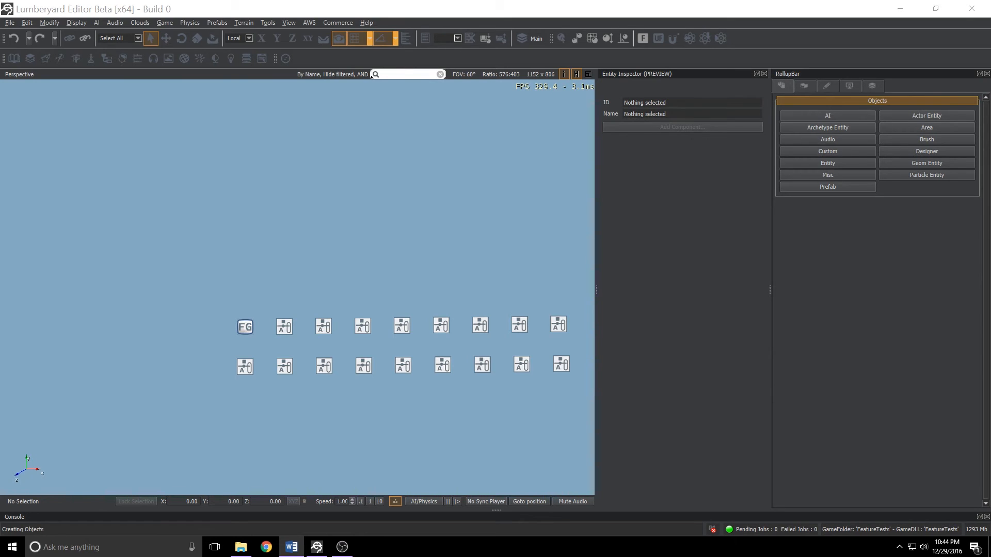
Open the UI/UiComponents level.
{"action": "left_click", "coordinate": [10, 23]}
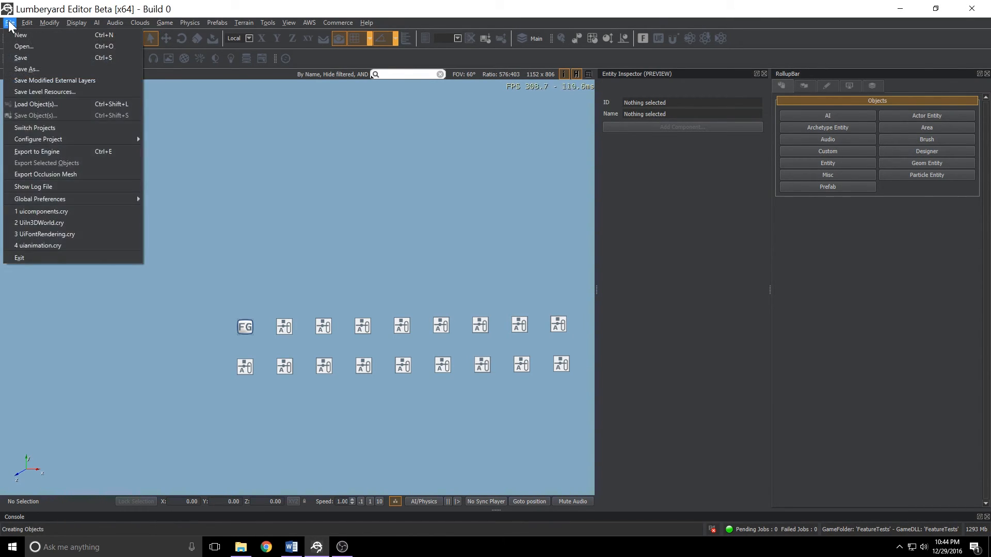
{"action": "left_click", "coordinate": [20, 47]}
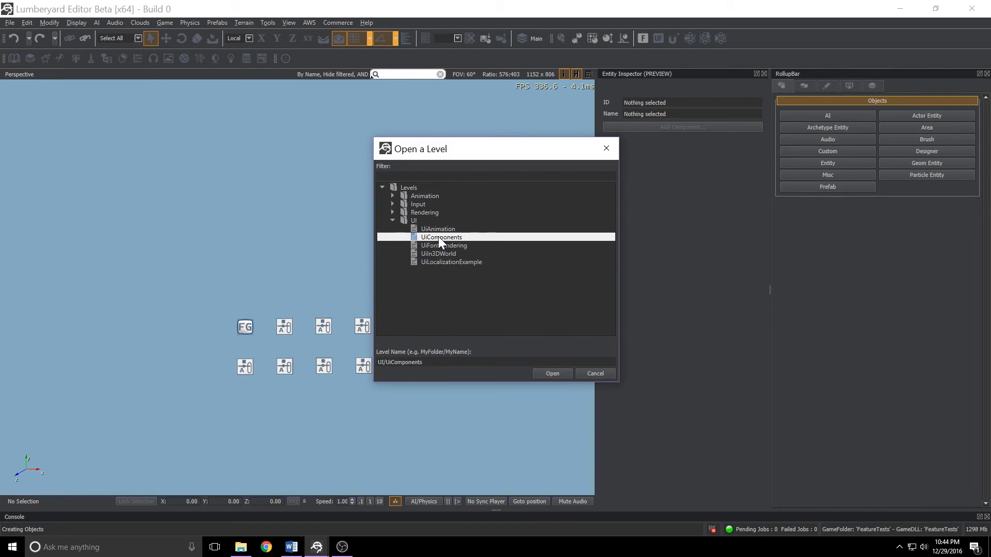
{"action": "left_click", "coordinate": [426, 237]}
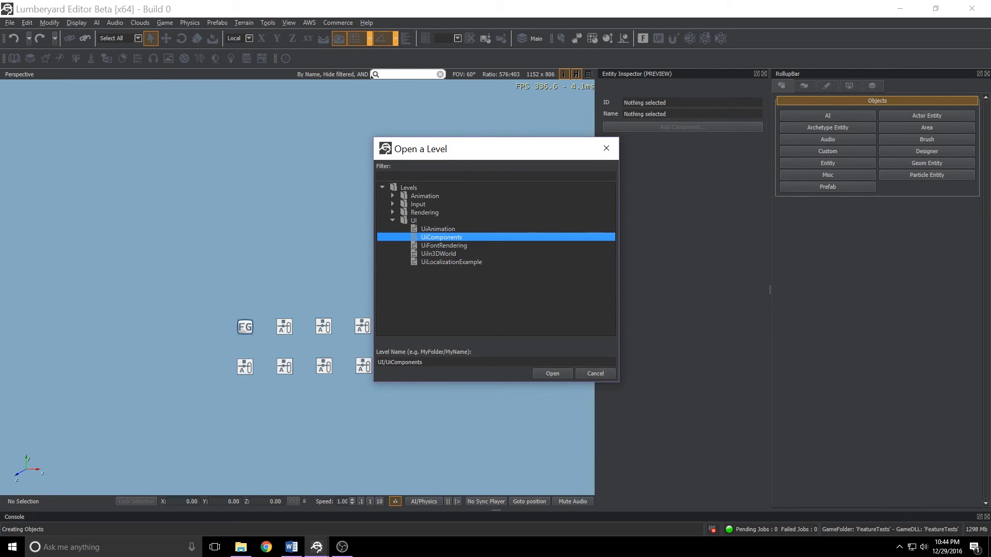
{"action": "left_click", "coordinate": [551, 374]}
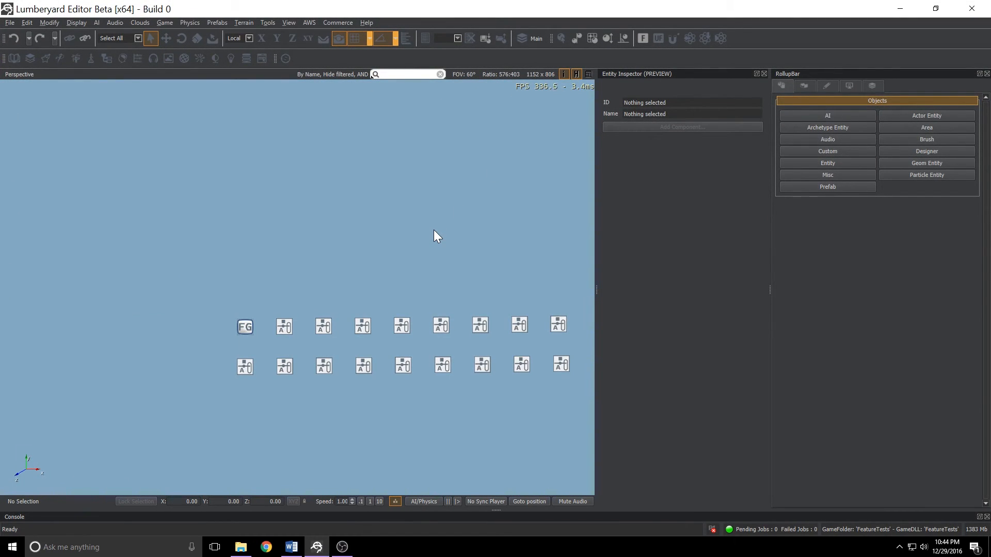
Enter game mode and view the Text, CheckBox and Image component test screens from the main menu.
{"action": "key", "text": "ctrl+g"}
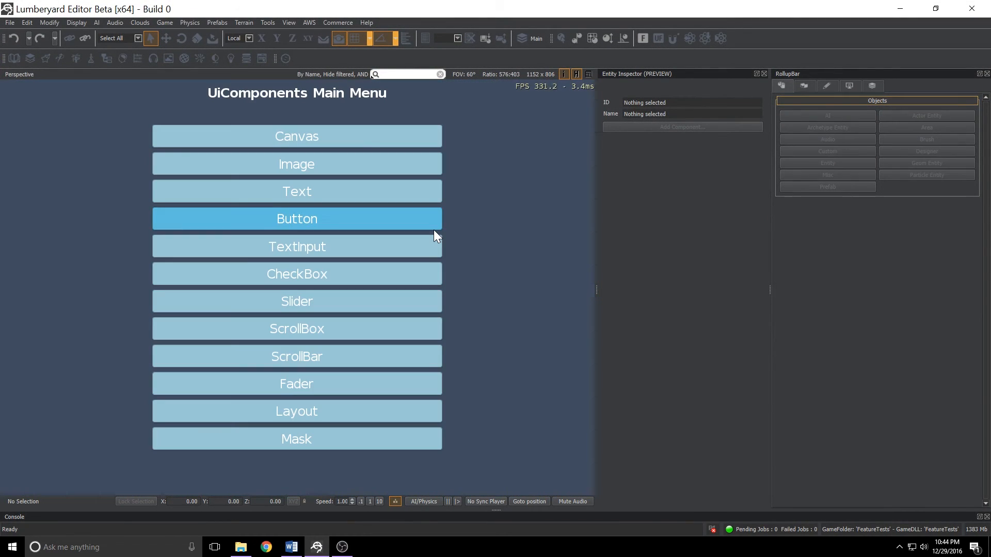
{"action": "left_click", "coordinate": [356, 194]}
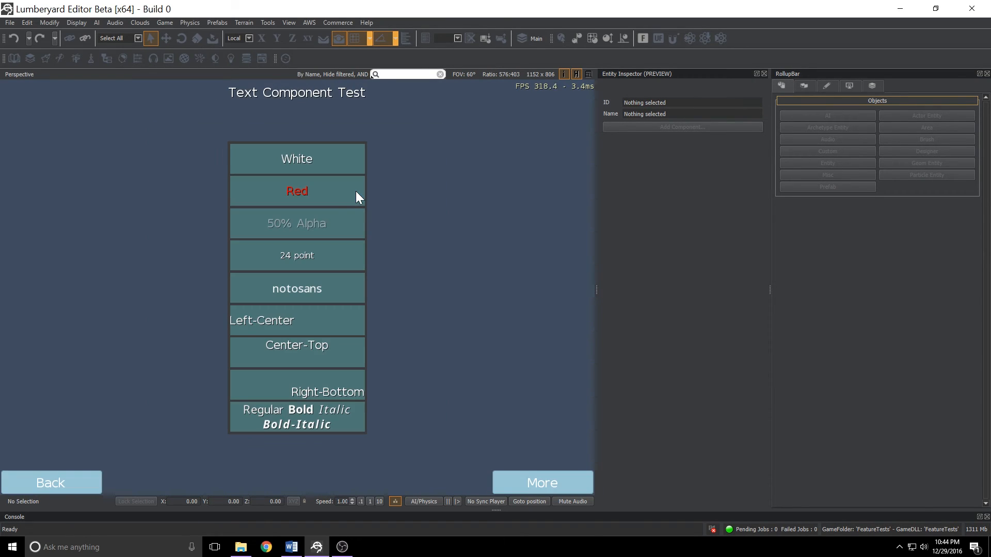
{"action": "left_click", "coordinate": [78, 480]}
{"action": "left_click", "coordinate": [255, 279]}
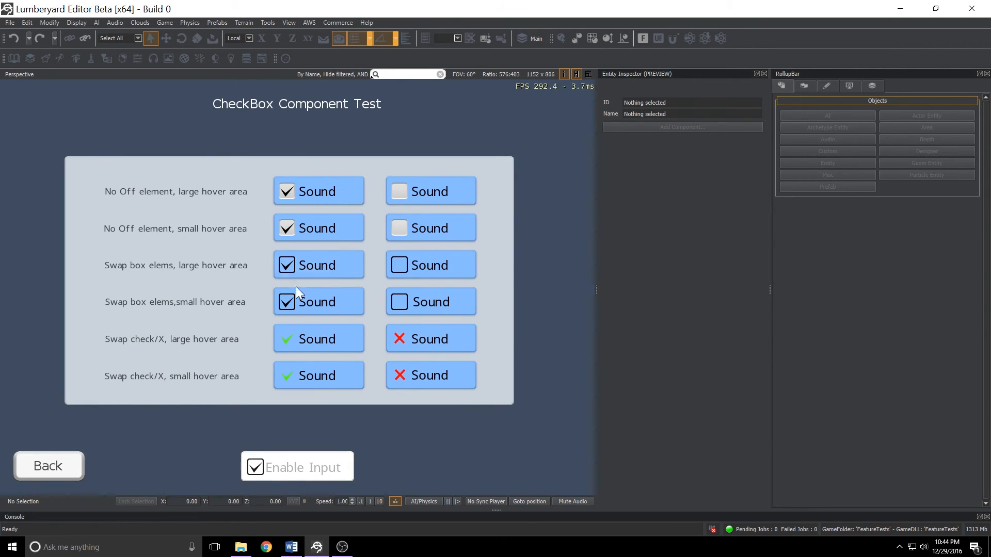
{"action": "left_click", "coordinate": [72, 464]}
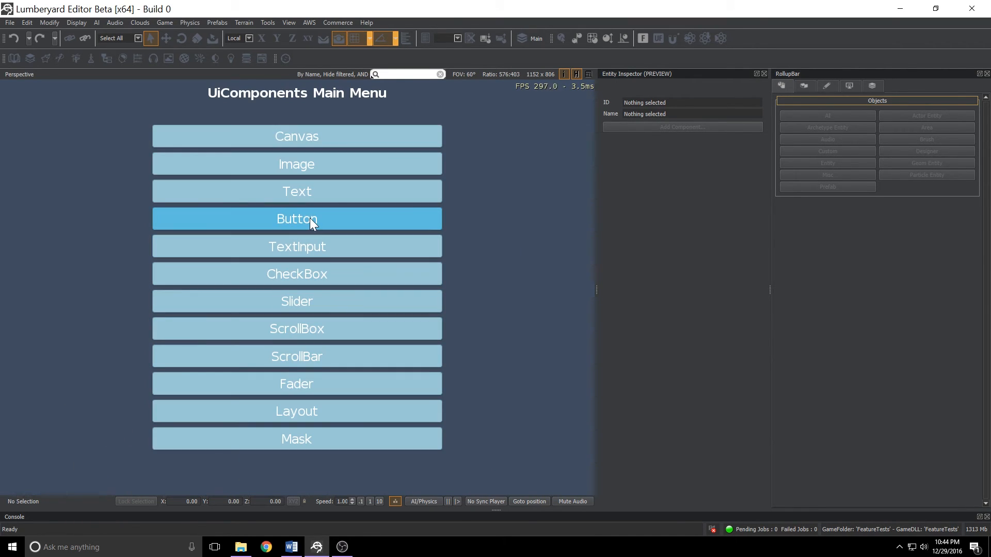
{"action": "left_click", "coordinate": [320, 163]}
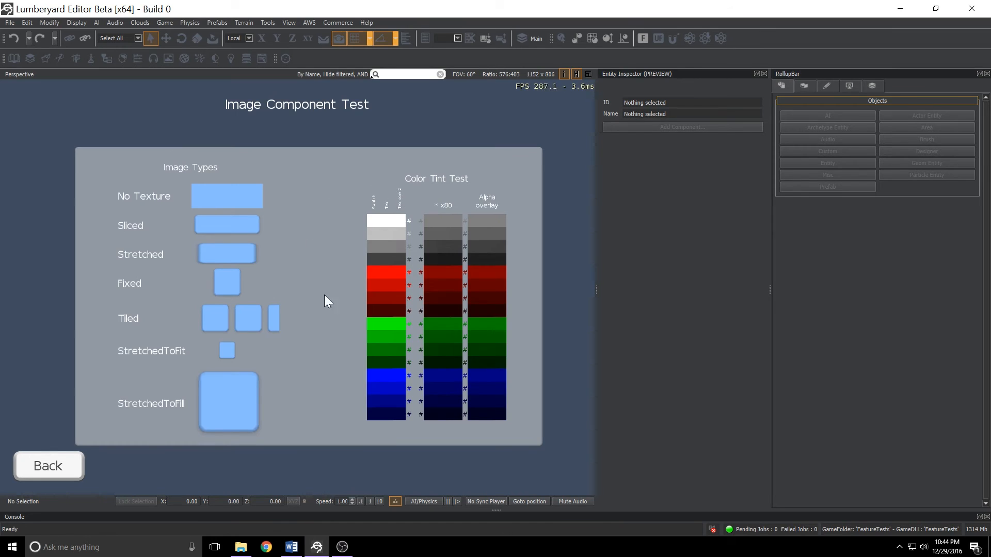
View the Button and Fader component test screens, then exit game mode.
{"action": "left_click", "coordinate": [54, 467]}
{"action": "left_click", "coordinate": [327, 221]}
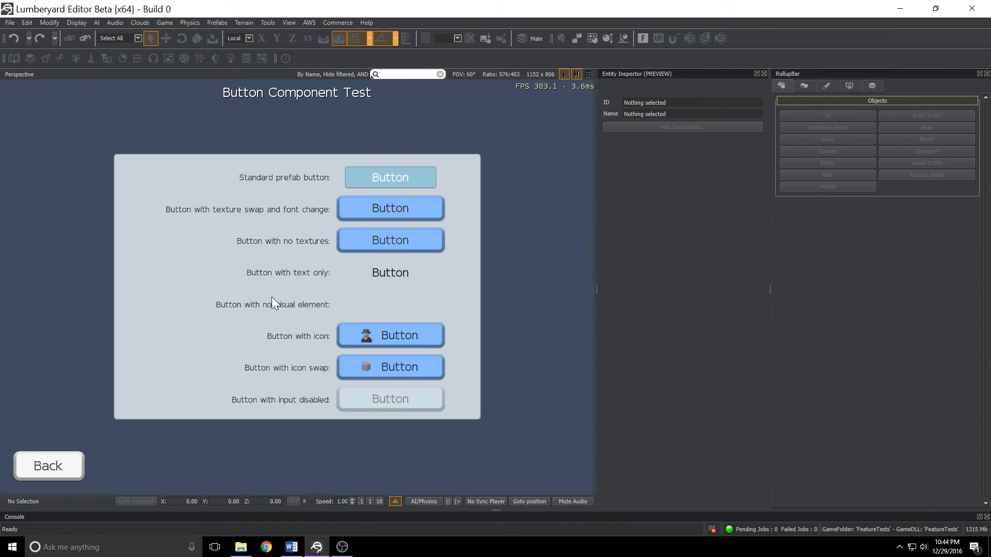
{"action": "left_click", "coordinate": [71, 471]}
{"action": "left_click", "coordinate": [299, 390]}
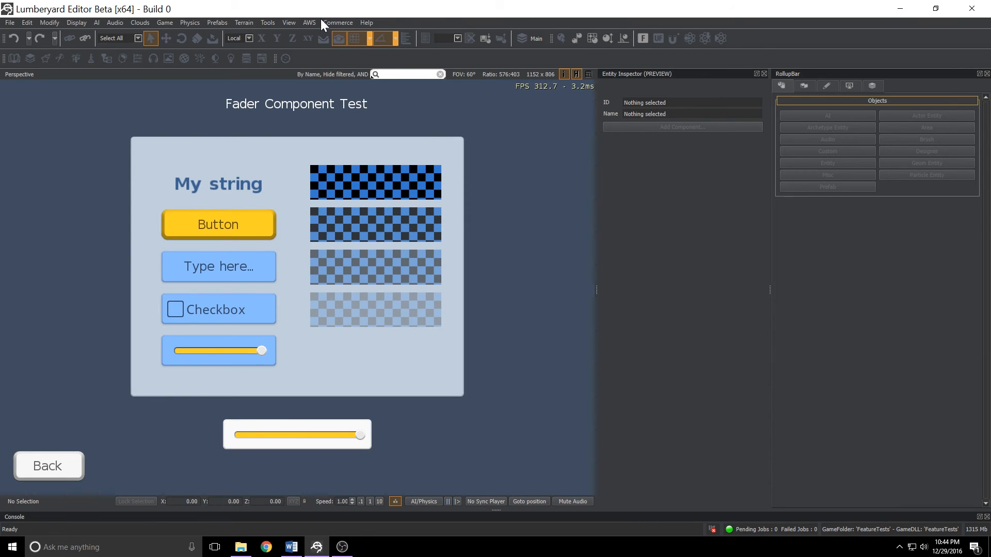
{"action": "key", "text": "Escape"}
Open the UI Editor and load the UiCompCheckBox.uicanvas canvas.
{"action": "left_click", "coordinate": [289, 23]}
{"action": "mouse_move", "coordinate": [309, 34]}
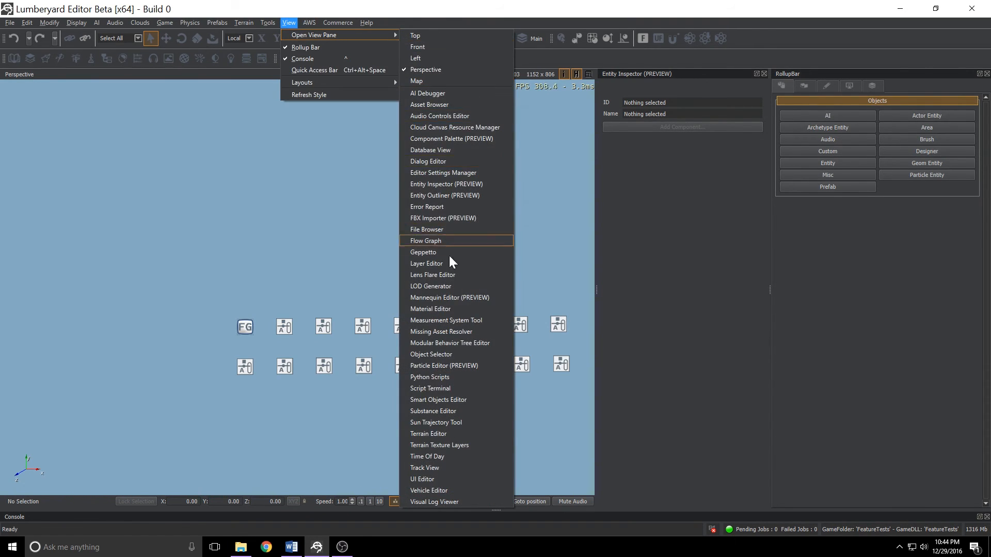
{"action": "left_click", "coordinate": [433, 477]}
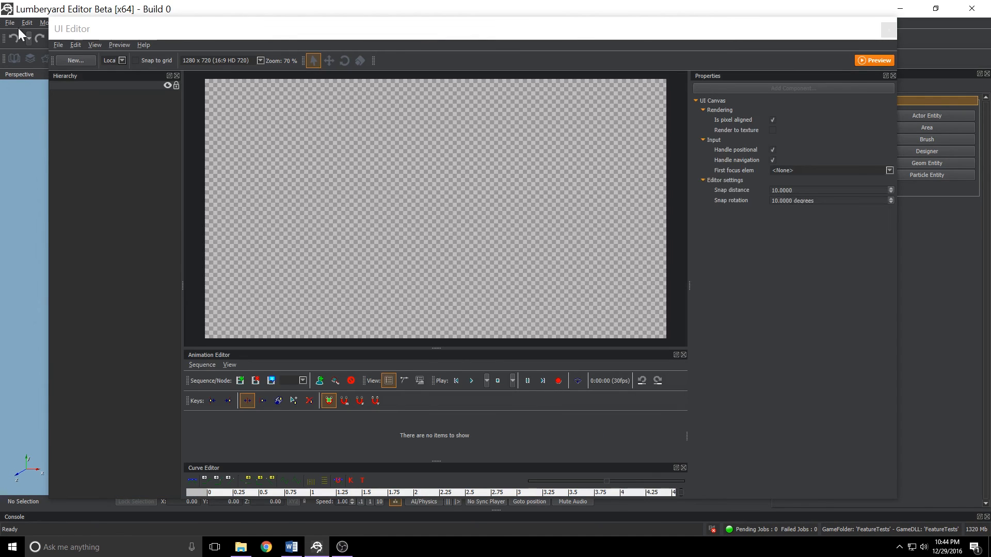
{"action": "left_click", "coordinate": [58, 45]}
{"action": "left_click", "coordinate": [80, 68]}
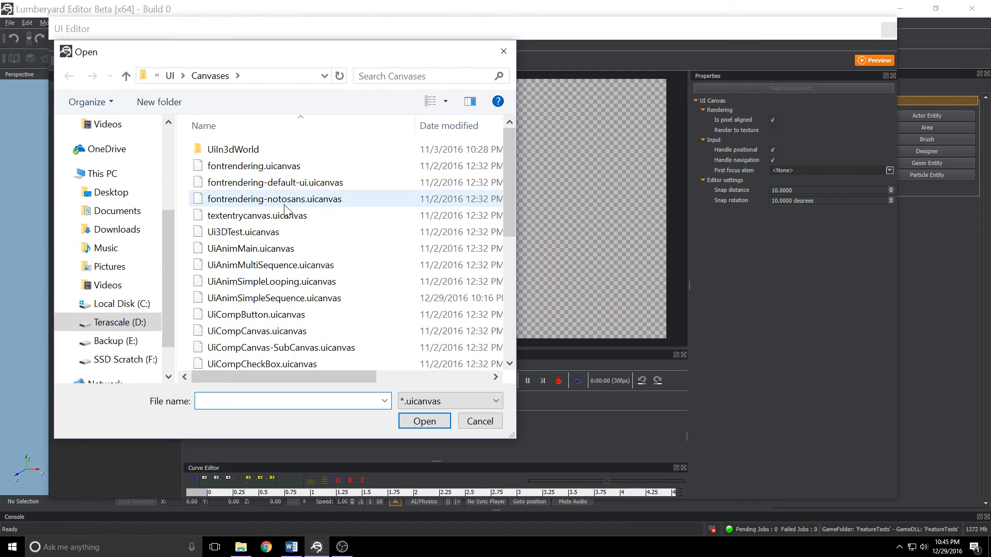
{"action": "scroll", "coordinate": [286, 211], "scroll_direction": "down", "scroll_amount": 4}
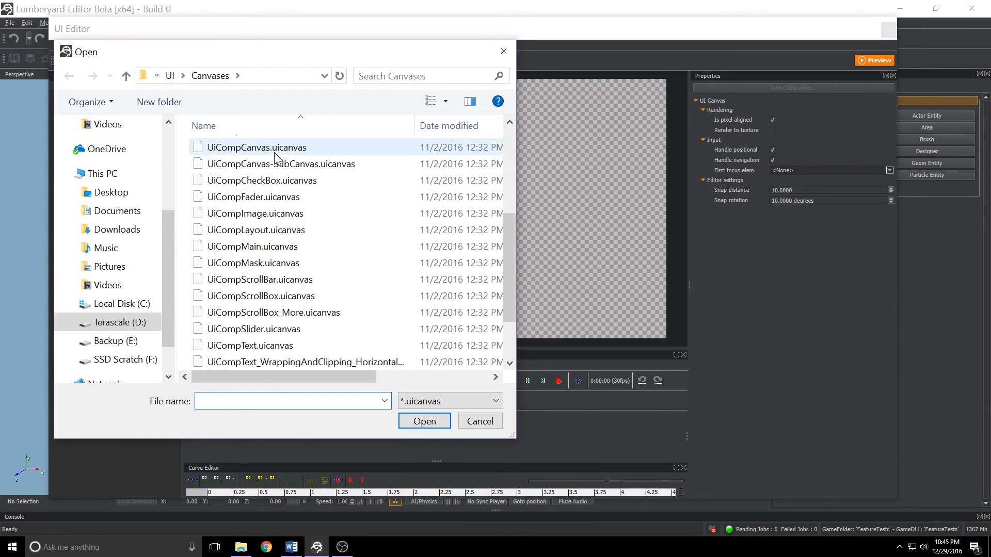
{"action": "left_click", "coordinate": [273, 180]}
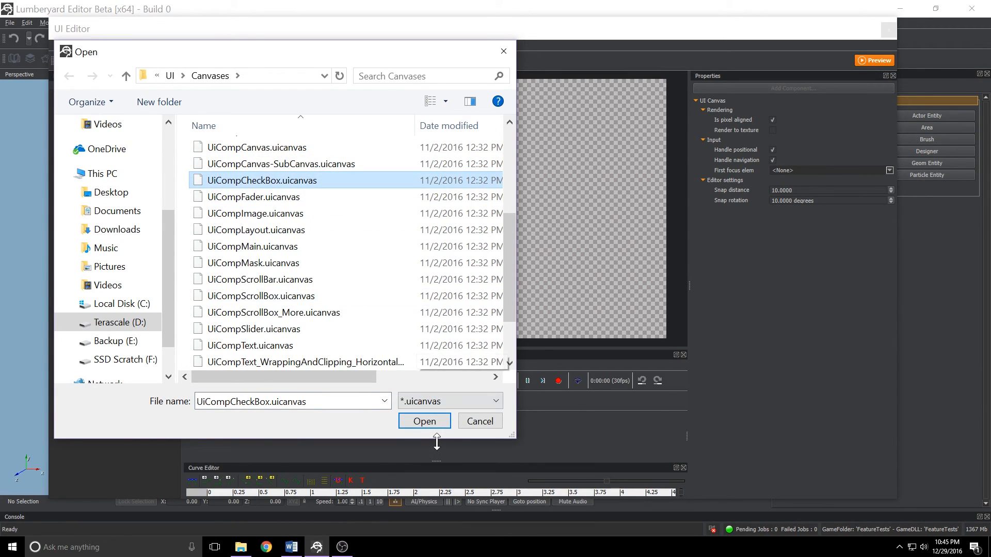
{"action": "left_click", "coordinate": [426, 424]}
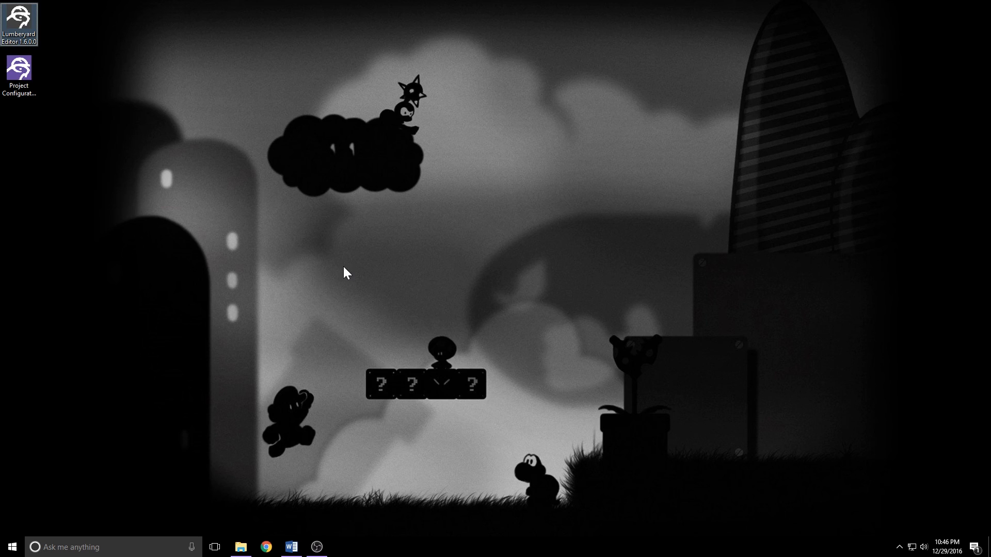
{"action": "key", "text": "alt+Tab"}
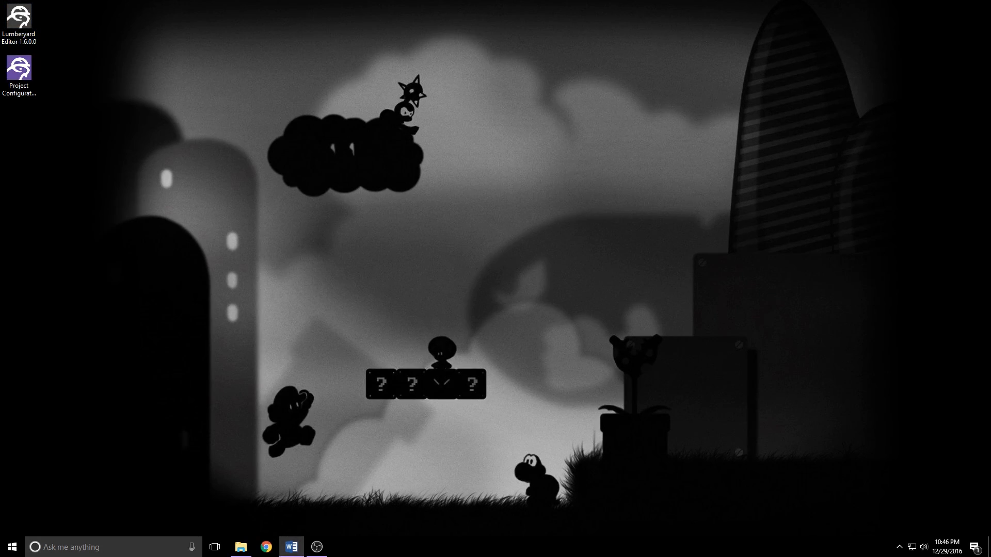